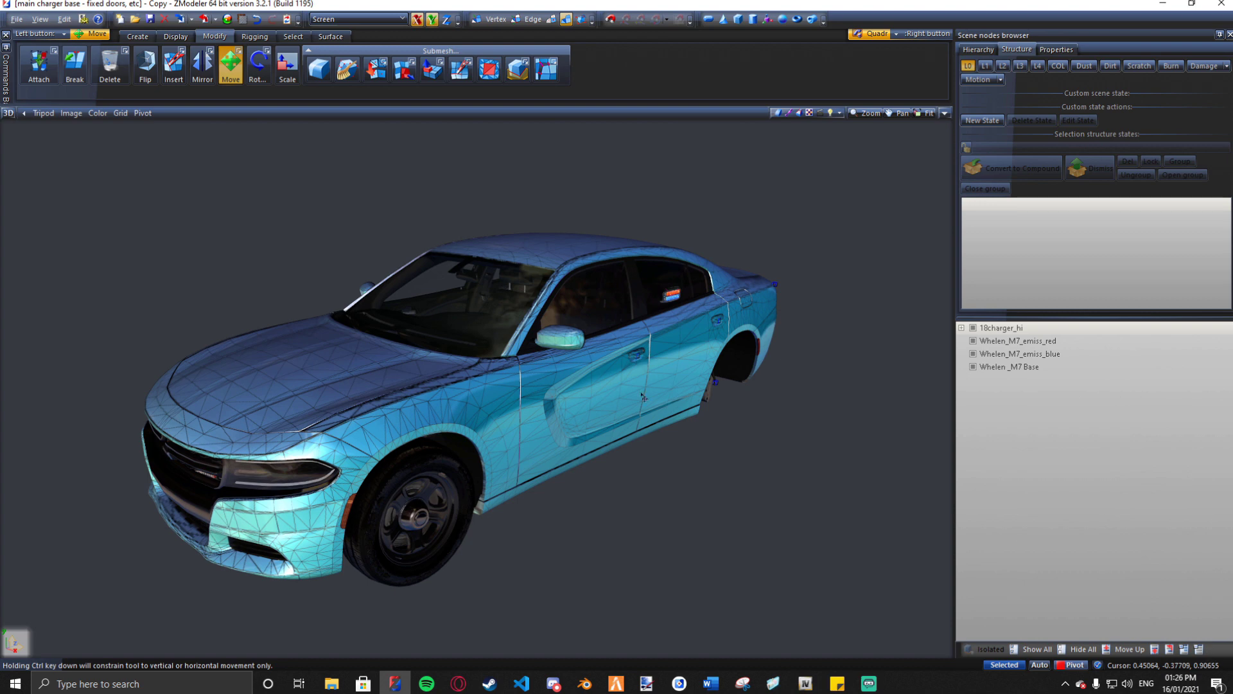
Step: Orbit around the Charger and select the Whelen _M7 Base part
middle_click_drag(645, 389, 519, 405)
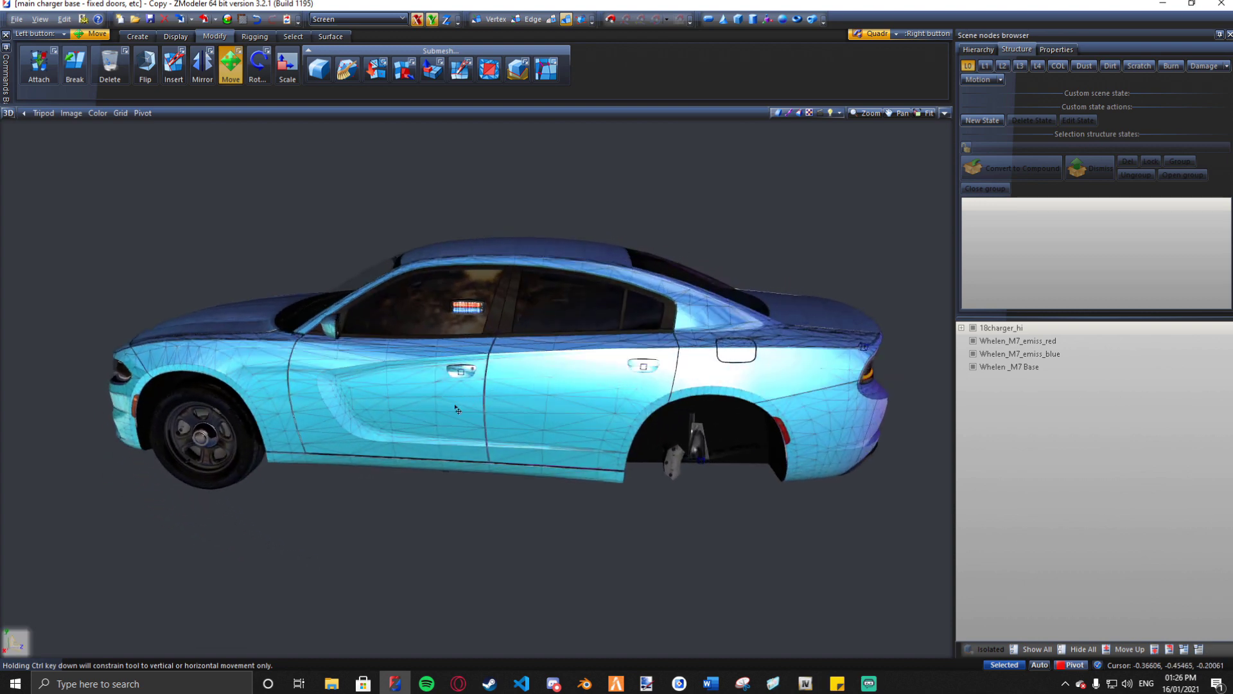
middle_click_drag(437, 427, 440, 449)
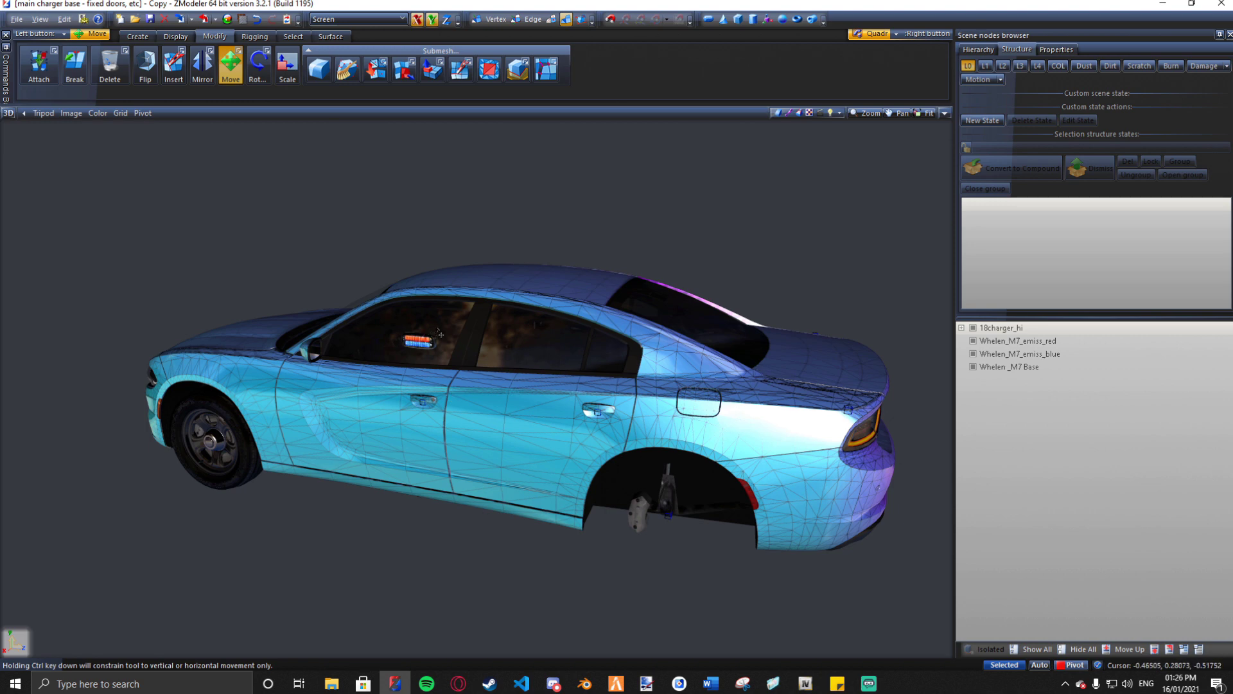
middle_click_drag(441, 334, 571, 299)
middle_click_drag(498, 258, 421, 425)
scroll(368, 359, "up", 4)
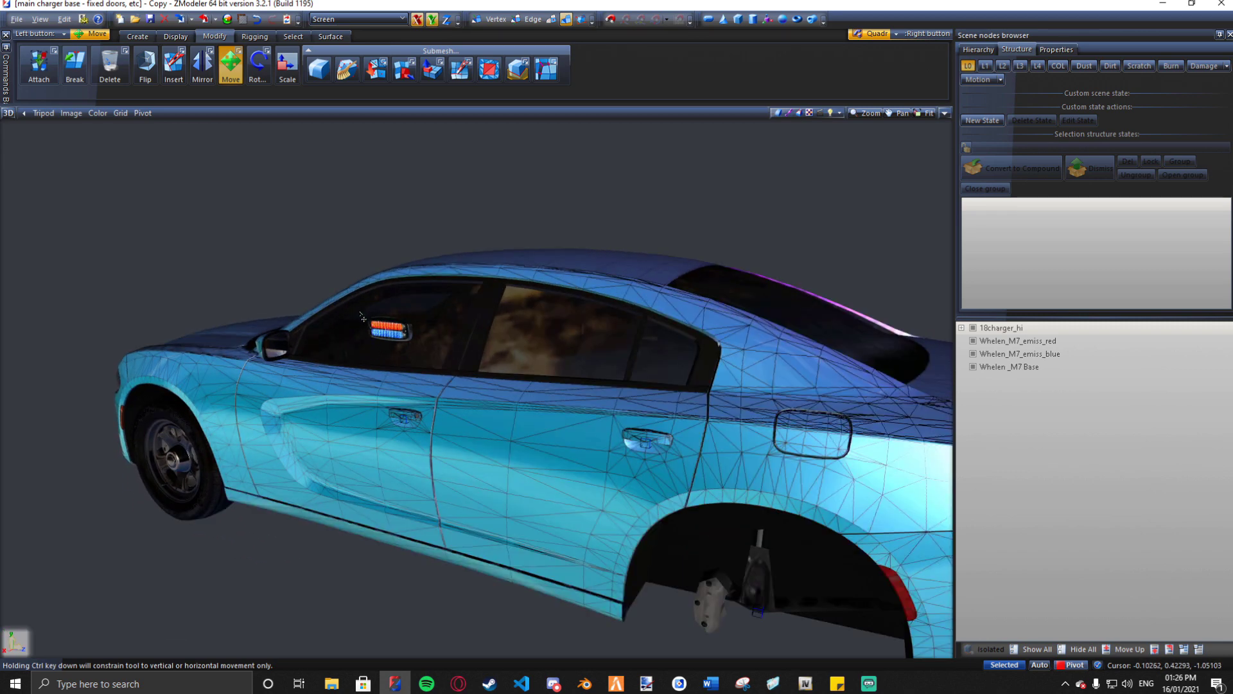
left_click(1012, 366)
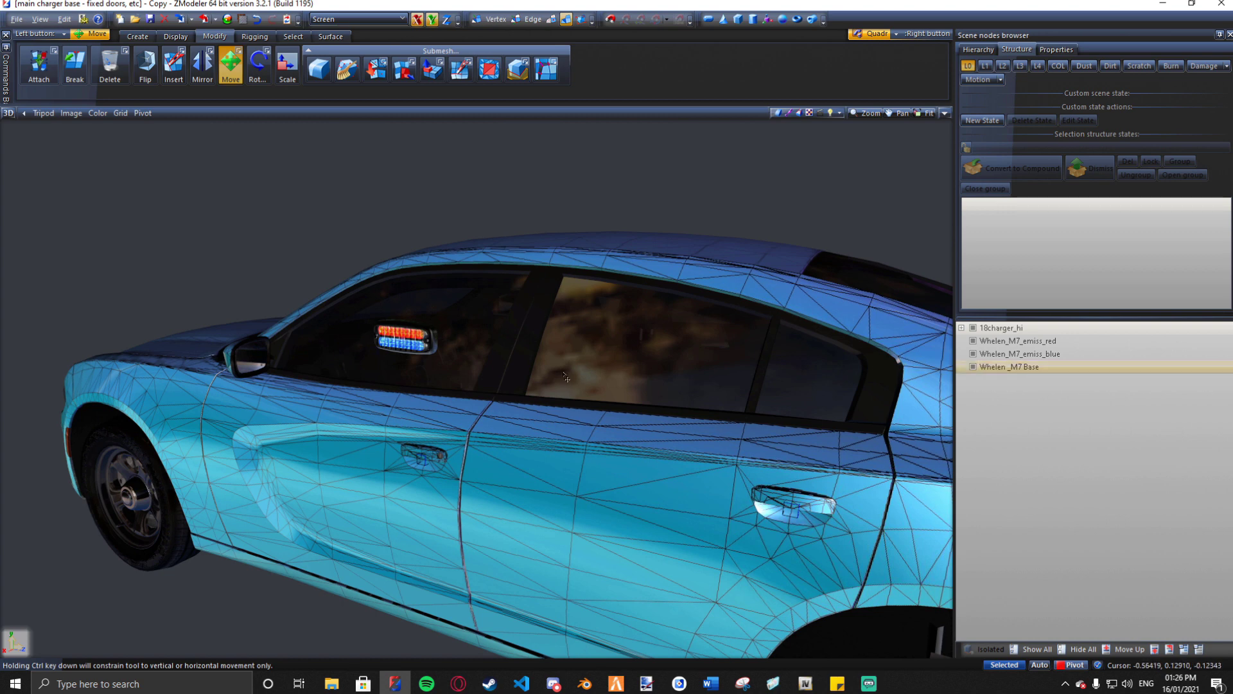
scroll(366, 355, "down", 3)
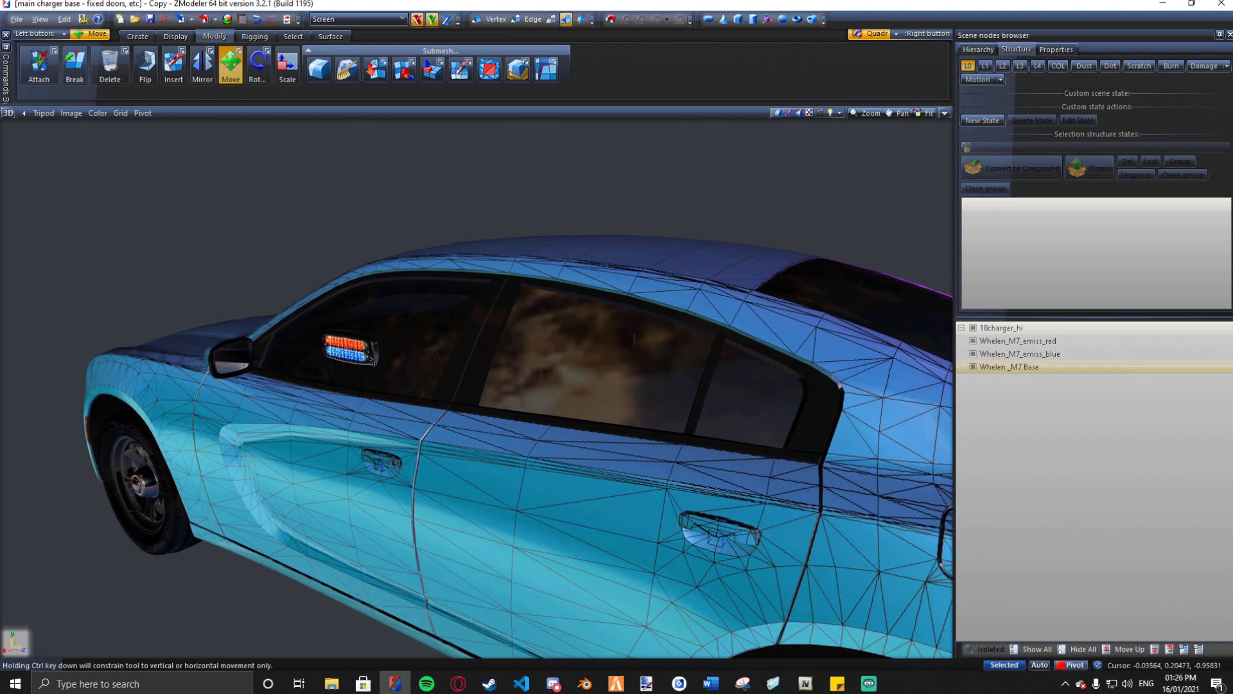
Step: Orbit around the rear quarter and roof to inspect the light, then zoom out
middle_click_drag(372, 361, 398, 362)
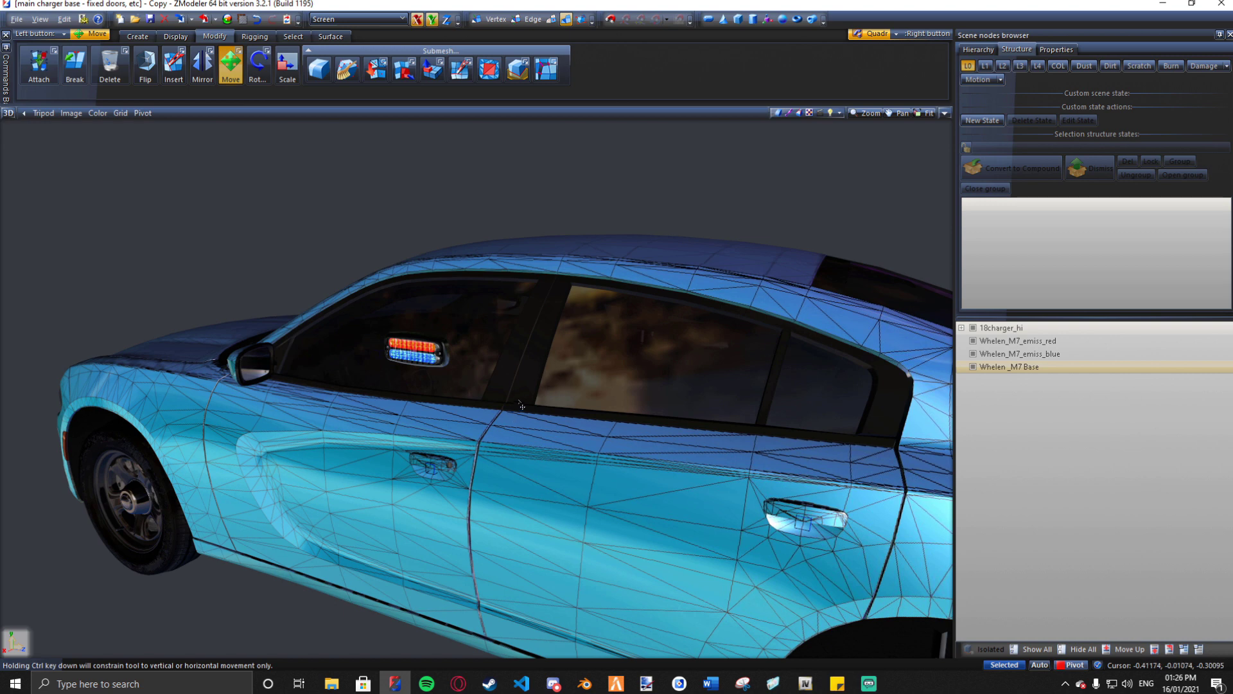
middle_click_drag(521, 406, 254, 369)
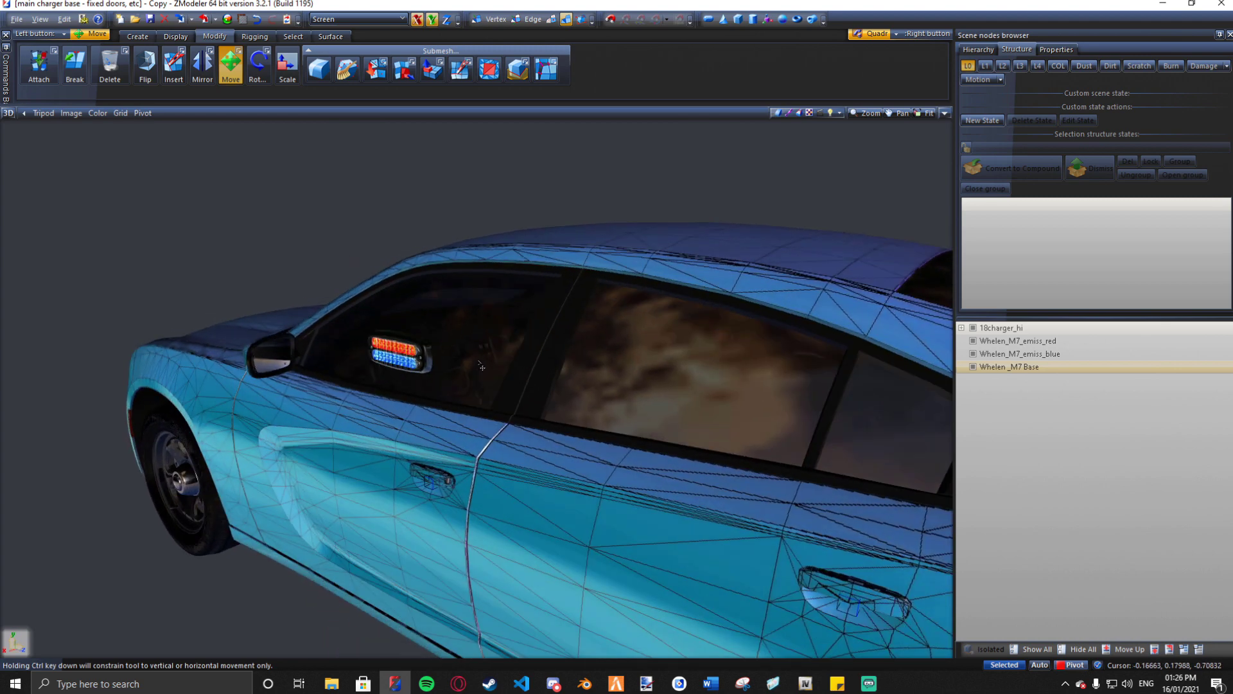
middle_click_drag(477, 368, 483, 368)
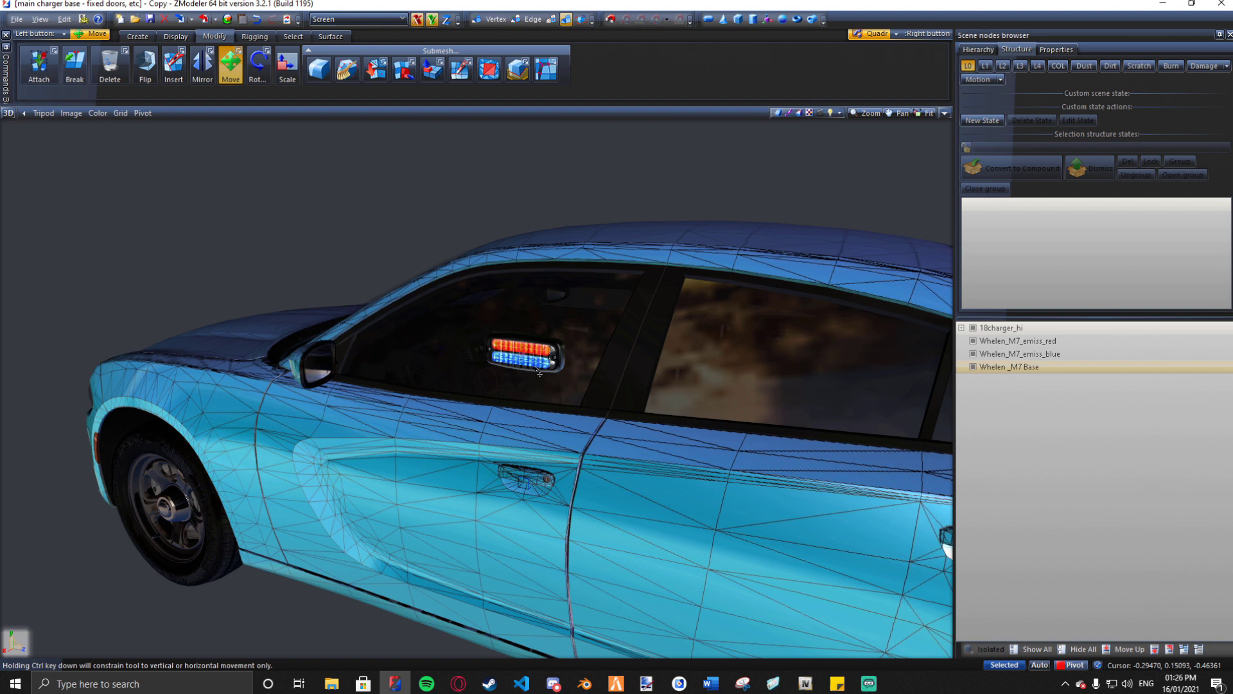
middle_click_drag(536, 379, 759, 399)
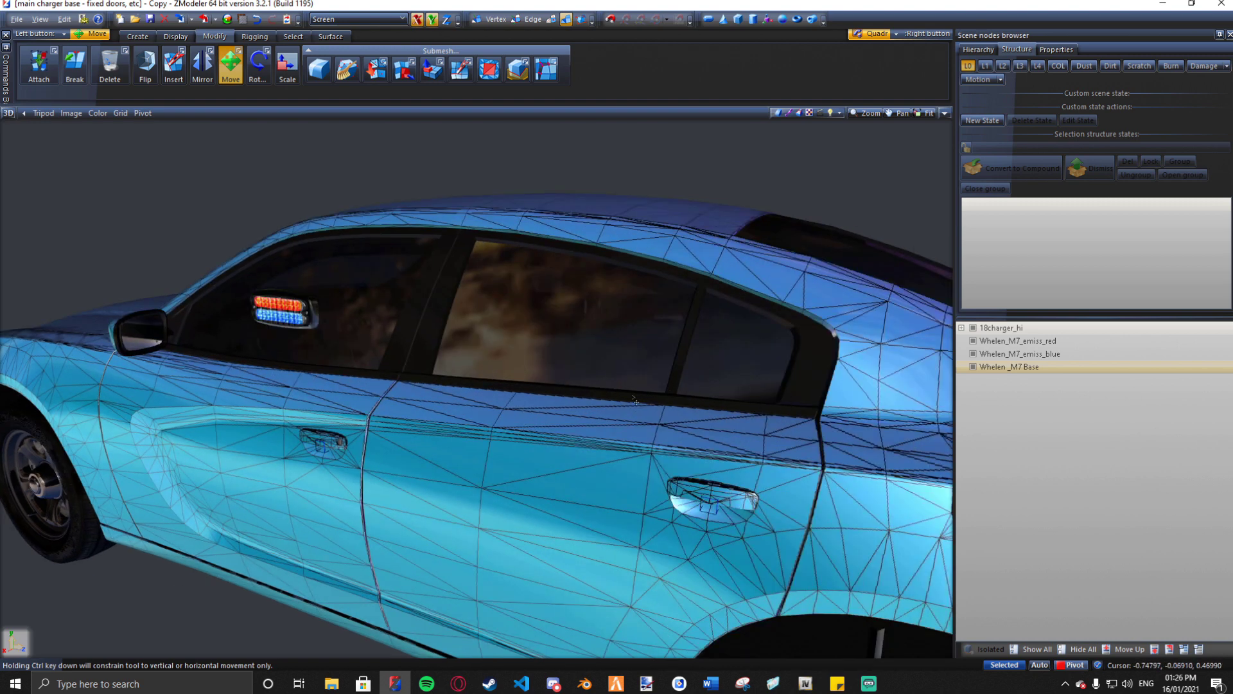
scroll(635, 400, "down", 3)
middle_click_drag(635, 400, 618, 352)
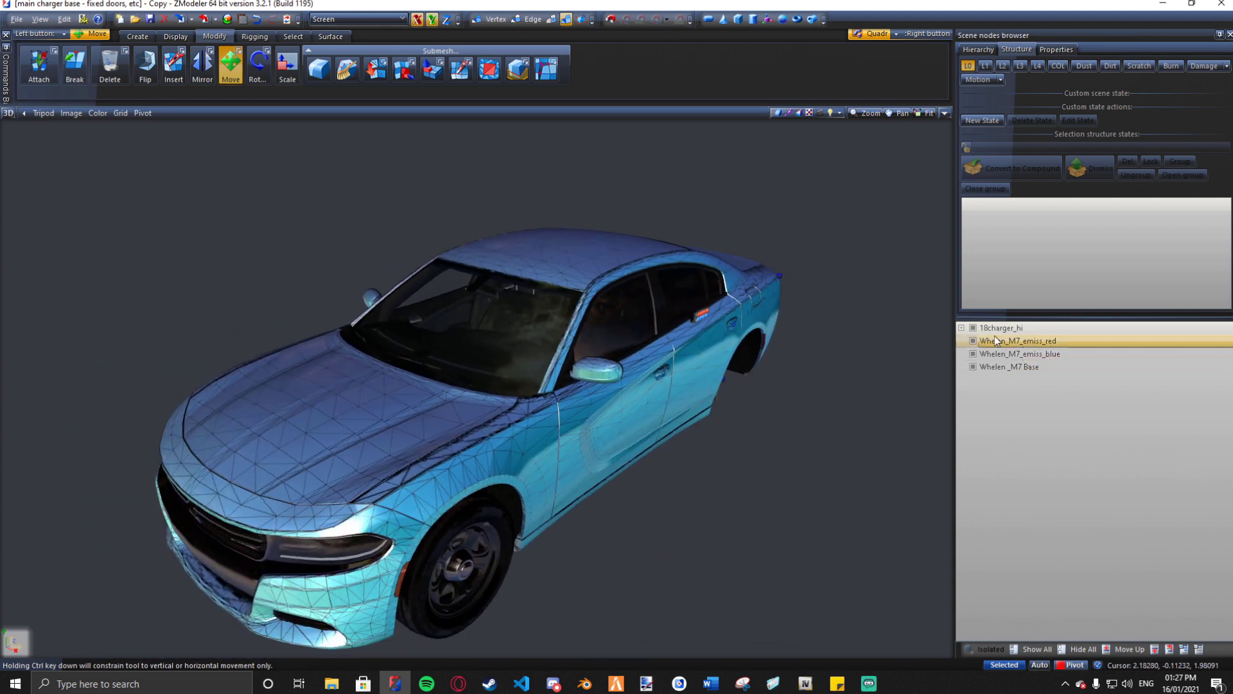
Step: Untick 18charger_hi to hide the car body and zoom in on the light bar
left_click(973, 328)
scroll(684, 330, "up", 2)
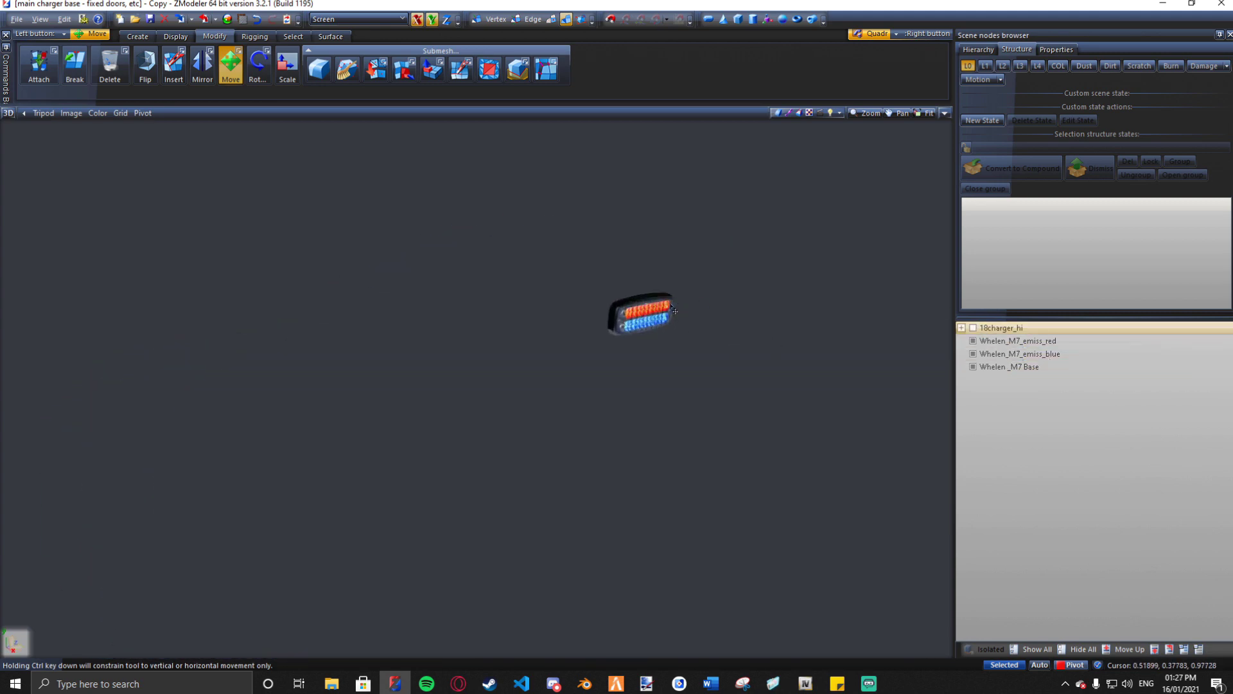
middle_click_drag(684, 329, 639, 322)
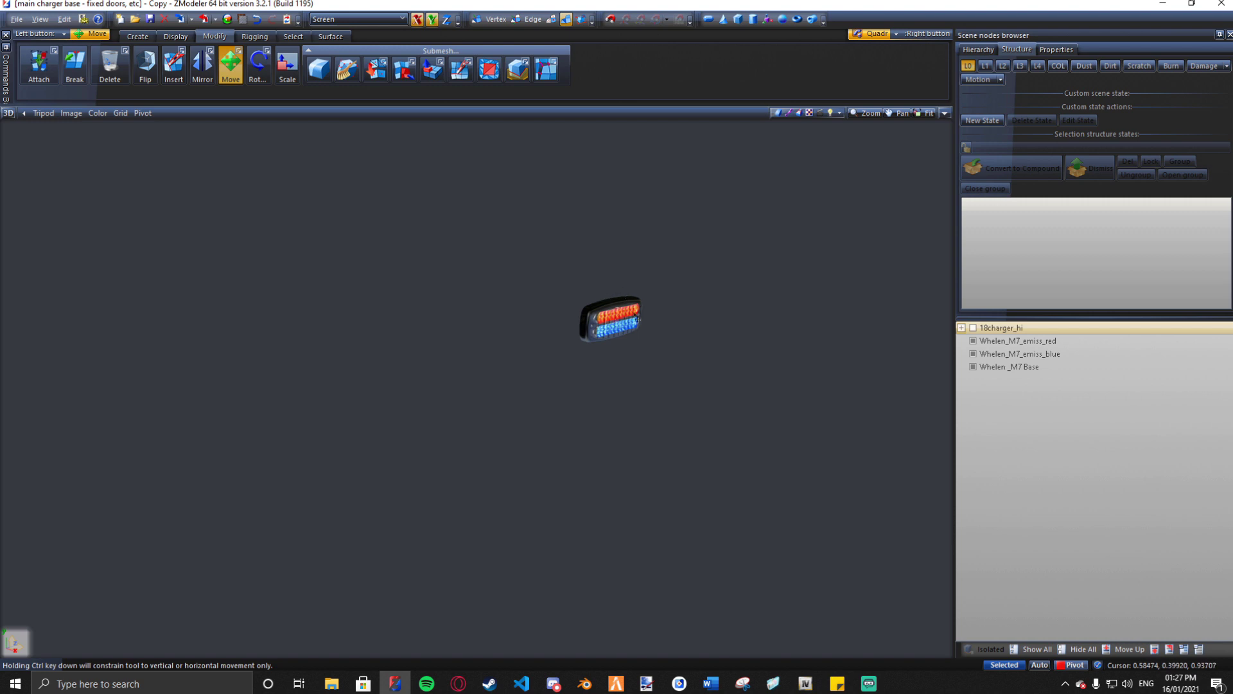
left_click_drag(669, 305, 655, 299)
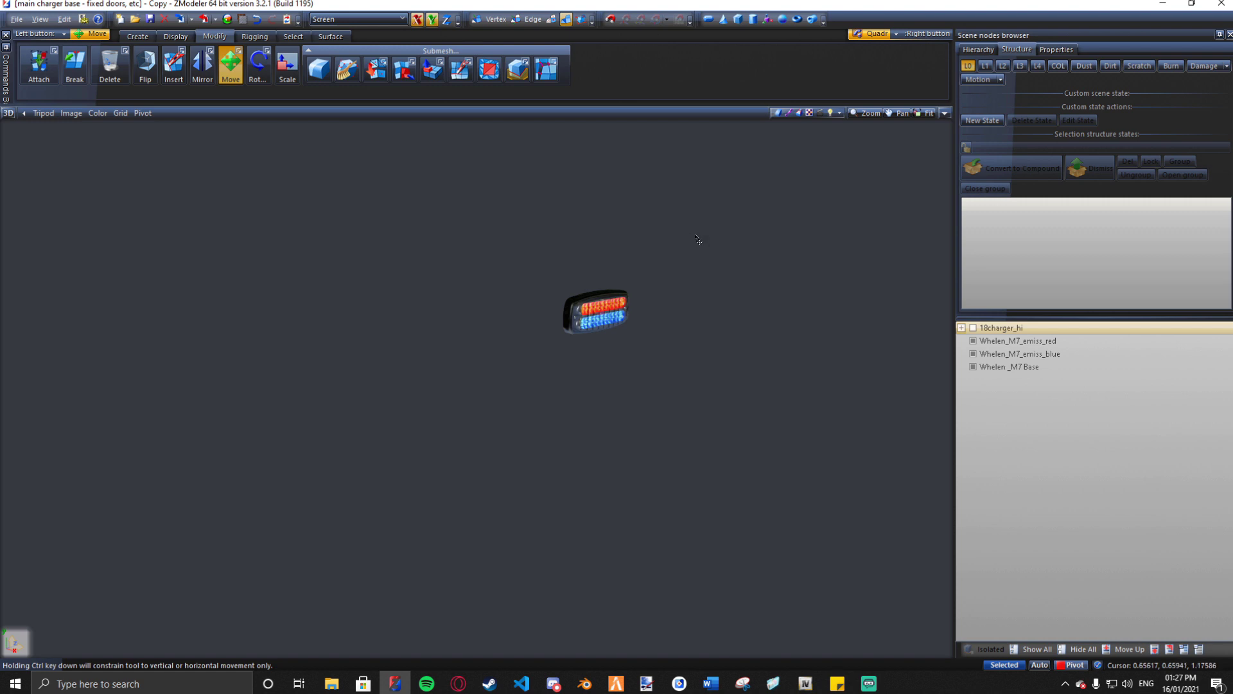
Step: Create a Dummy Helper and move the red, blue and base Whelen_M7 nodes under it
left_click(768, 19)
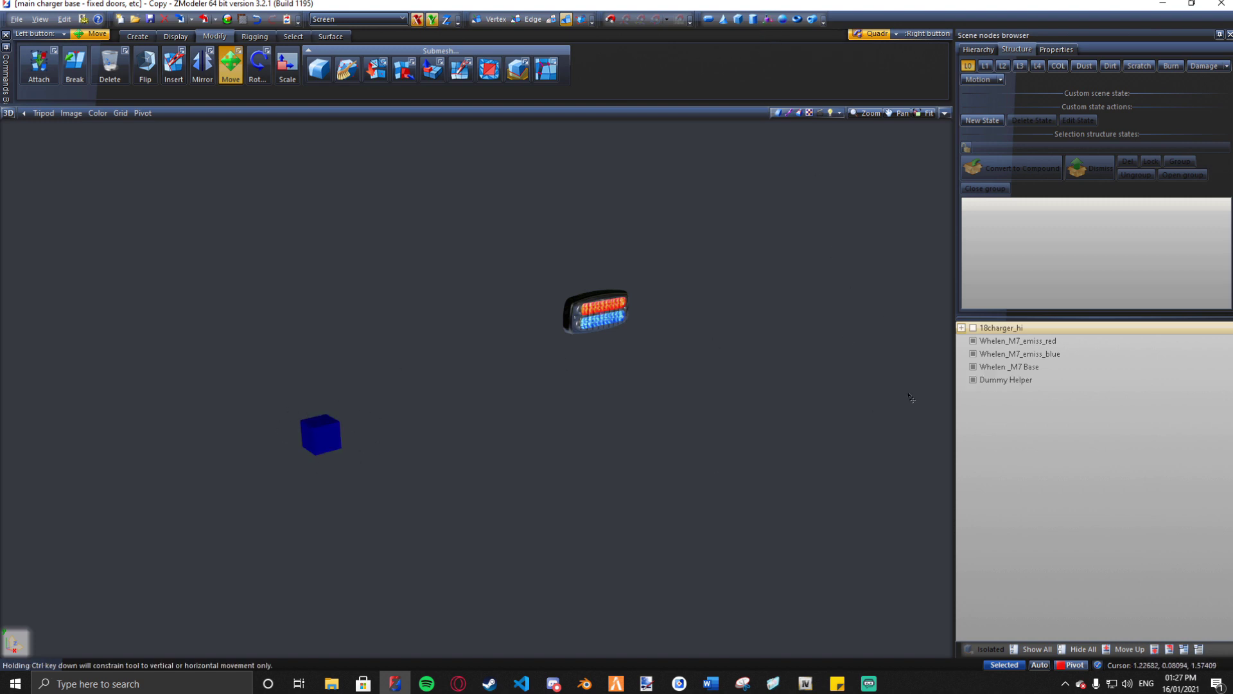
left_click(999, 382)
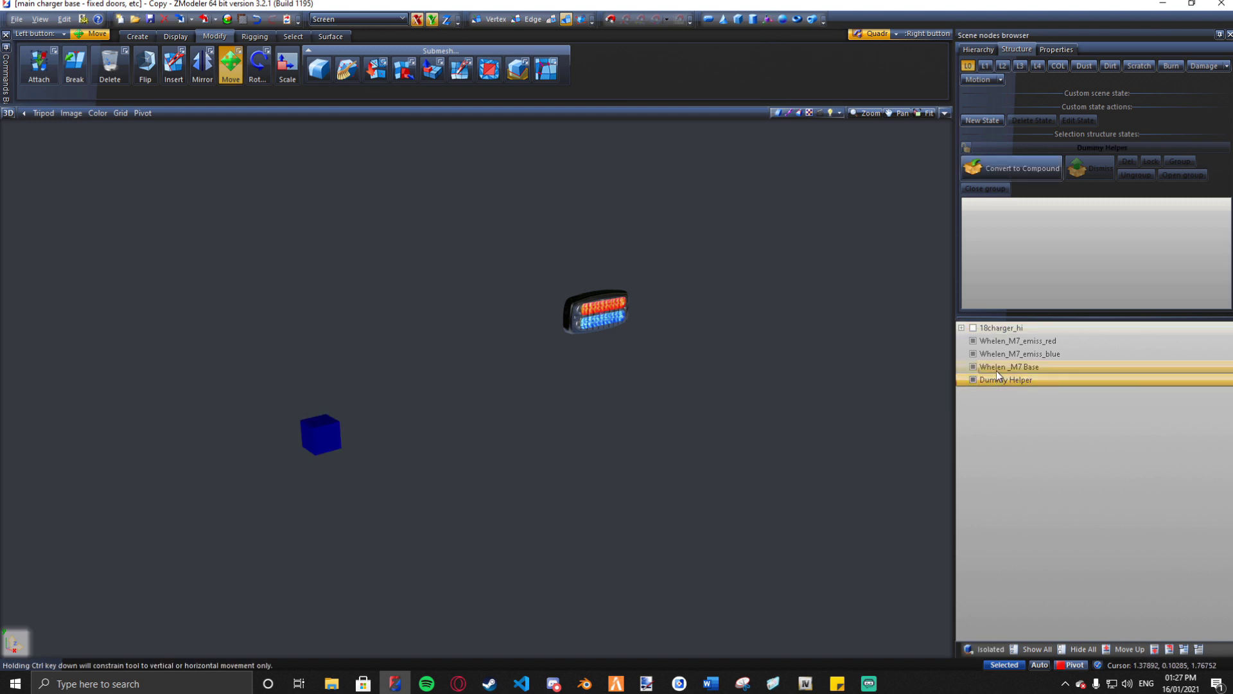
left_click_drag(1002, 342, 1004, 379)
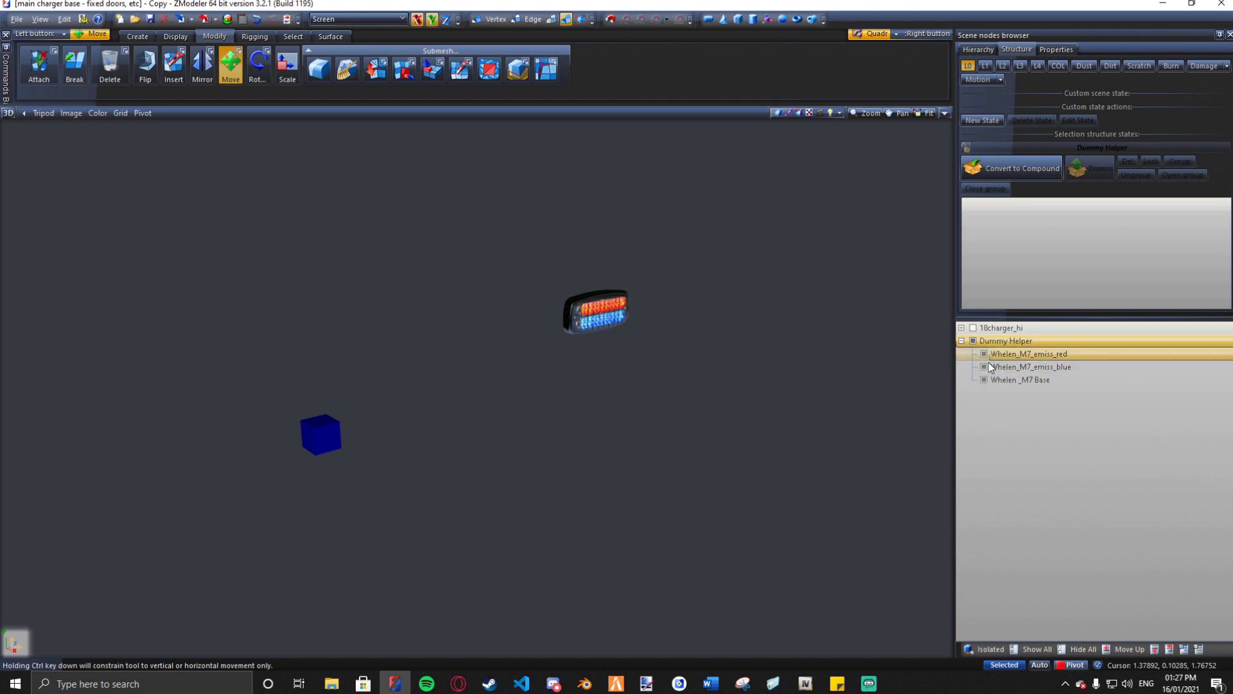
middle_click_drag(507, 385, 481, 401)
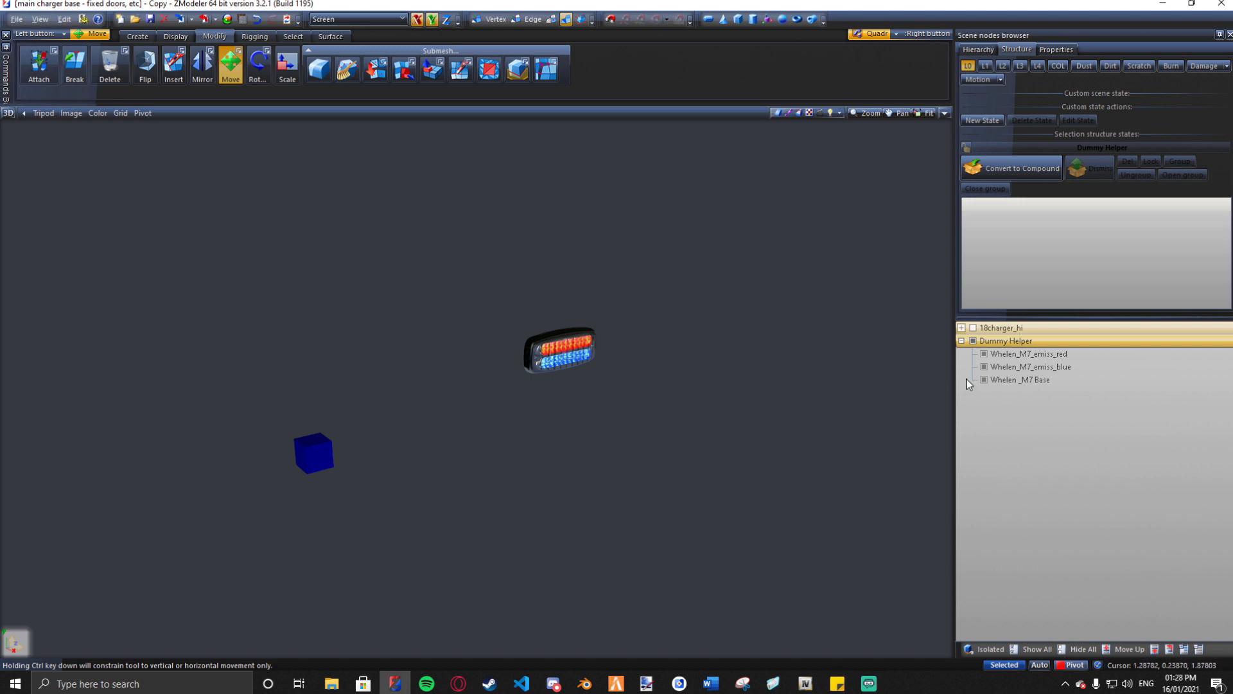
Step: Select the Dummy Helper and keep Motion as its structure state type
left_click(1002, 380)
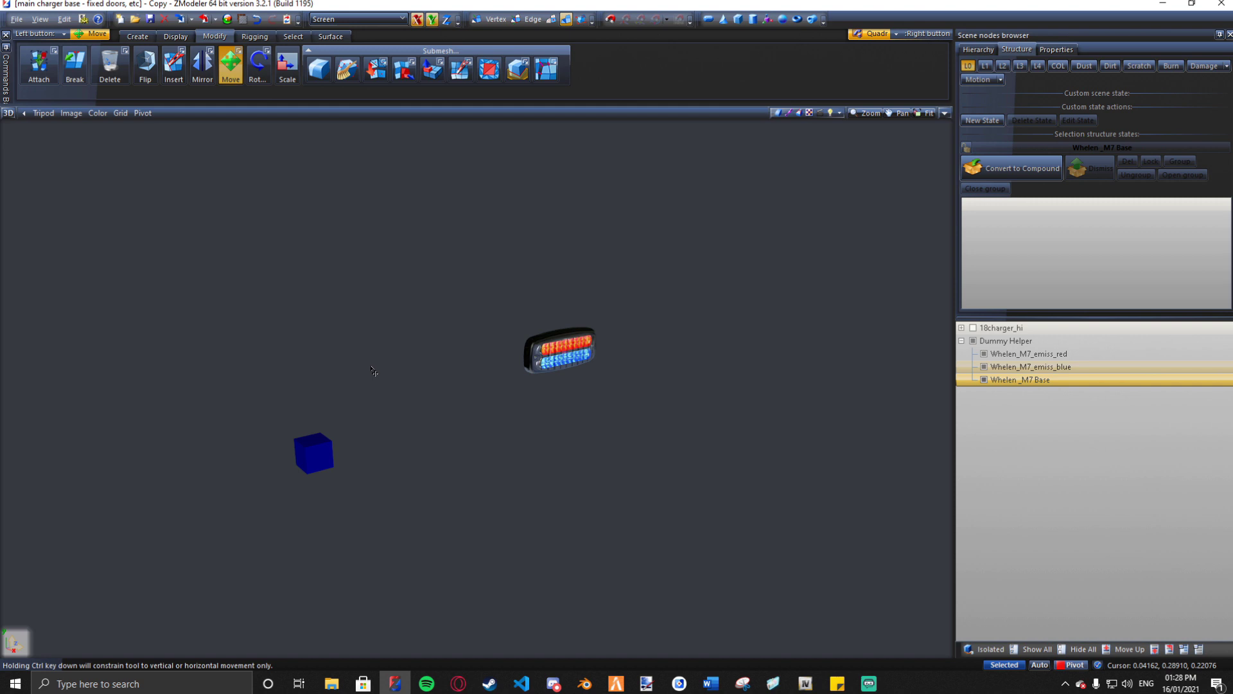
left_click(1011, 341)
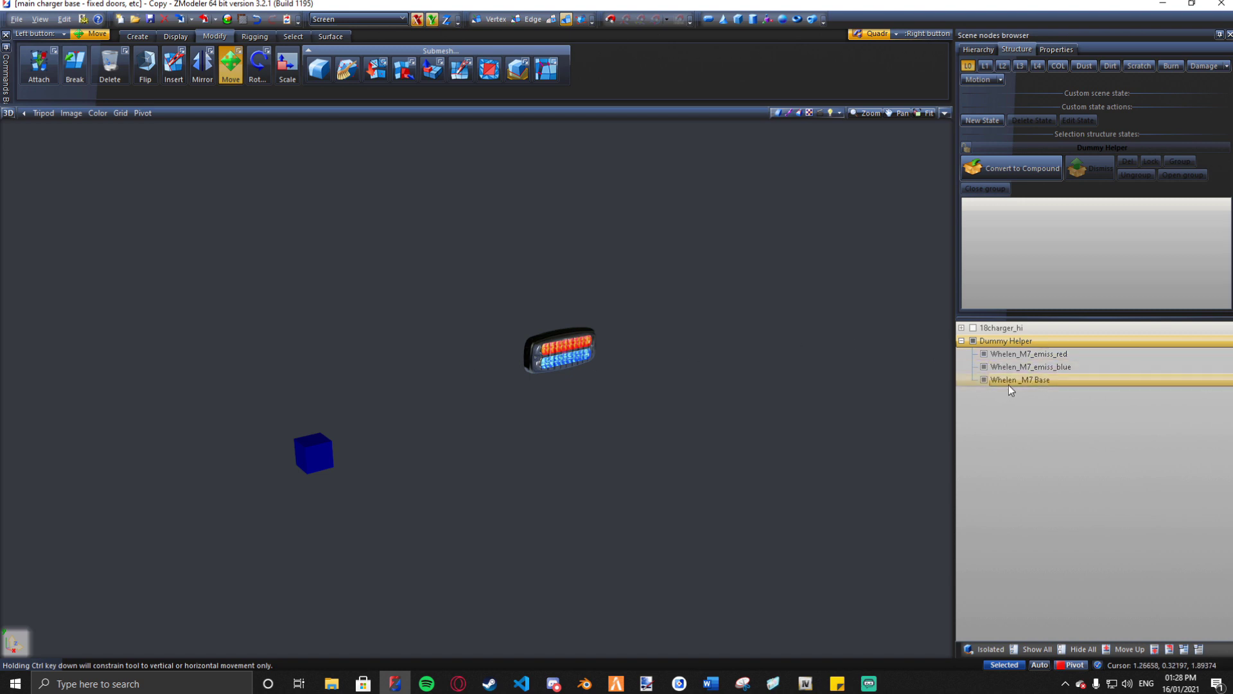
left_click(978, 80)
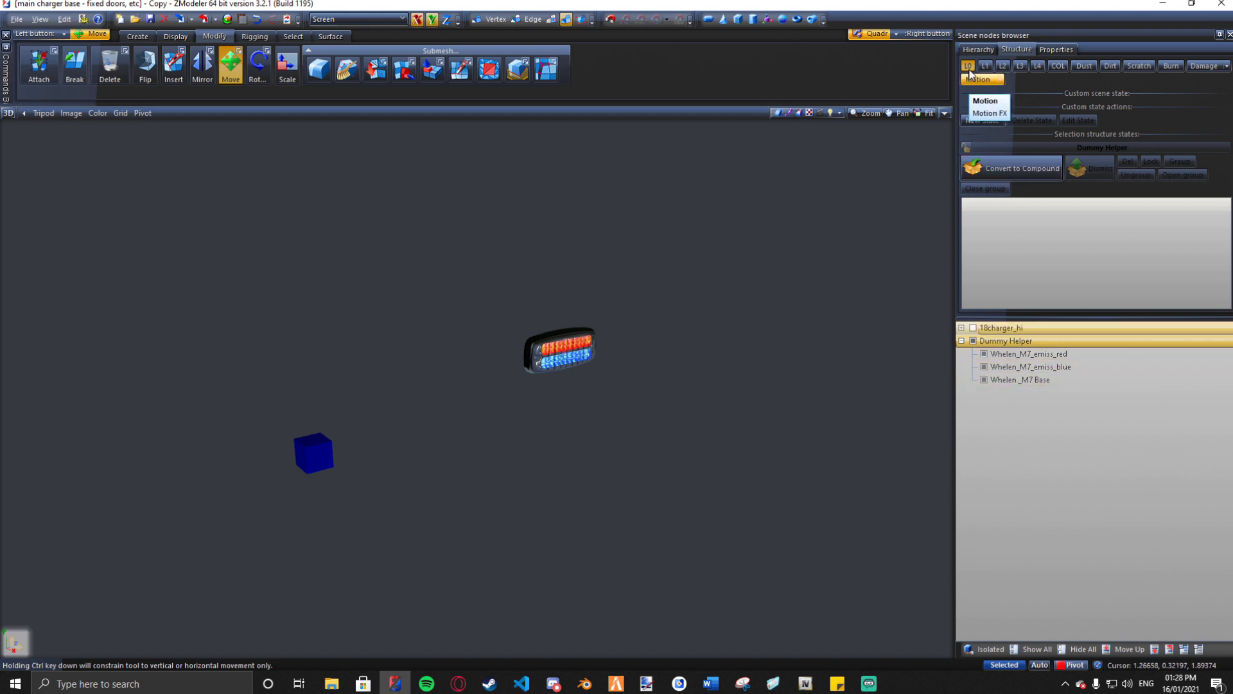
left_click(985, 101)
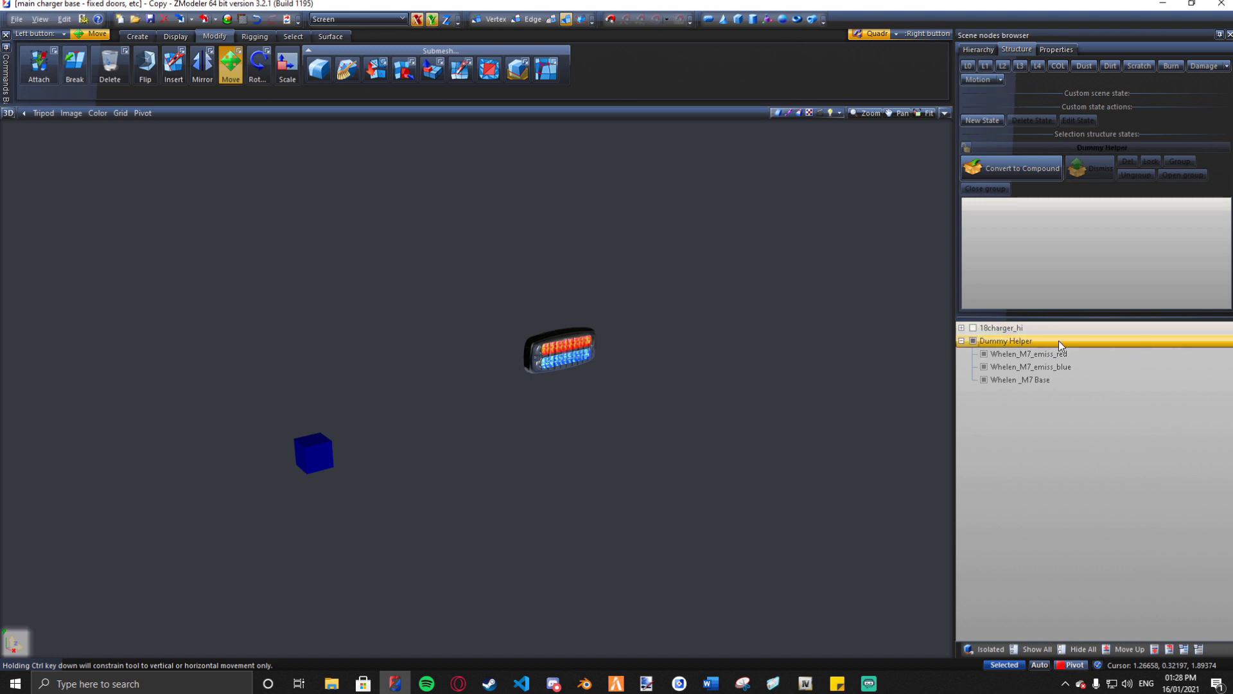
Step: Lock the states page on the Dummy Helper, activate L0 and assign Whelen _M7 Base to it
left_click(994, 342)
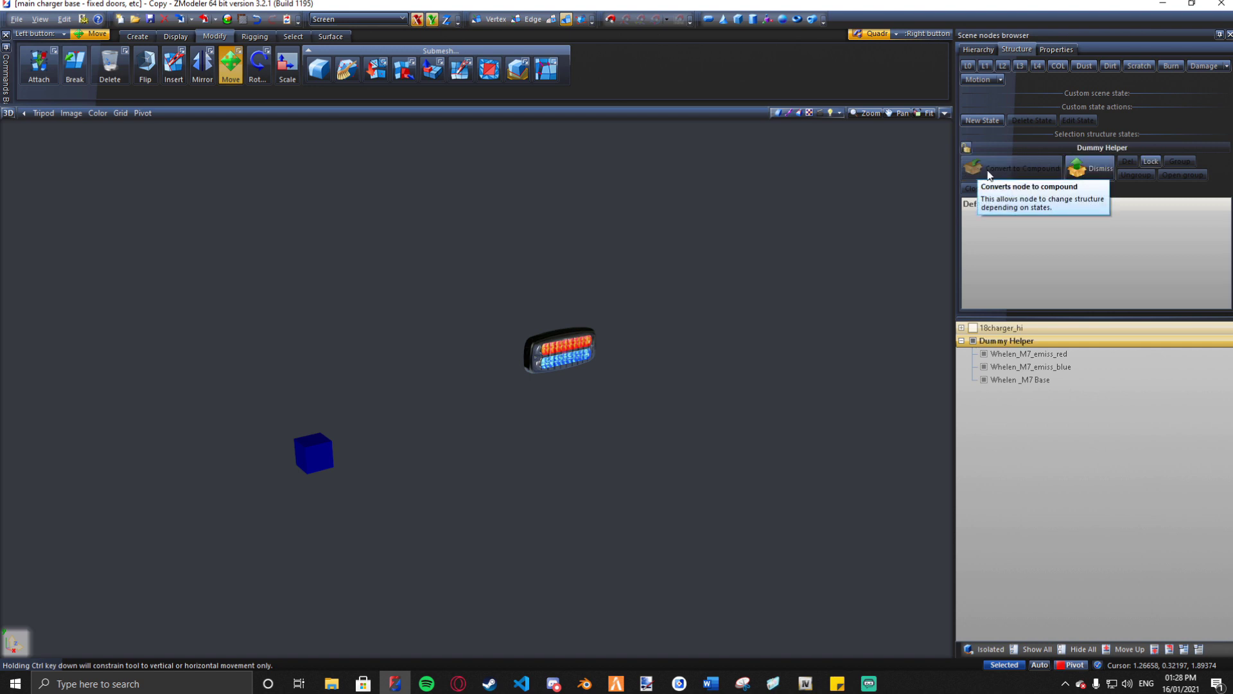
left_click(966, 147)
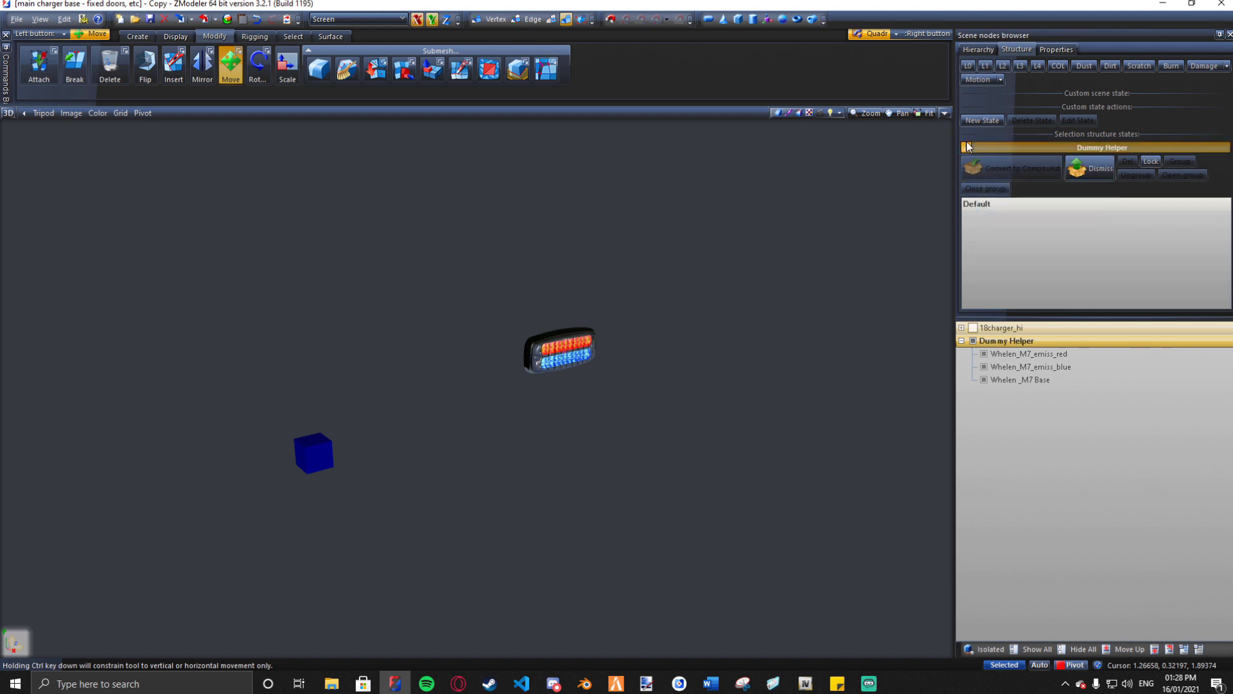
left_click(968, 66)
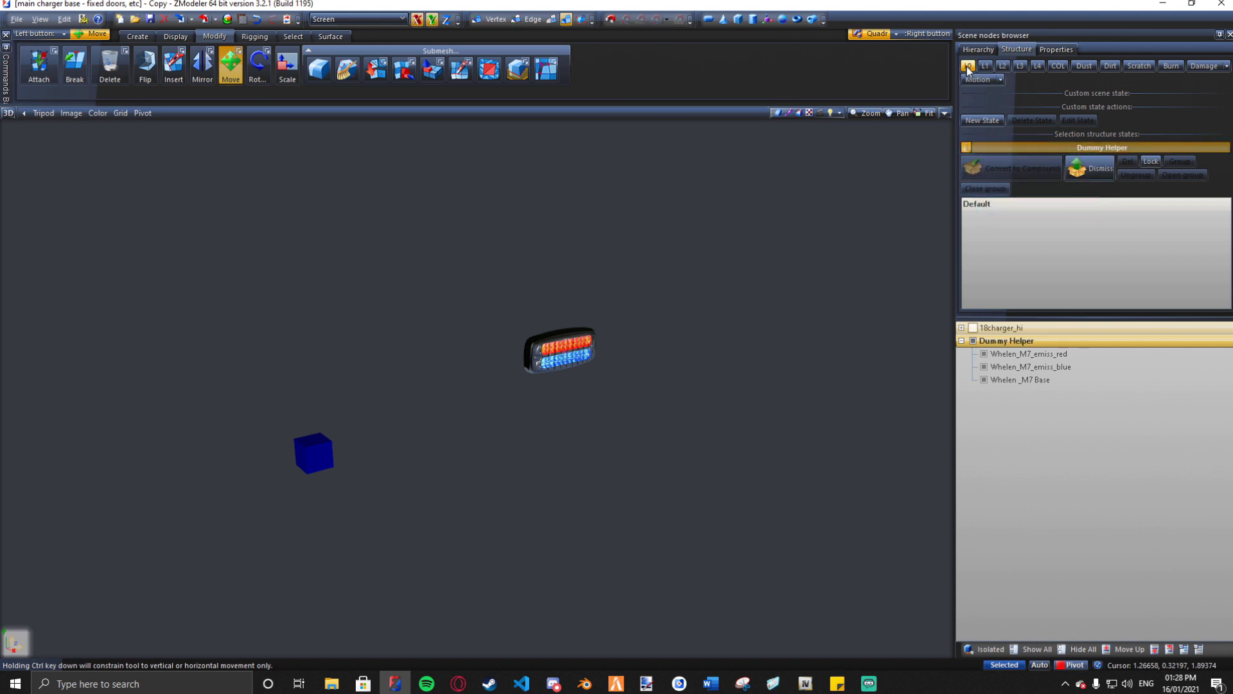
left_click(1000, 383)
key("Delete")
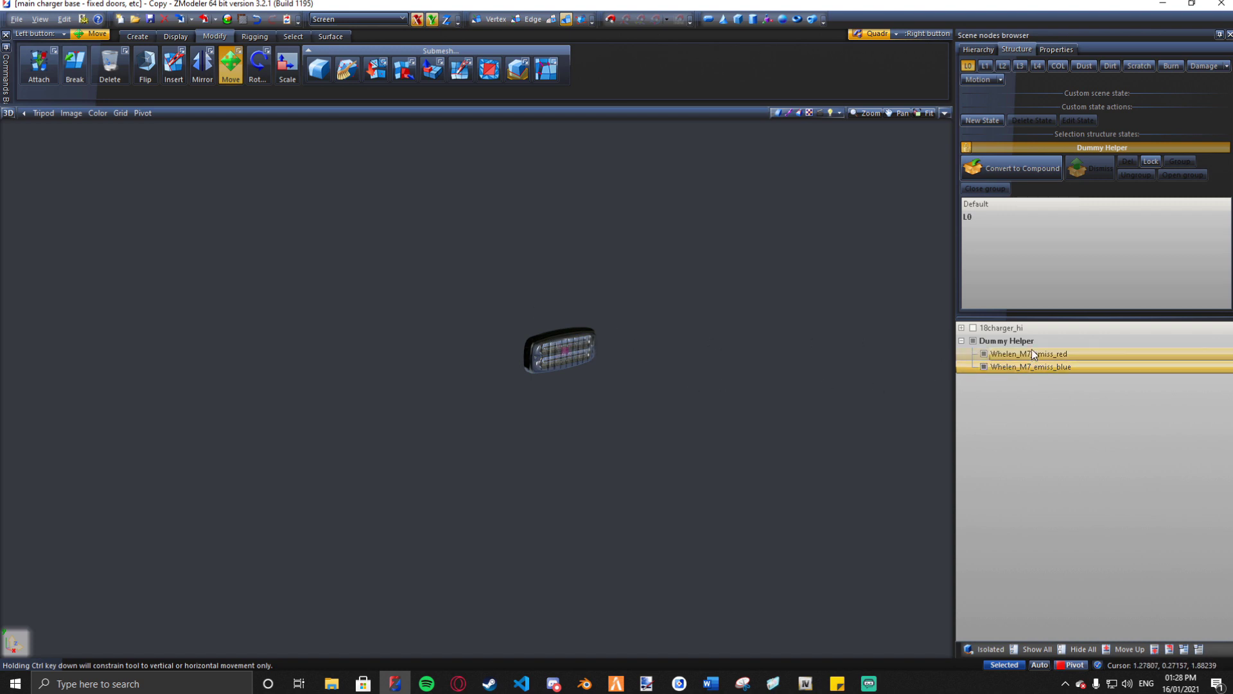
scroll(565, 350, "up", 2)
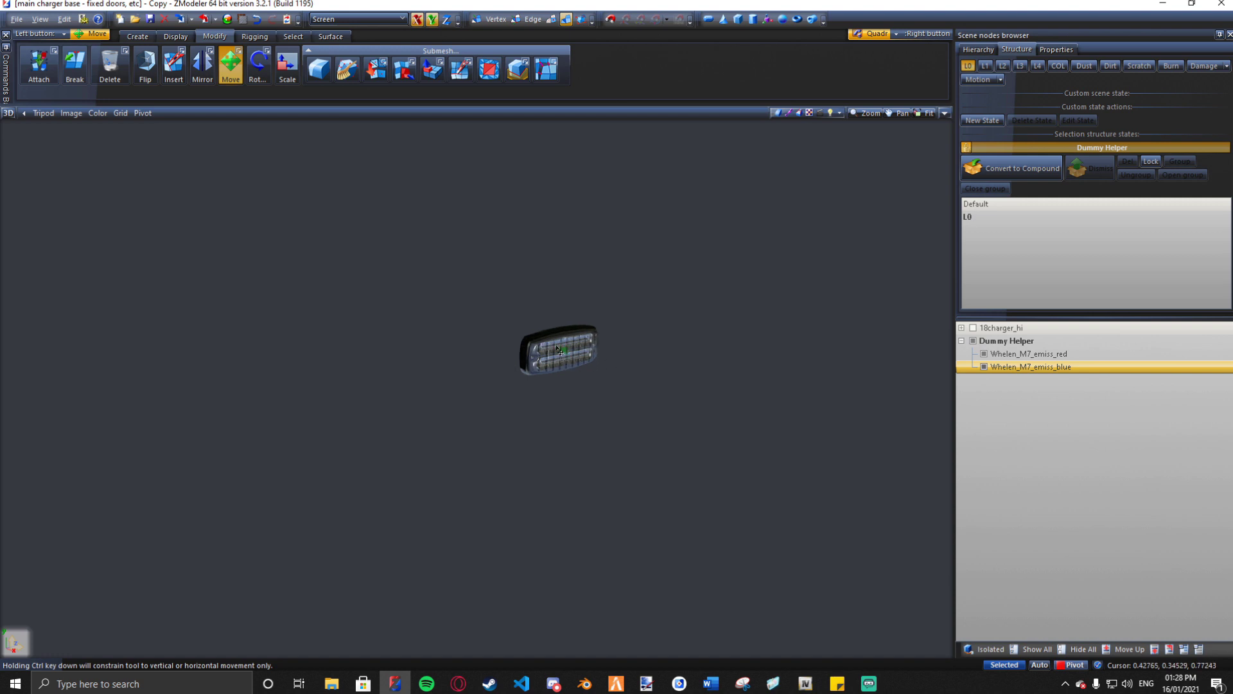
scroll(565, 350, "up", 1)
Step: Unlock the states page, rename the Dummy Helper to side_light and nudge it with Move
left_click(1031, 353, "ctrl")
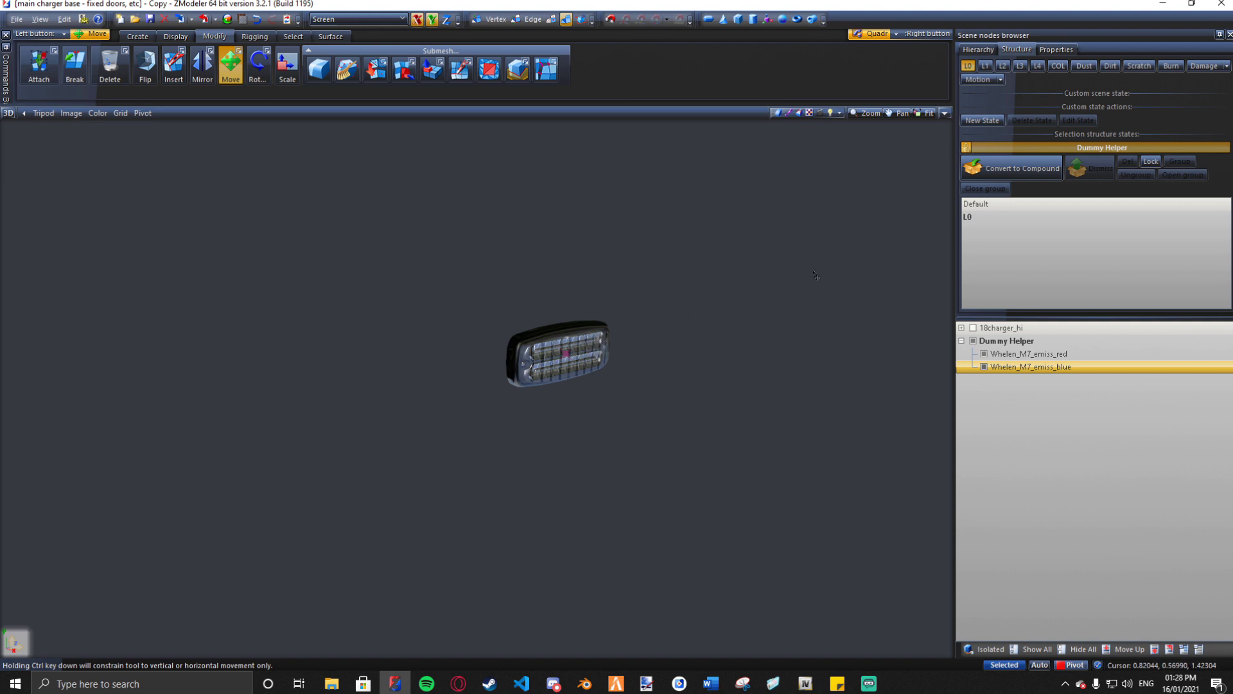
left_click(968, 150)
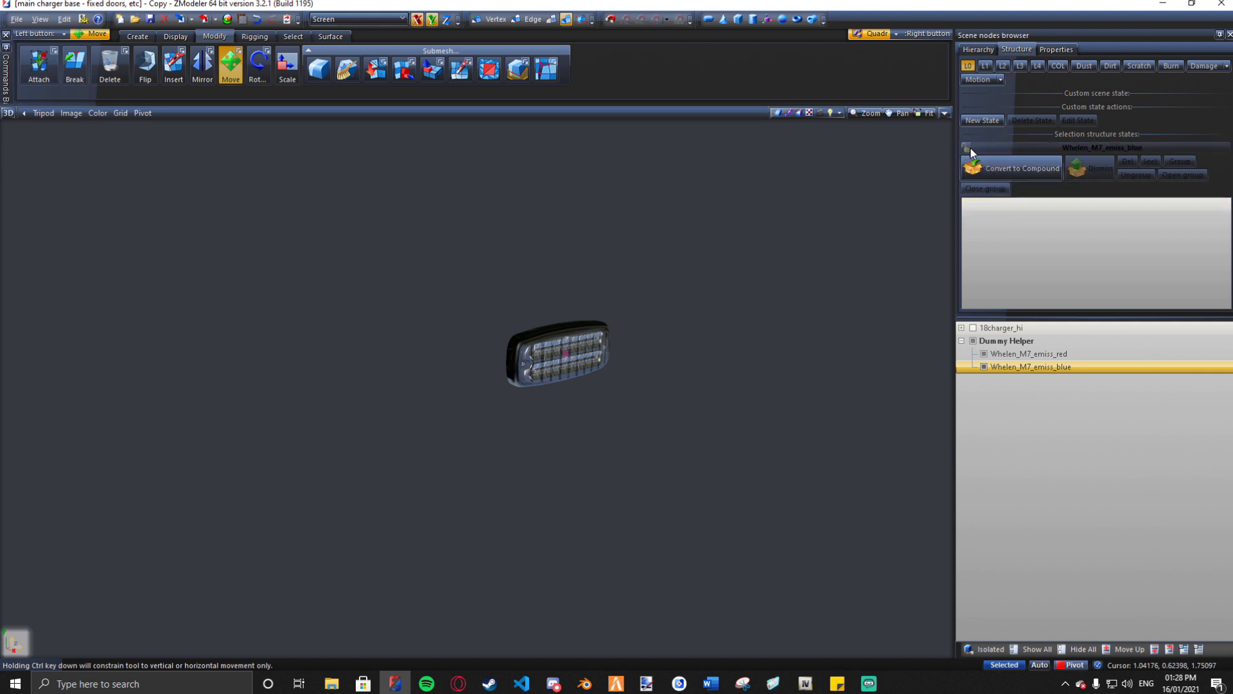
left_click(1007, 340)
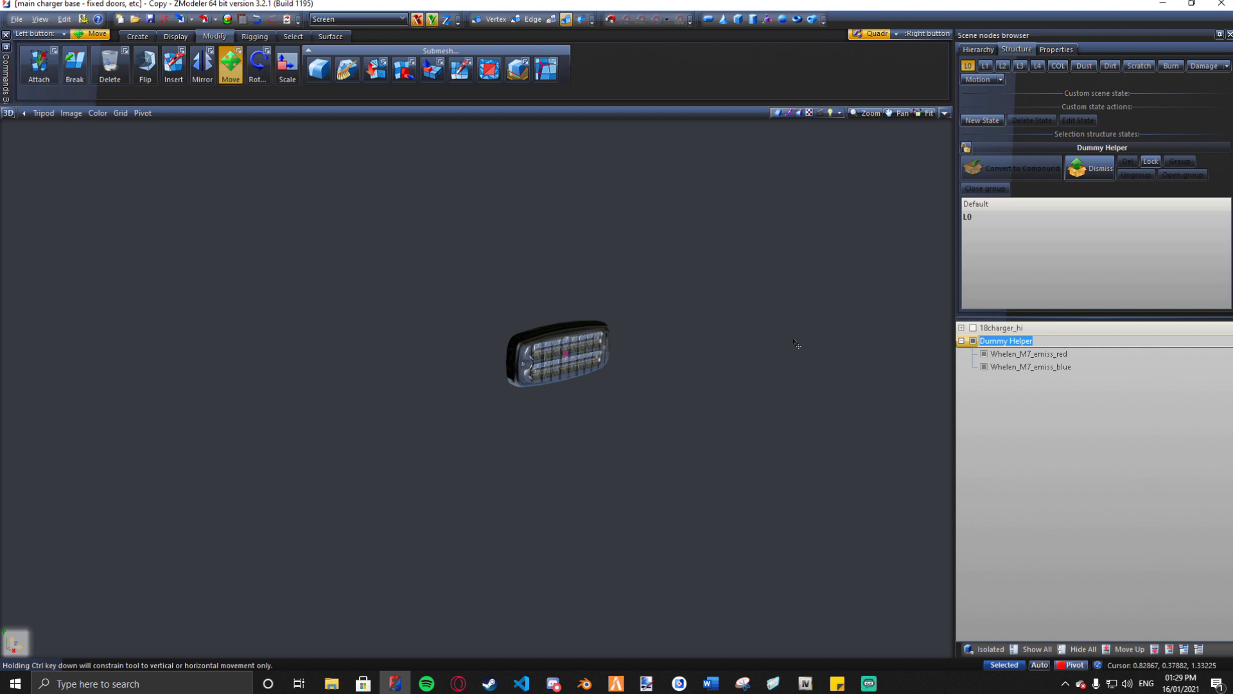
type("side_light")
key("Return")
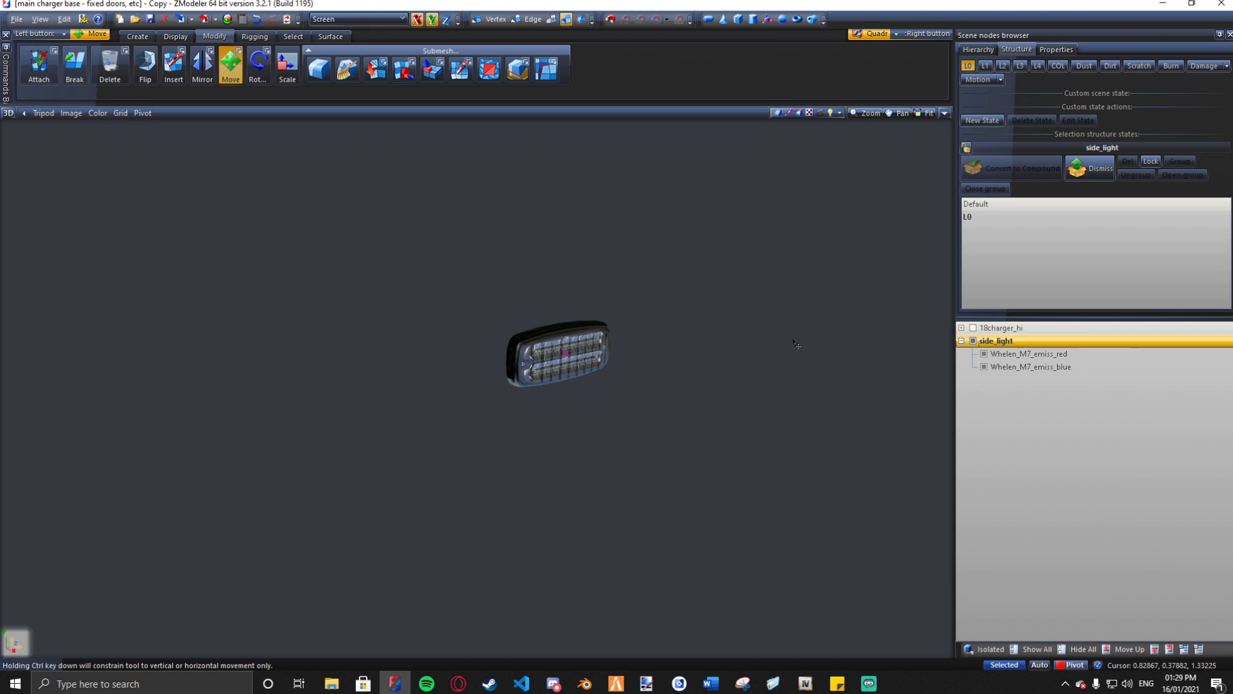
left_click_drag(777, 303, 761, 260)
Step: Switch to Quad view with a Left view and frame the light in each viewport
left_click(945, 114)
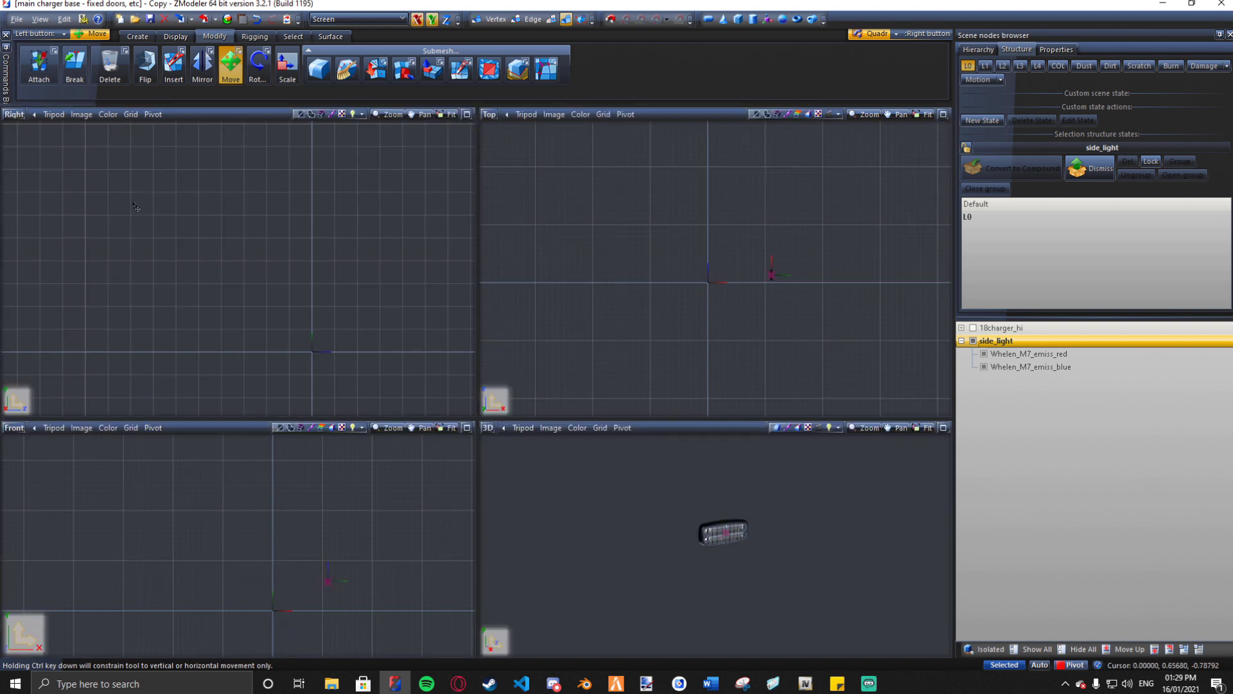
left_click(14, 114)
left_click(26, 160)
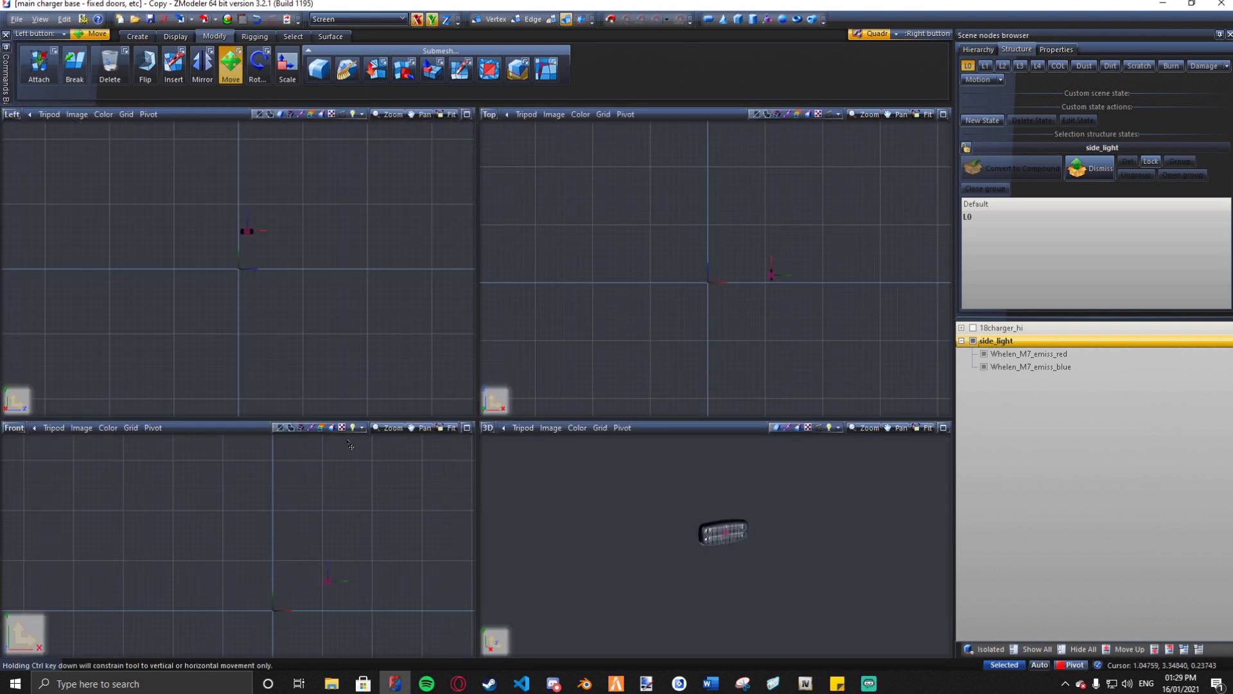
left_click(448, 427)
left_click(925, 114)
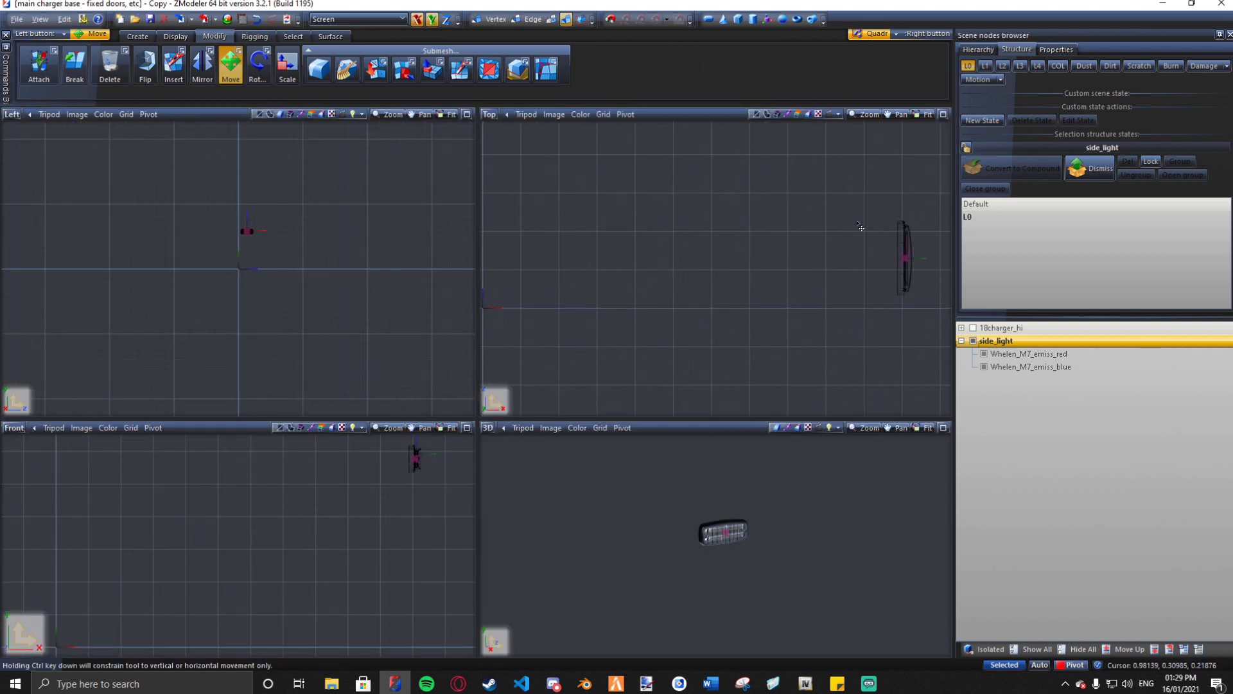
middle_click_drag(568, 546, 571, 571)
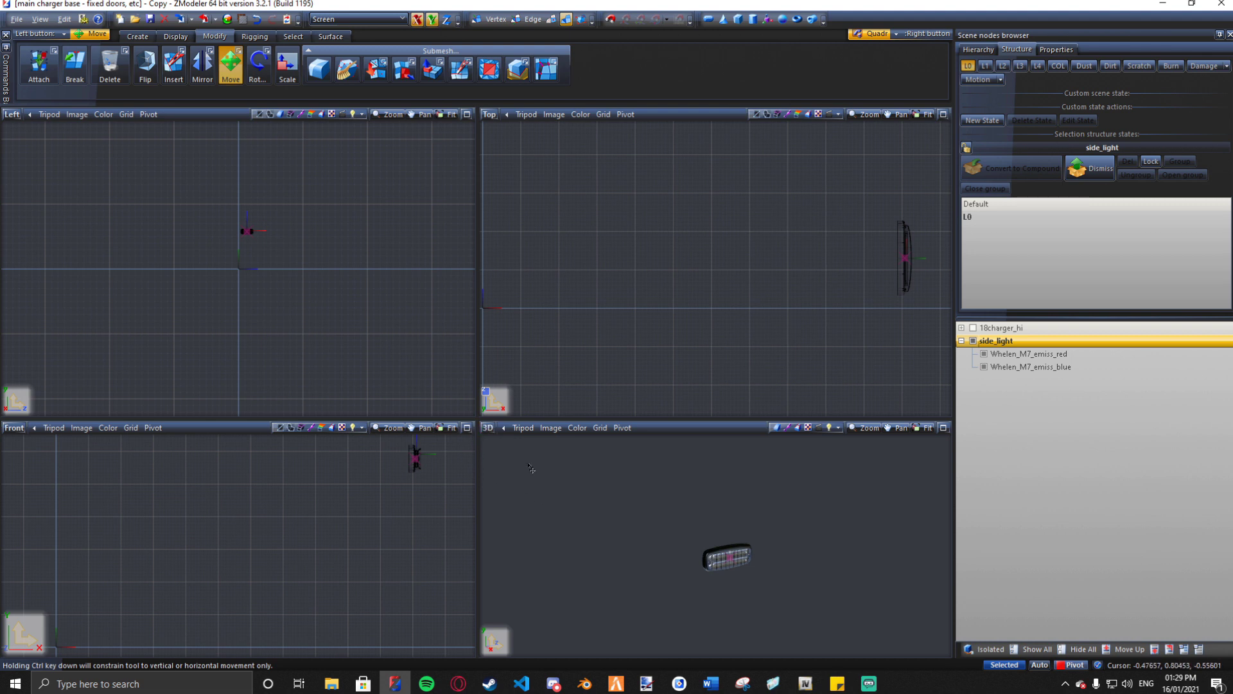
scroll(385, 488, "up", 3)
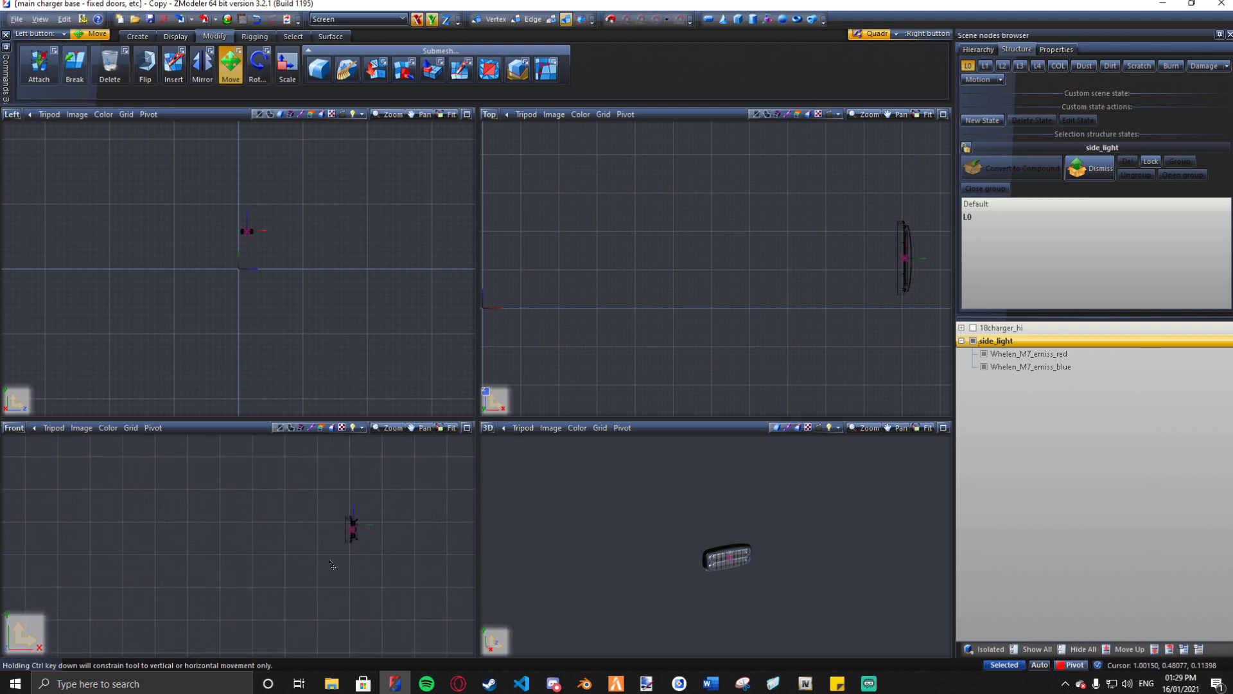
mouse_move(385, 488)
middle_mouse_down()
mouse_move(341, 488)
mouse_move(341, 502)
middle_mouse_up()
scroll(281, 237, "up", 6)
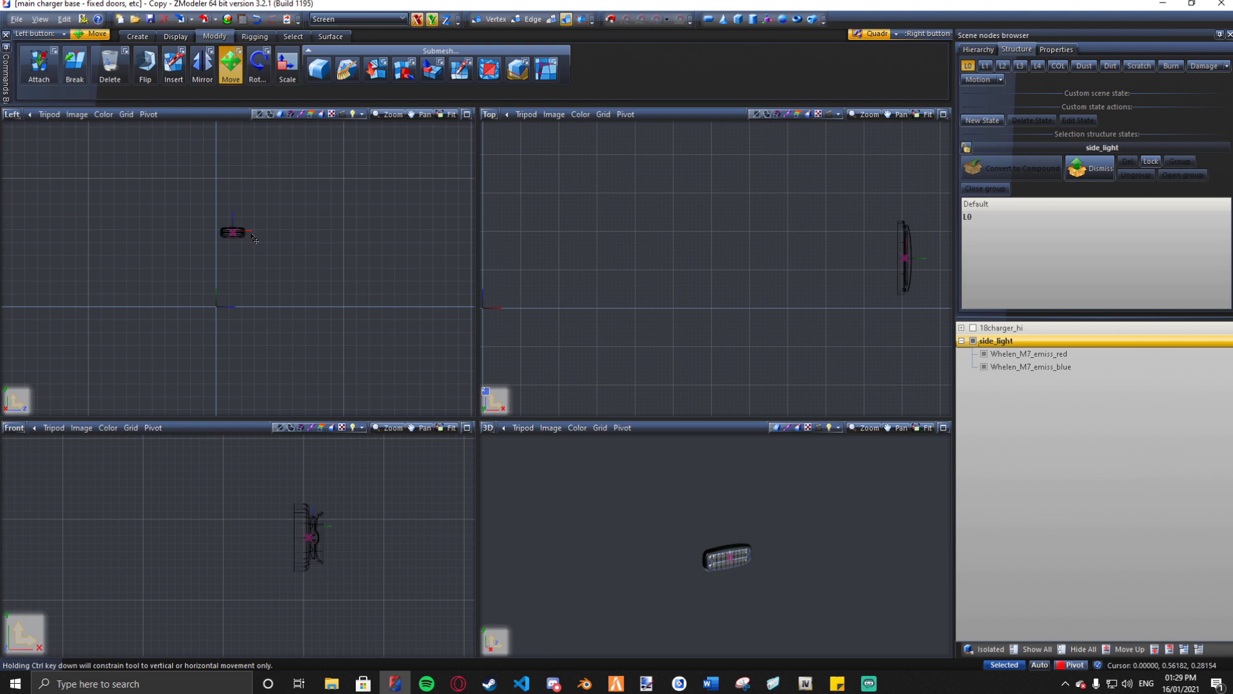
middle_click_drag(755, 226, 664, 227)
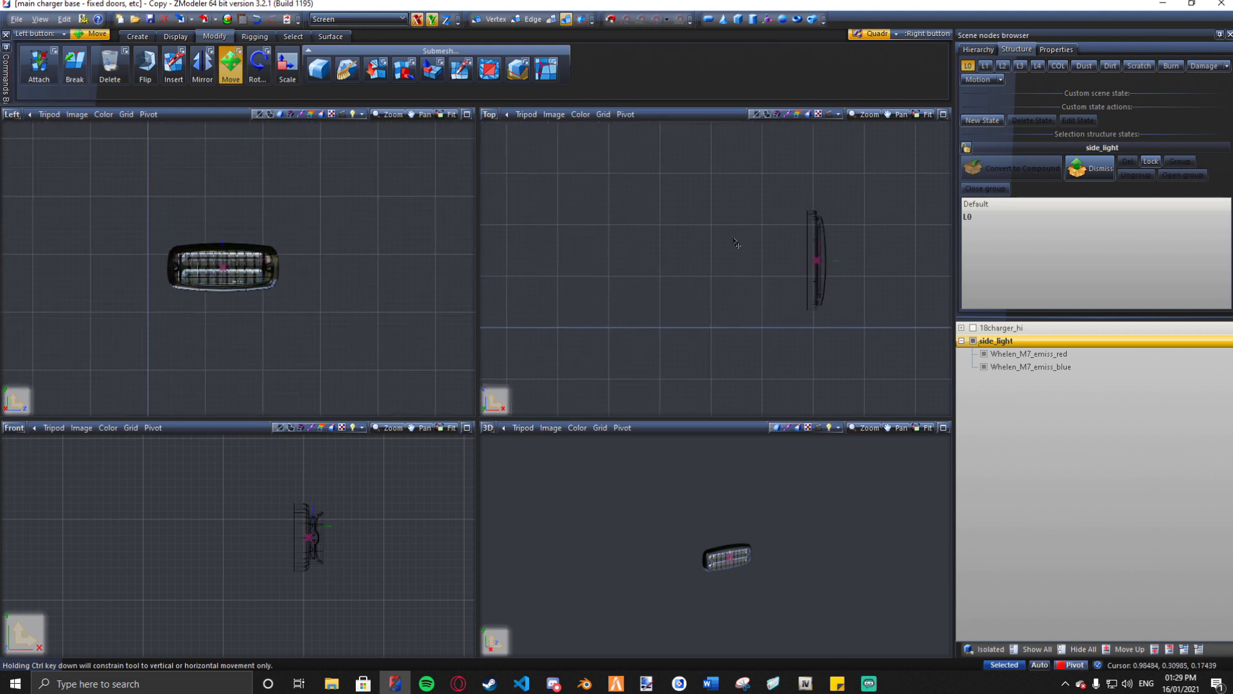
scroll(824, 324, "up", 3)
Step: Attach the red emissive mesh into Whelen_M7_emiss_blue and select the merged mesh
left_click(972, 340)
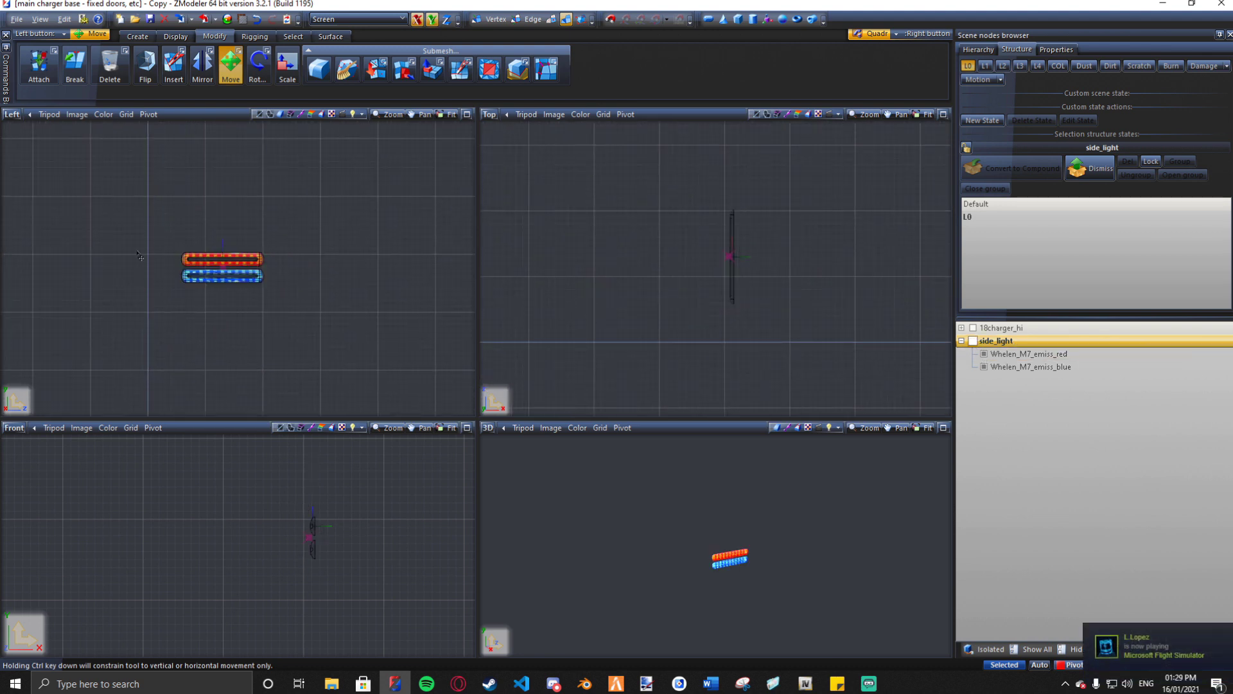
scroll(155, 134, "up", 3)
key("a")
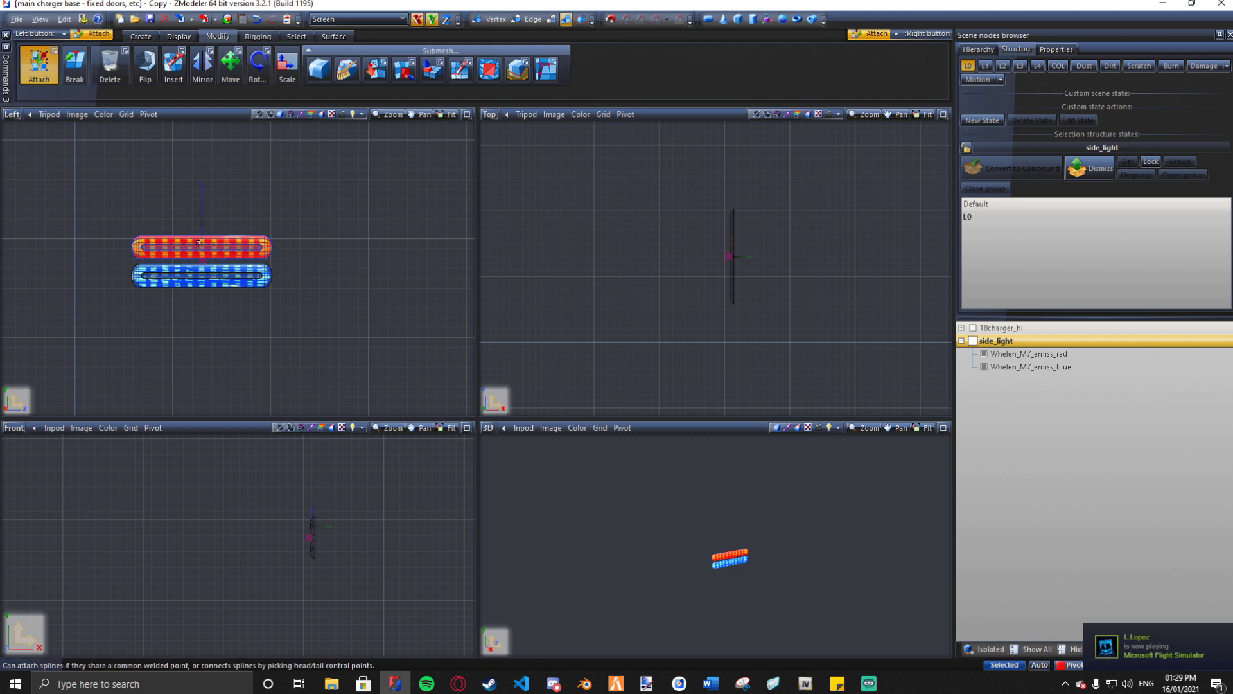
left_click(247, 248)
key("q")
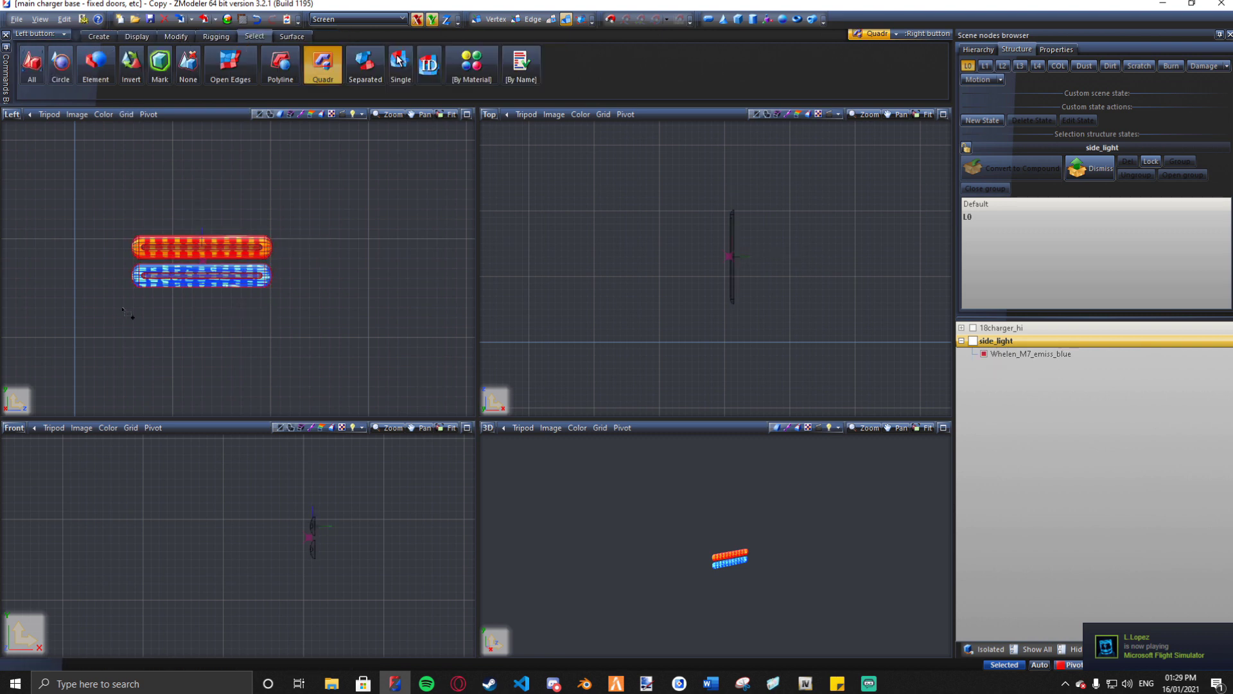
left_click(177, 263)
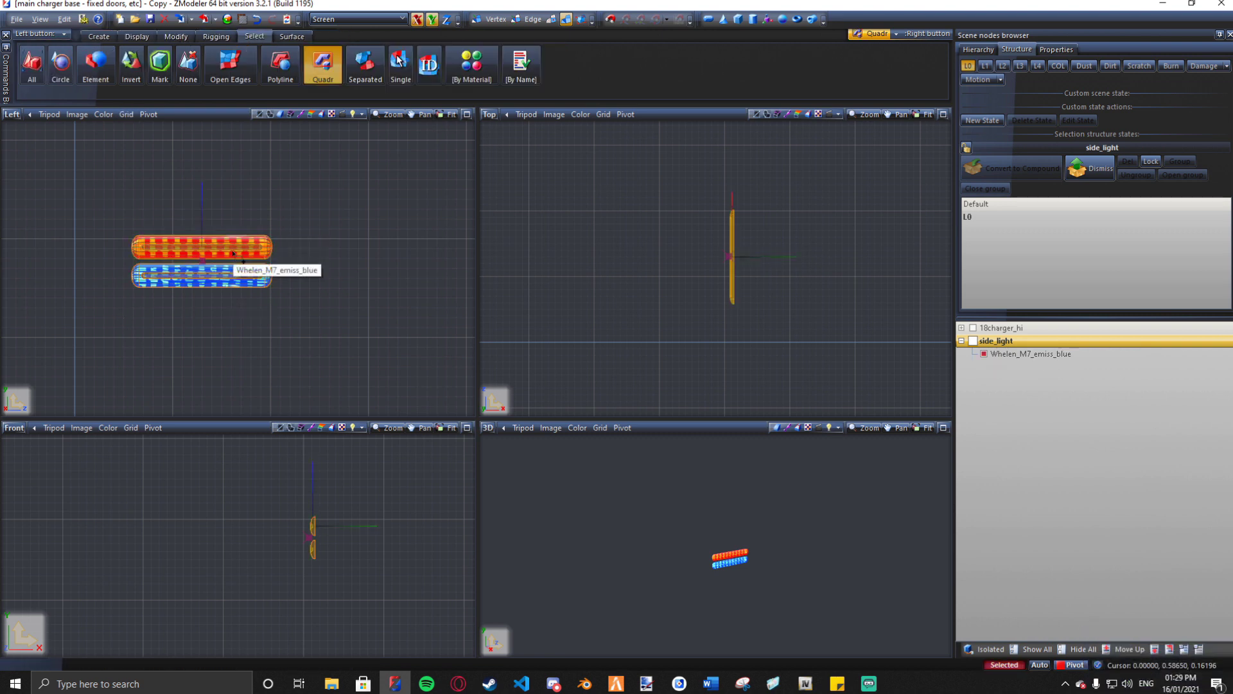
Step: Apply Mapping > Edit UV on channel 1 of Whelen_M7_emiss_blue with Keep old mapping
right_click(233, 253)
mouse_move(275, 305)
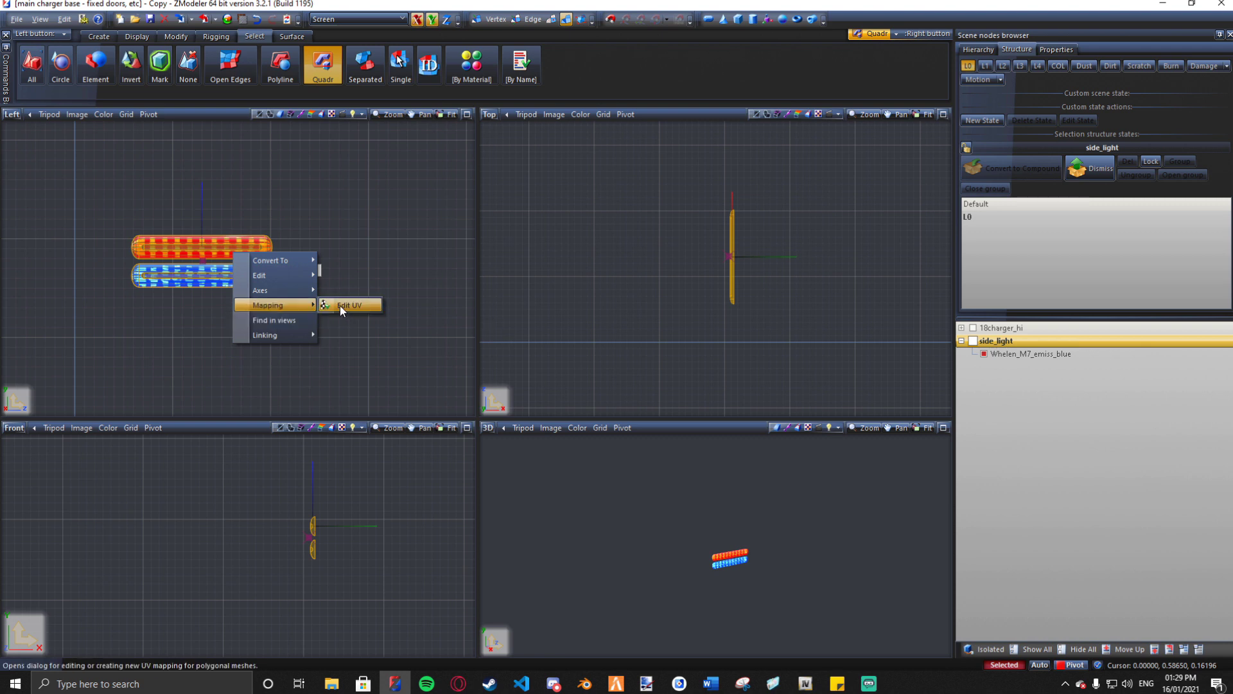
left_click(341, 305)
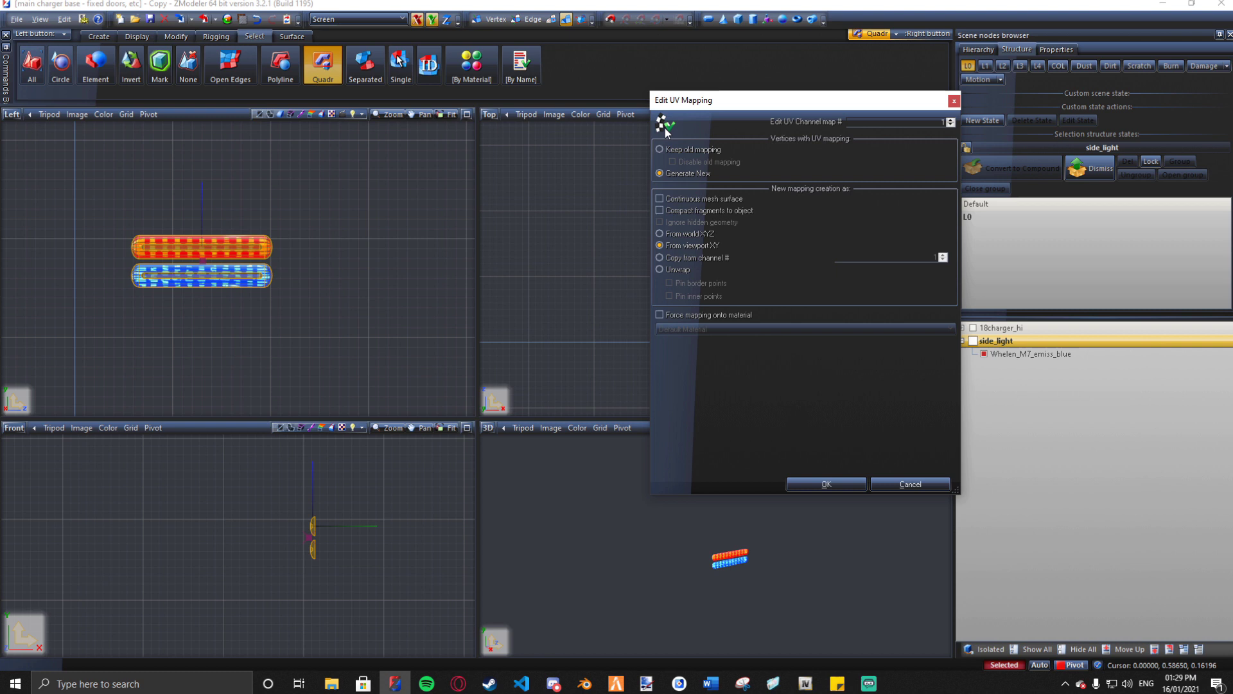
left_click(661, 150)
left_click(838, 478)
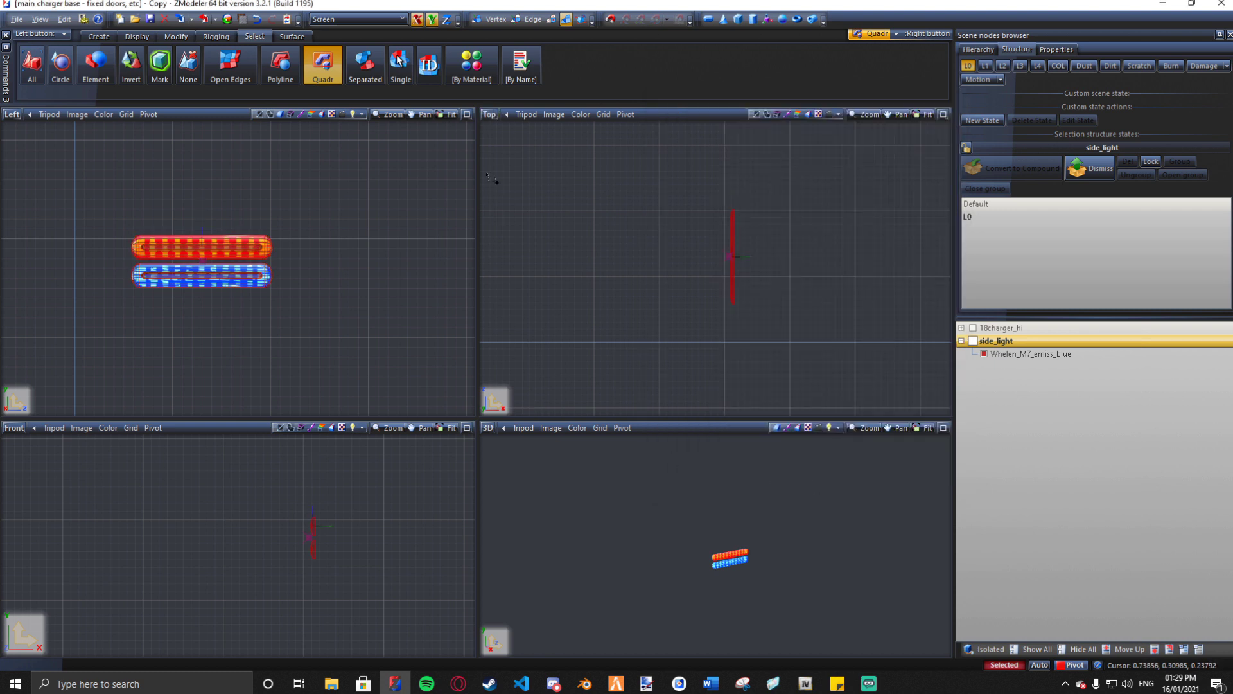
Step: Turn the top viewport into a UV Mapper showing the Whelen M7 3.0 emiss material
left_click(489, 115)
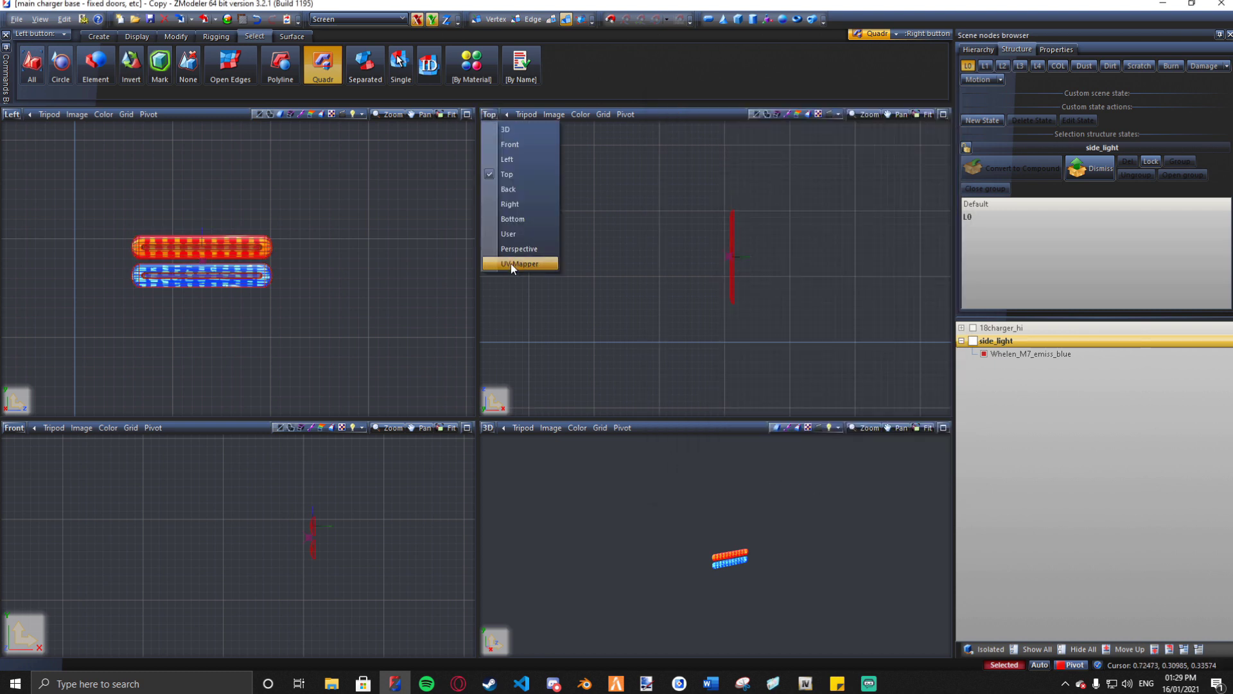
left_click(511, 263)
left_click(508, 409)
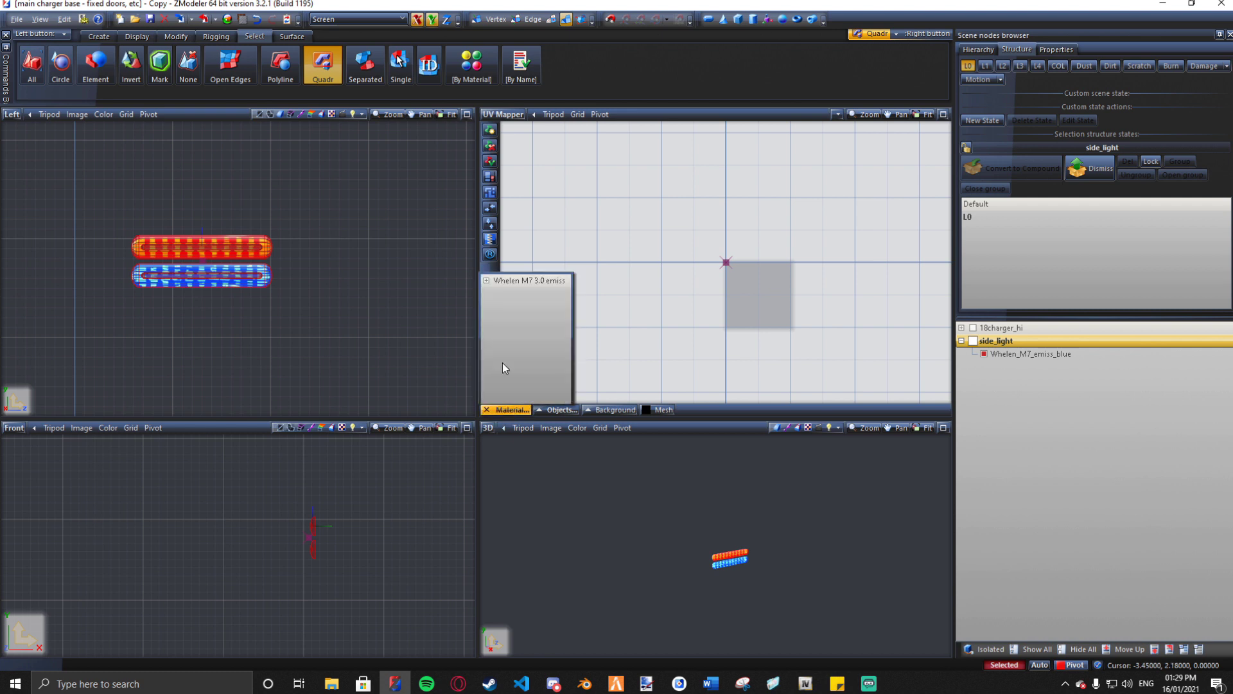
left_click(527, 280)
scroll(738, 270, "up", 3)
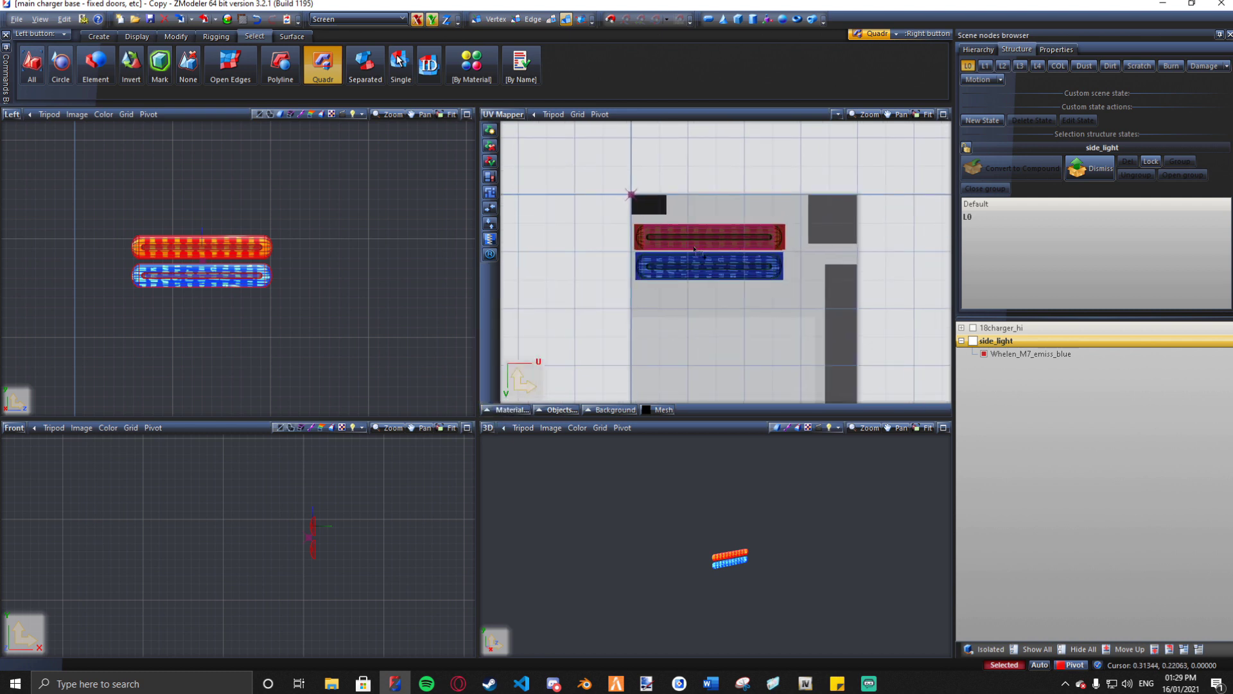
scroll(696, 250, "up", 4)
Step: Box-select the red strip's UV island and move it onto the blue texture area
left_click(189, 38)
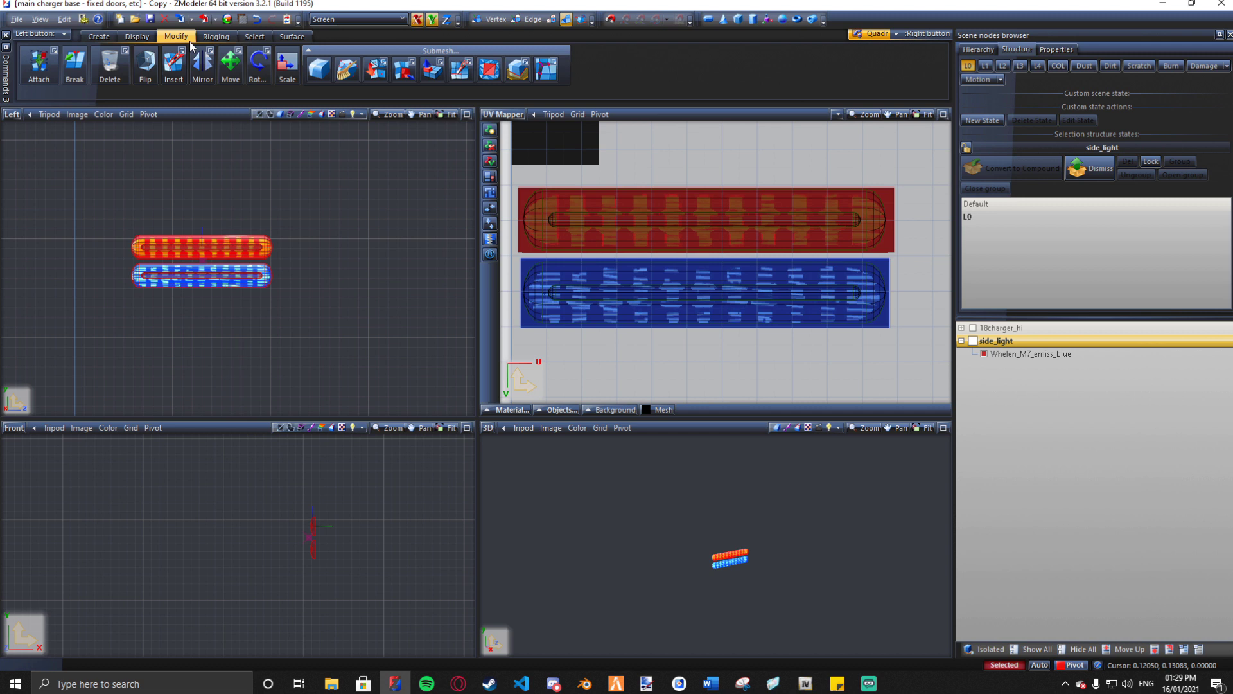
left_click(231, 64)
left_click_drag(930, 160, 520, 257)
left_click_drag(628, 229, 628, 302)
scroll(547, 264, "up", 3)
scroll(617, 360, "down", 1)
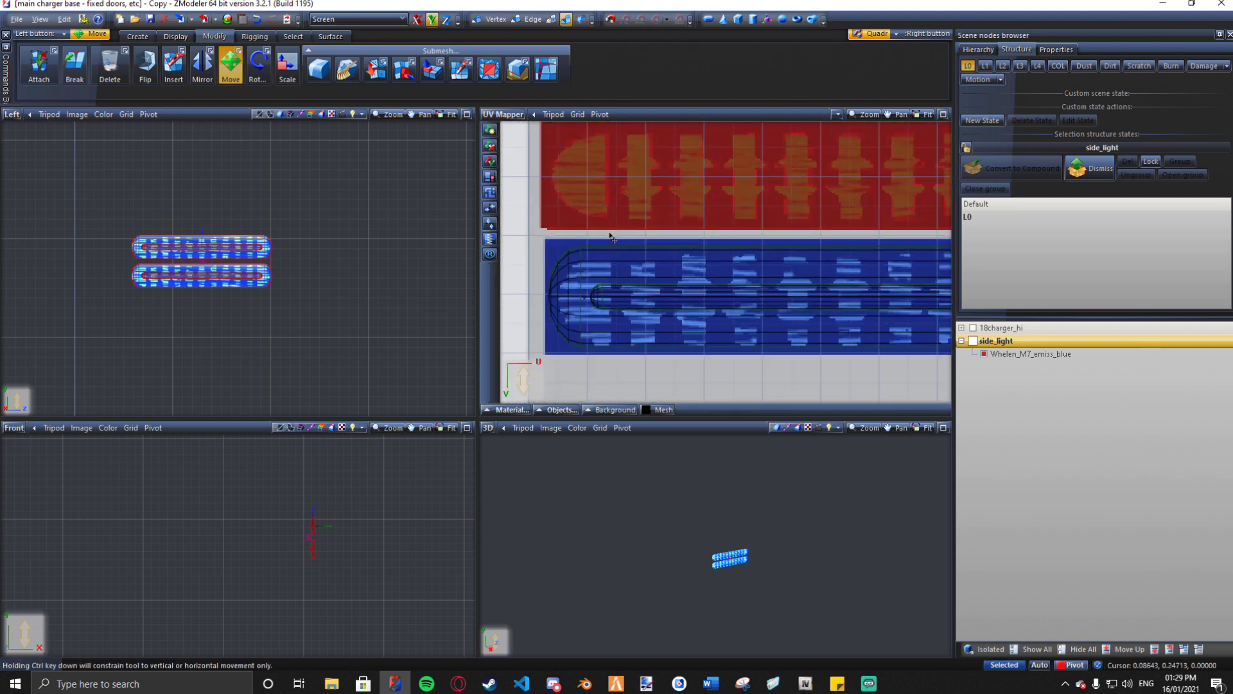
middle_click_drag(700, 506, 677, 498)
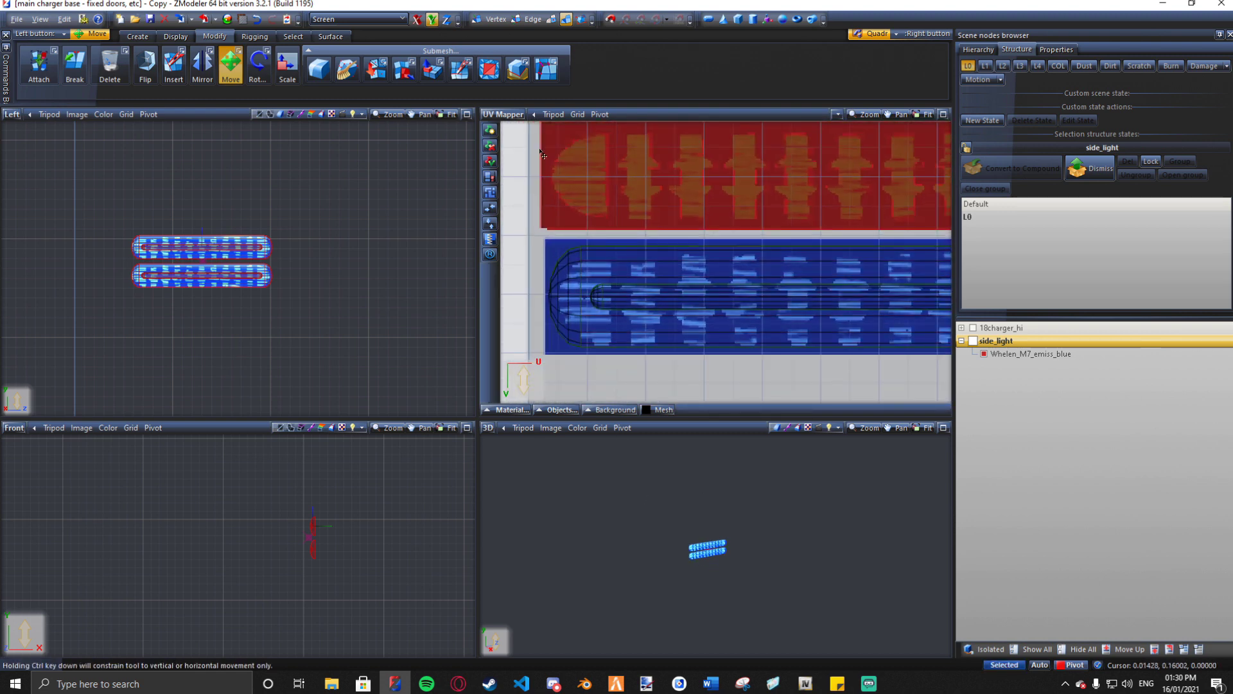
left_click(504, 114)
Step: Return the viewport to Top, make Whelen_M7_emiss_blue visible and select the light
left_click(511, 173)
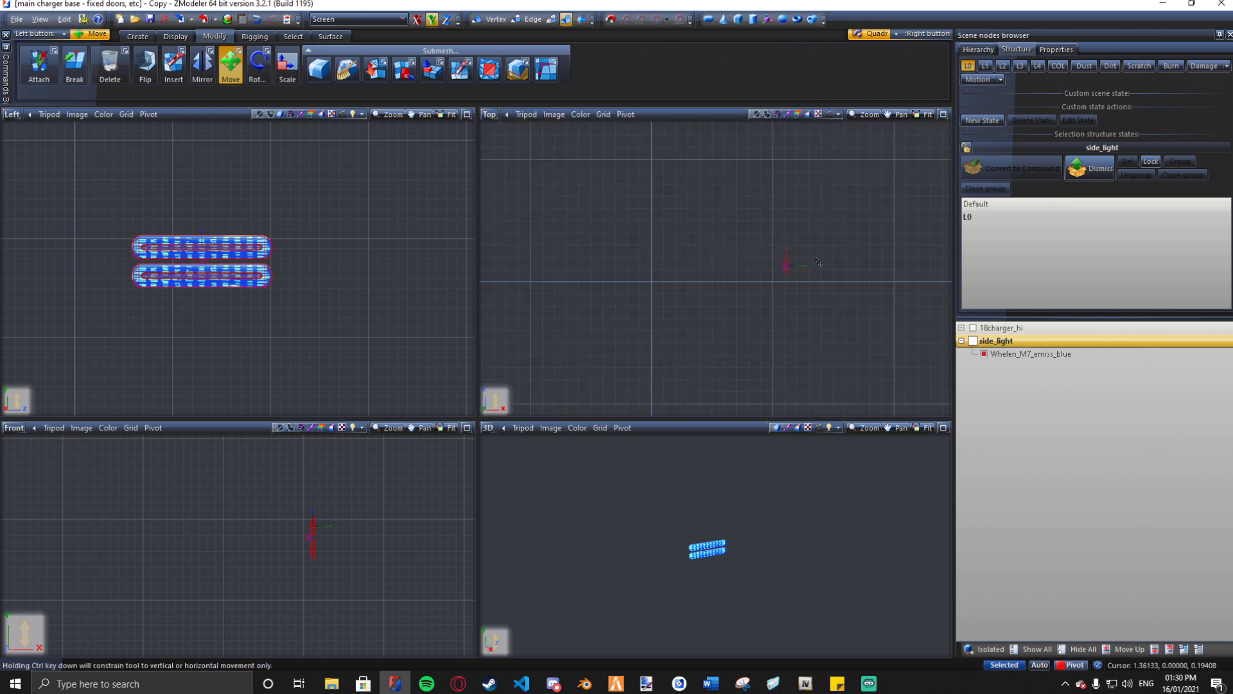
middle_click_drag(705, 557, 711, 574)
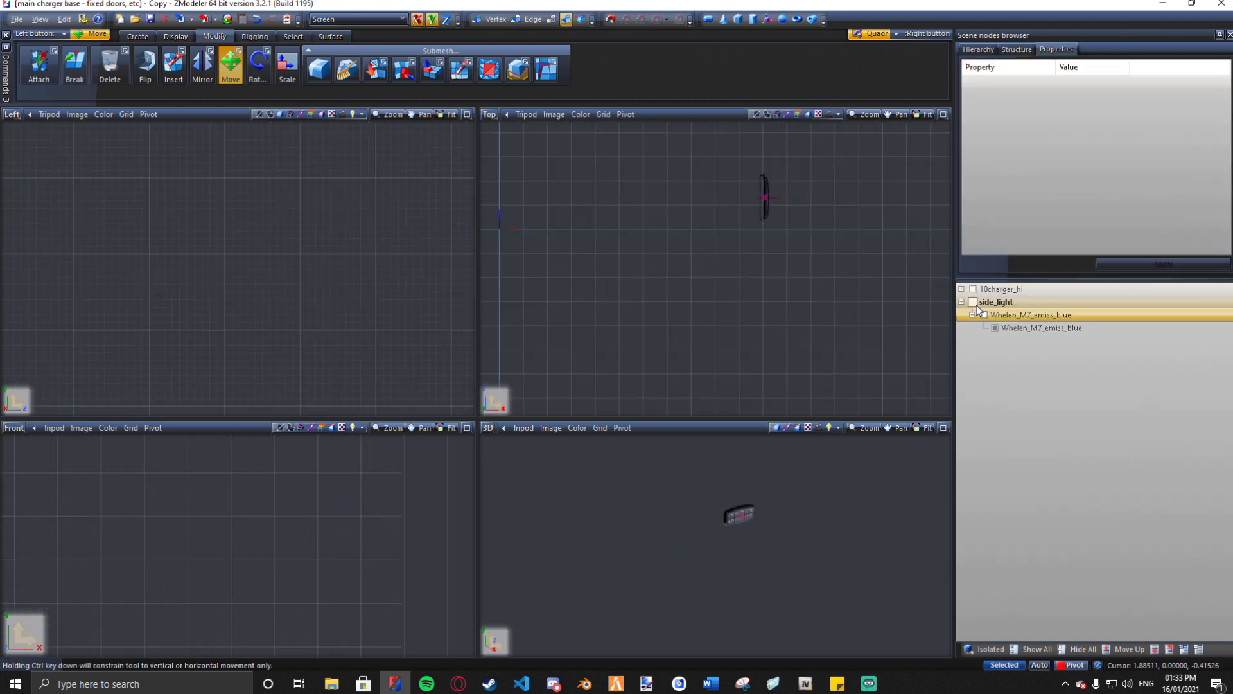
left_click(779, 214)
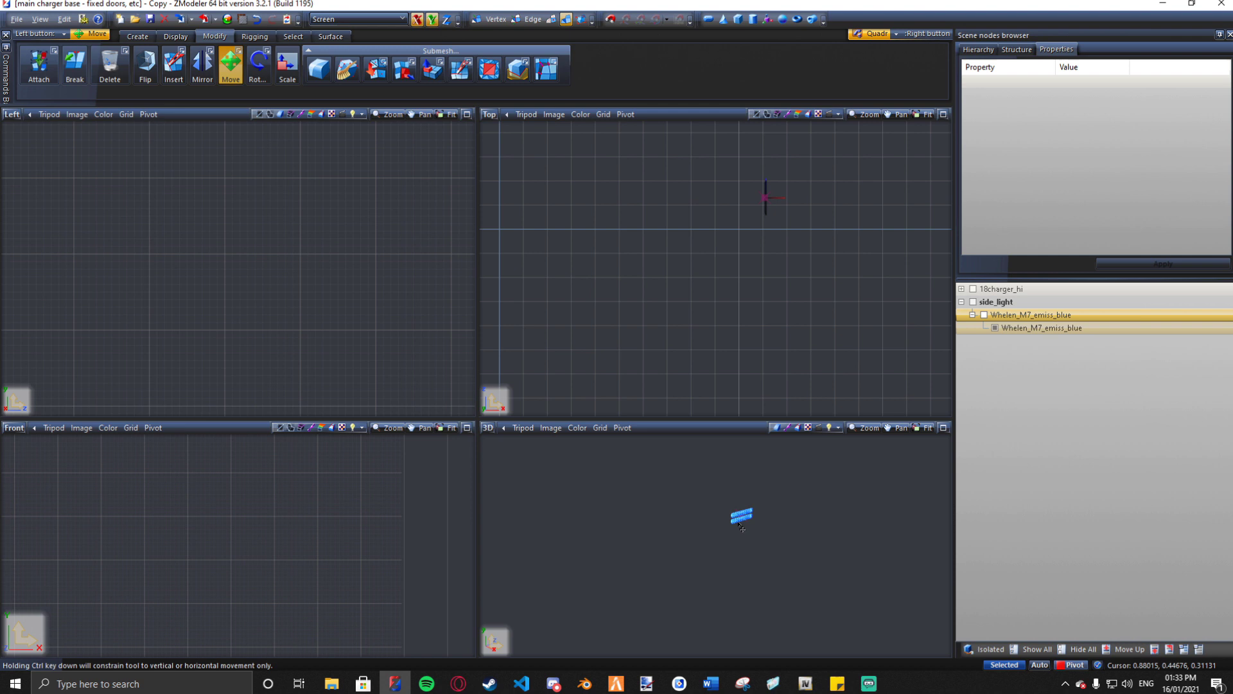
left_click(984, 314)
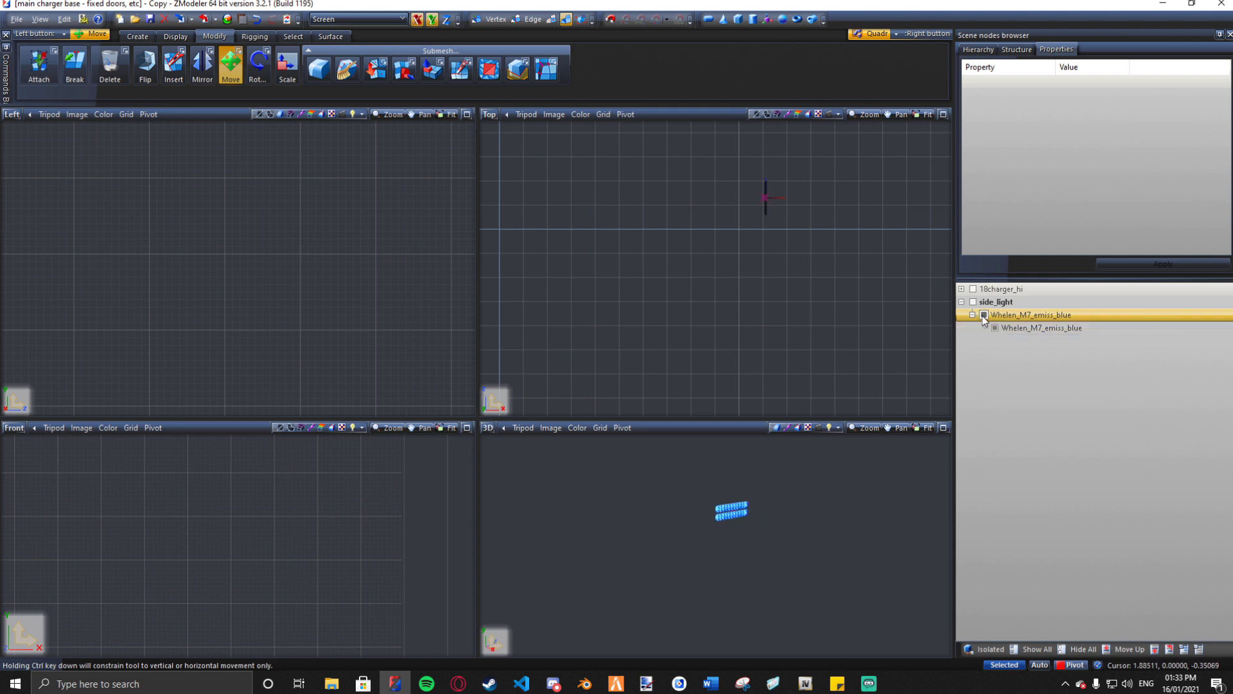
scroll(302, 527, "down", 5)
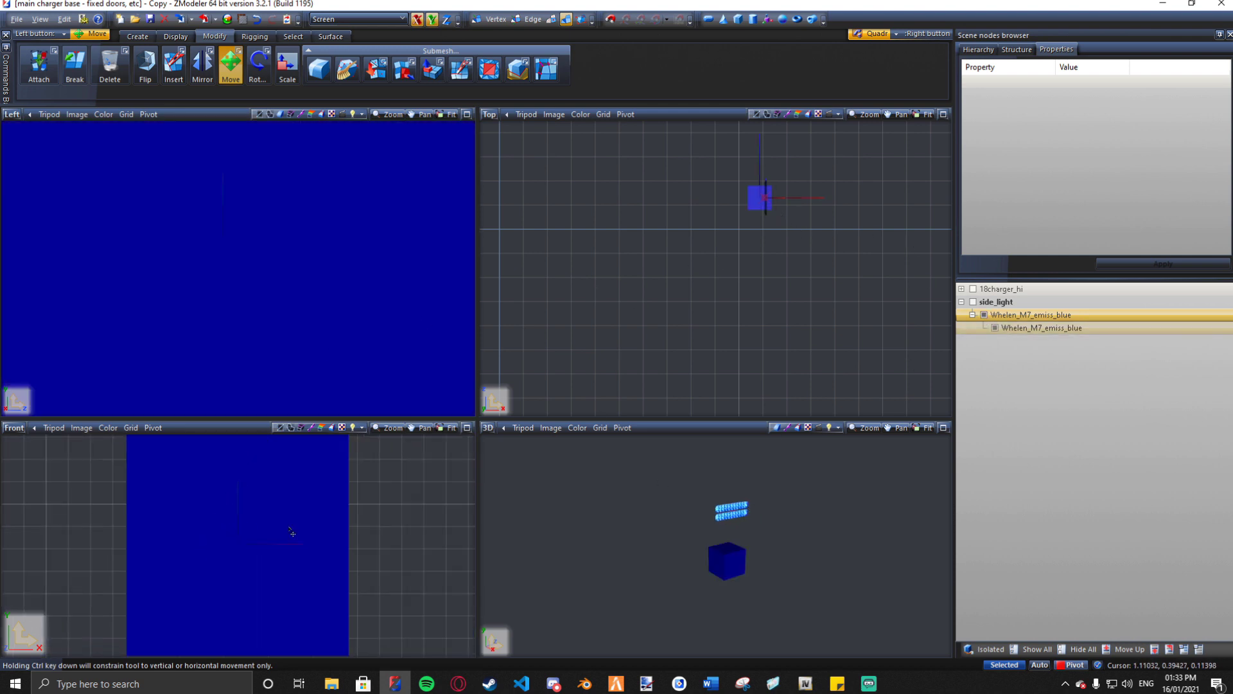
scroll(310, 522, "down", 1)
left_click_drag(239, 482, 361, 555)
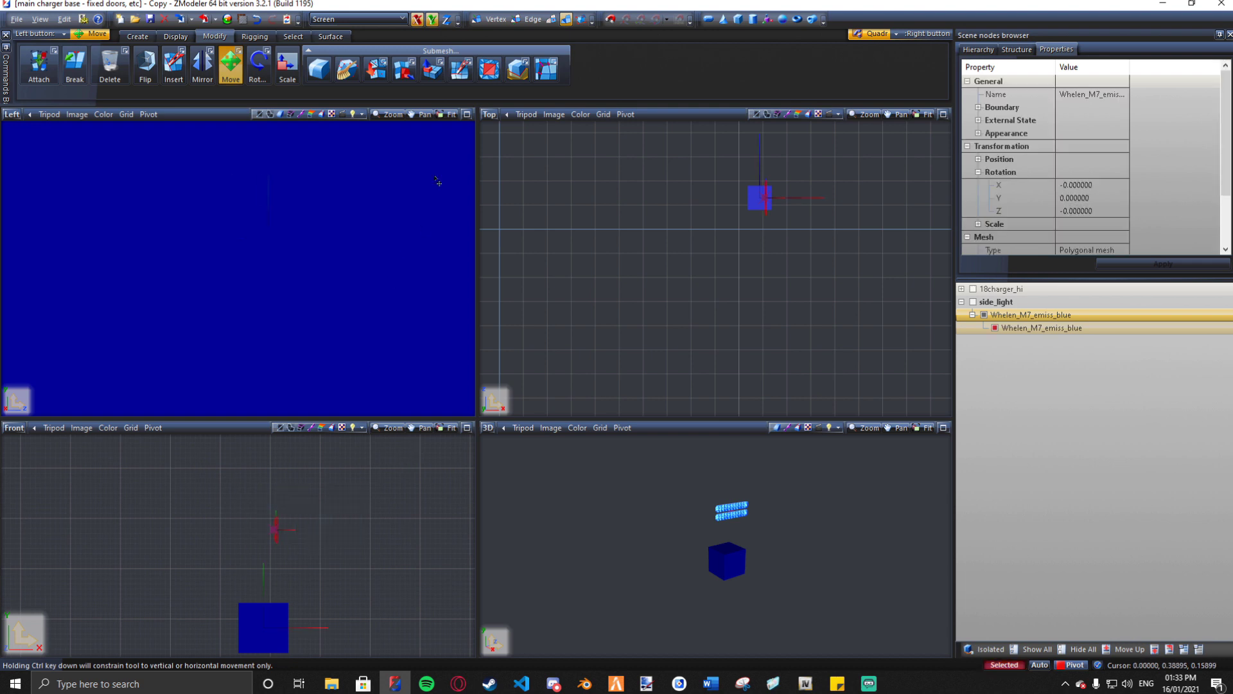
scroll(320, 231, "down", 5)
scroll(306, 237, "up", 3)
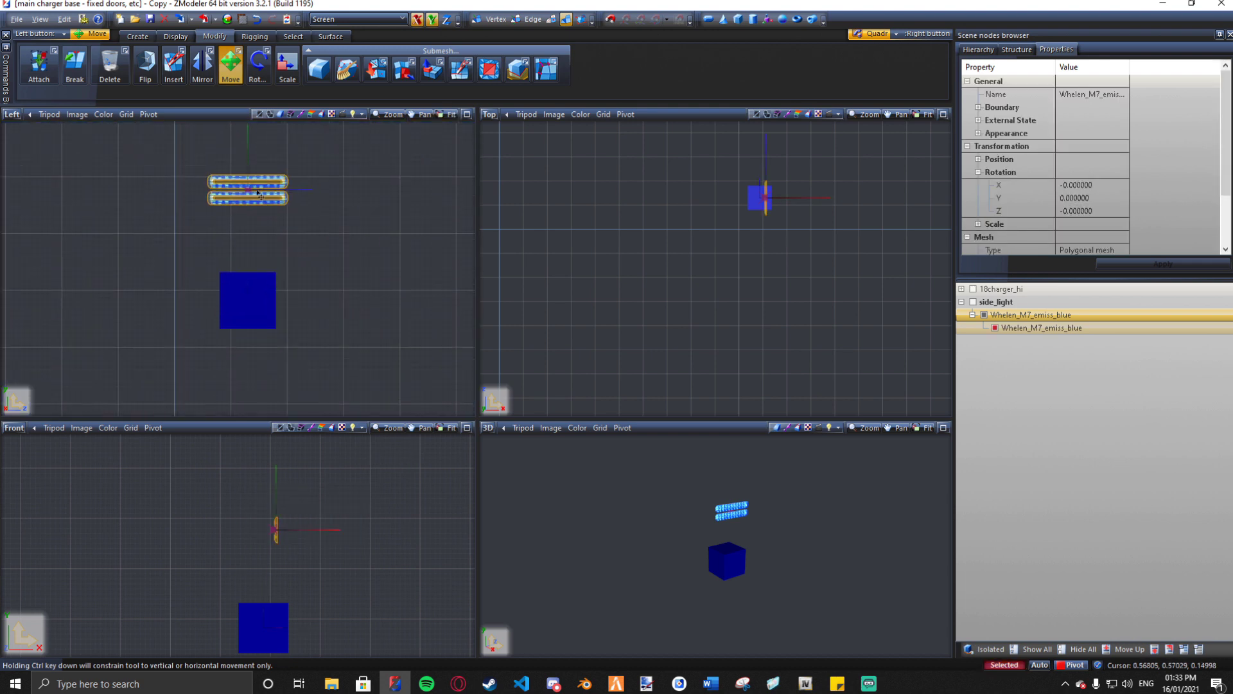
Step: Reset the light's axes to its parent and hide the blue placeholder cube
right_click(306, 237)
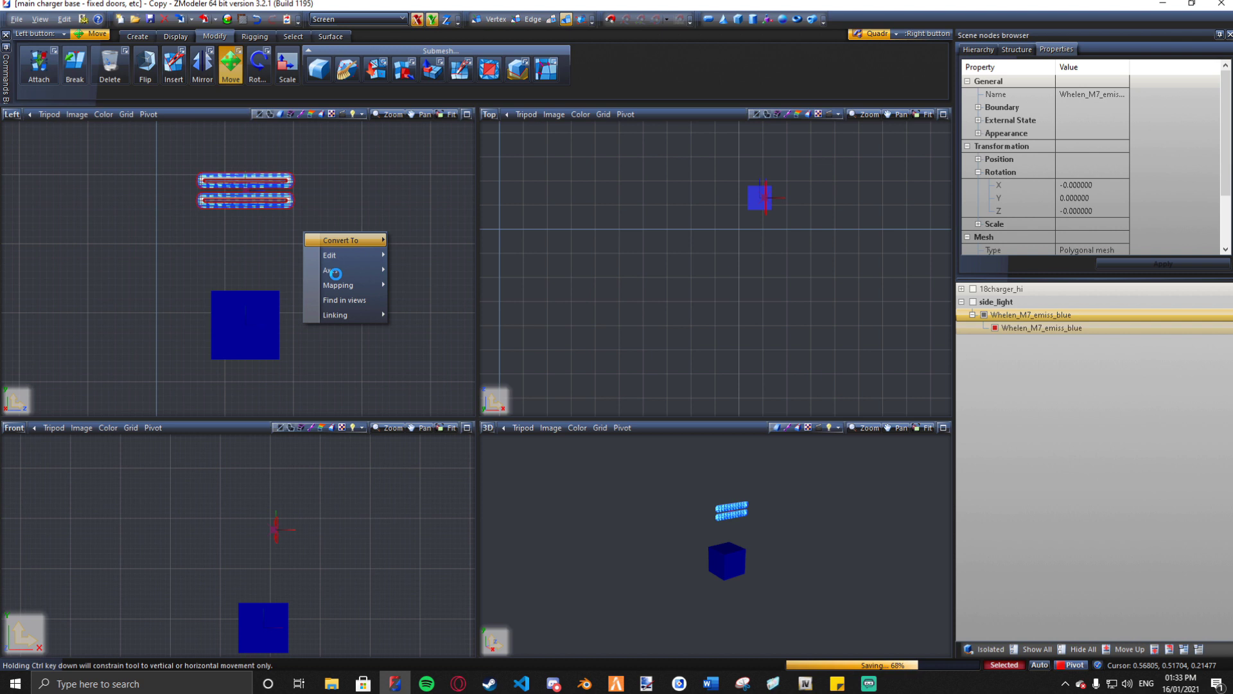
mouse_move(336, 278)
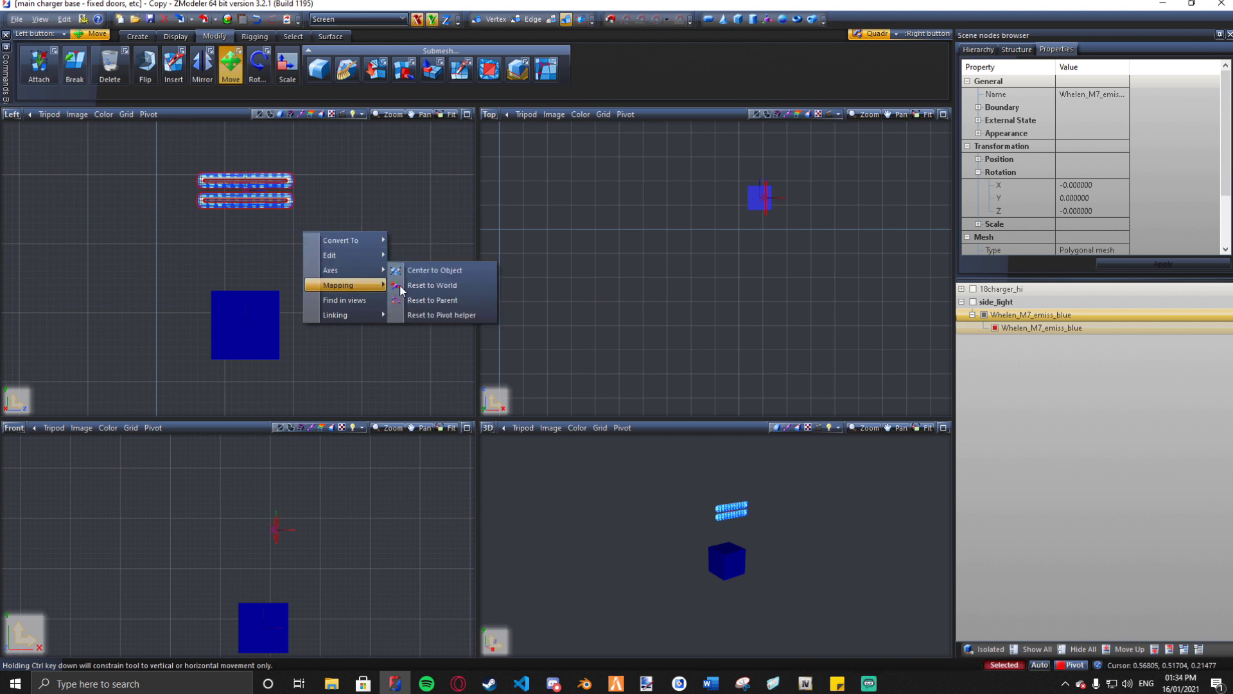
left_click(427, 300)
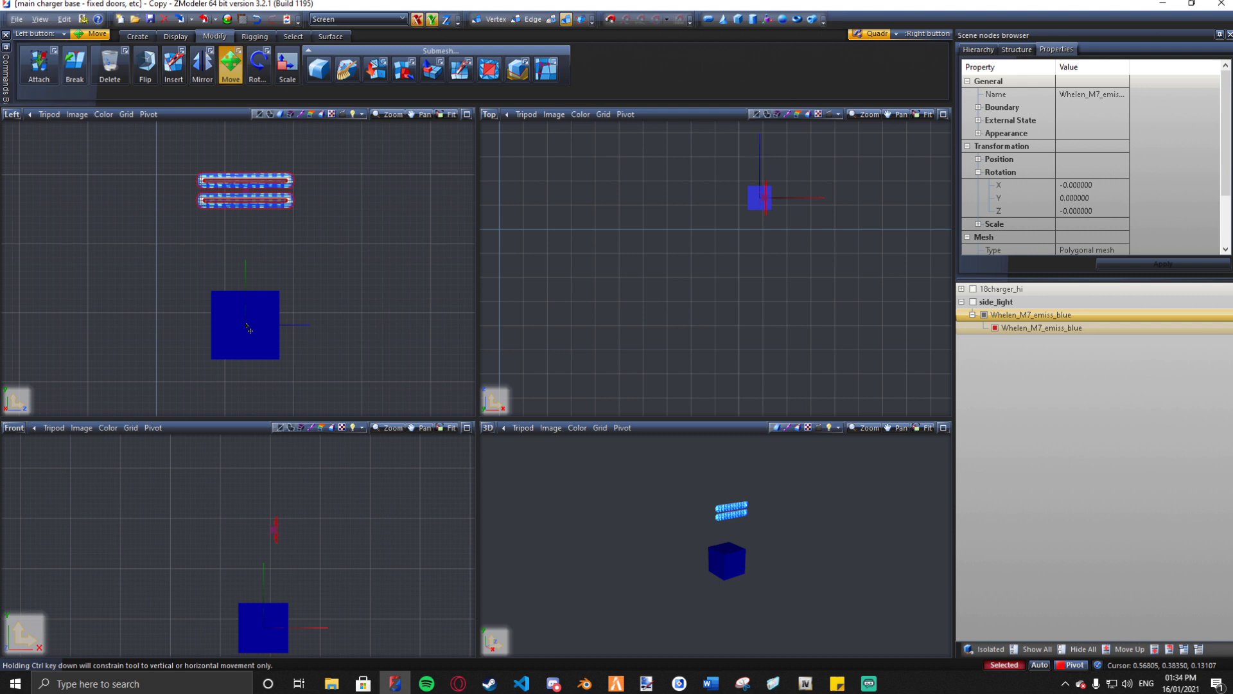
left_click(290, 644)
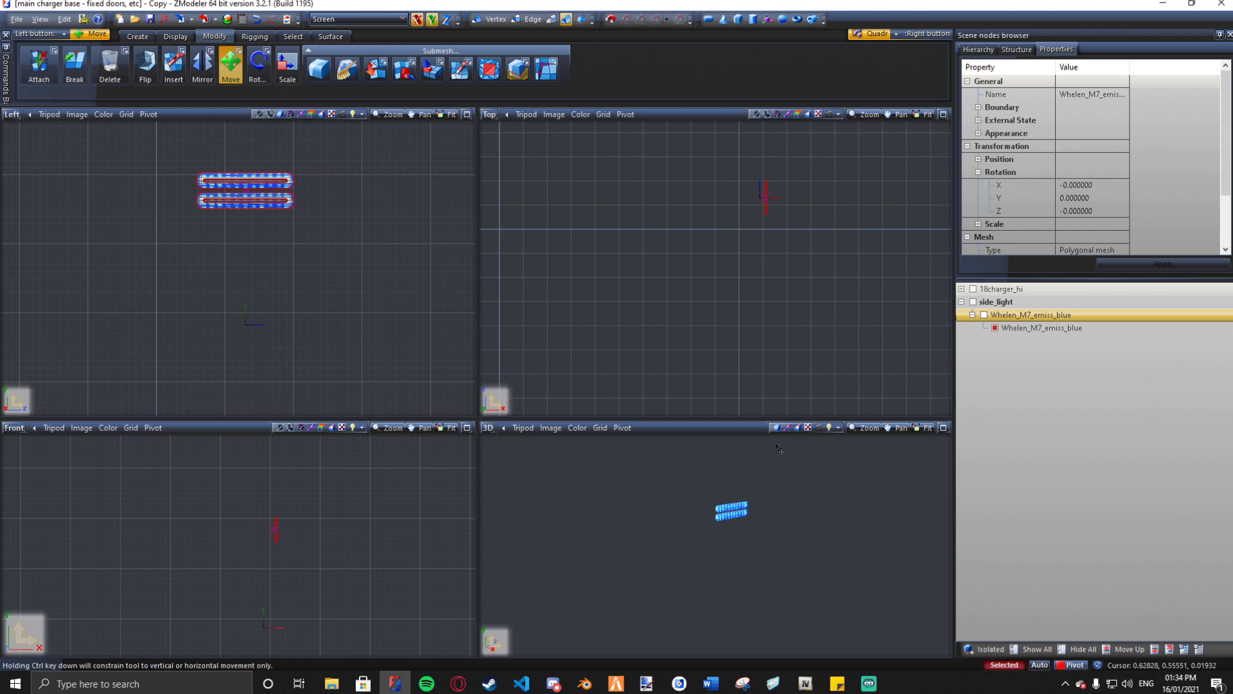
left_click(973, 289)
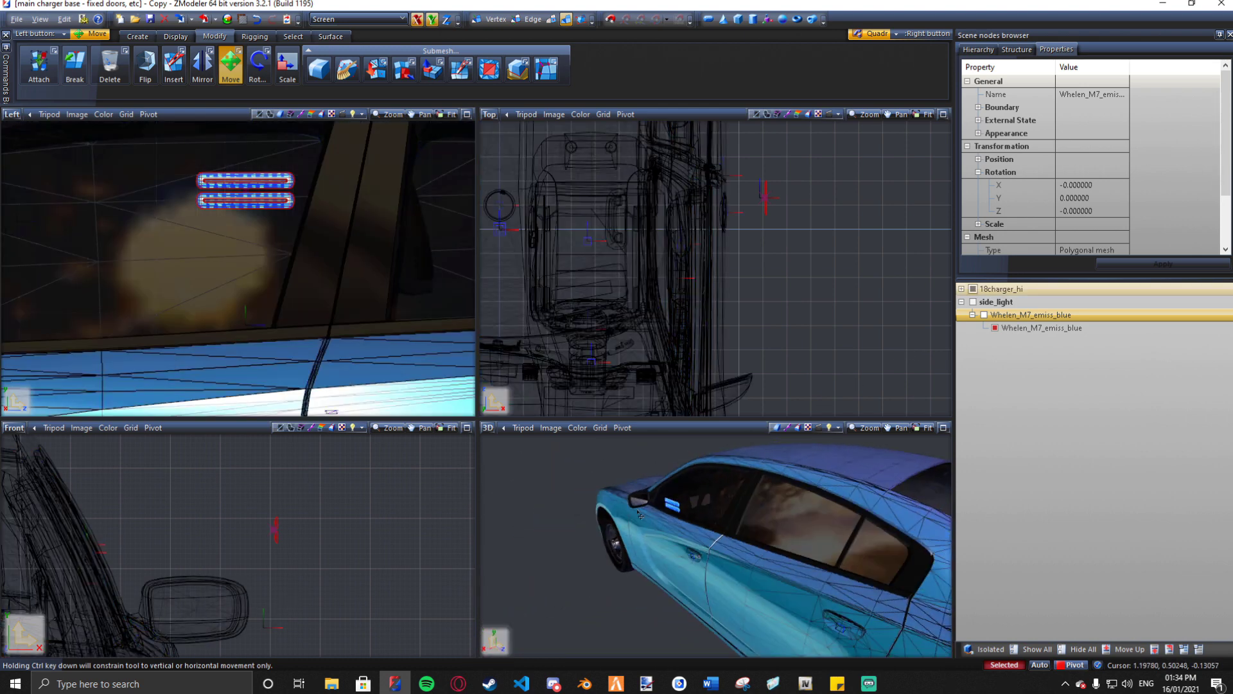
middle_click_drag(640, 515, 680, 574)
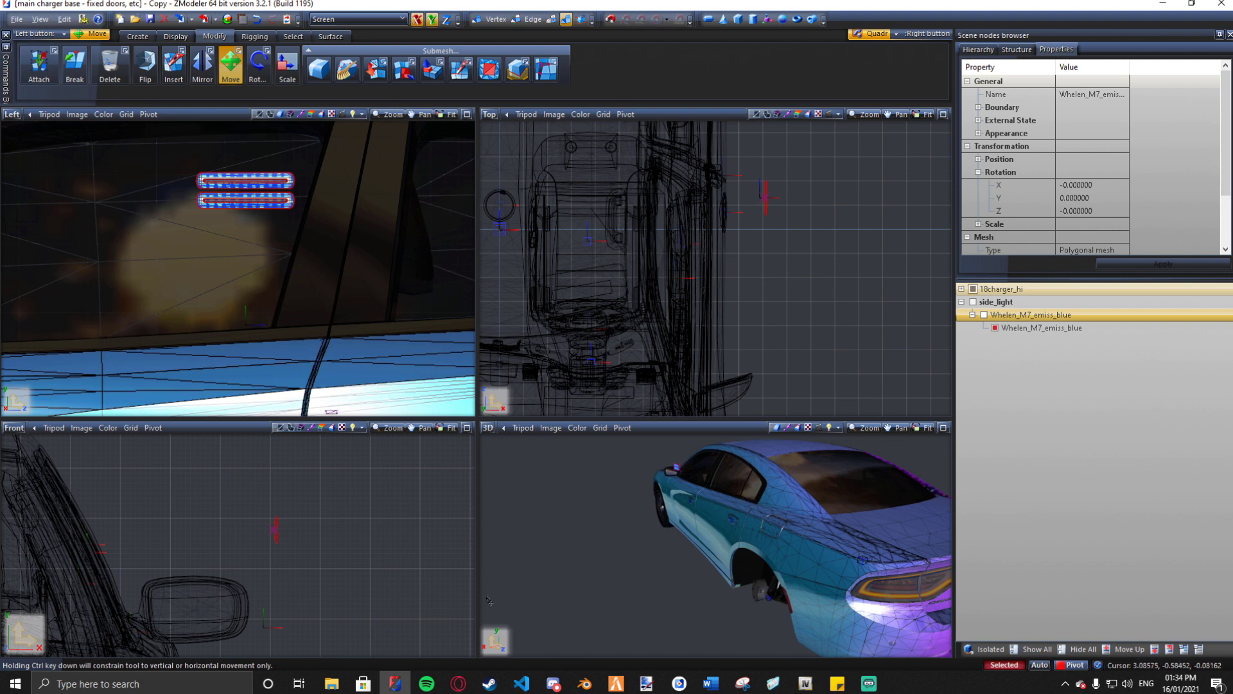
middle_click_drag(577, 535, 565, 507)
scroll(576, 488, "up", 4)
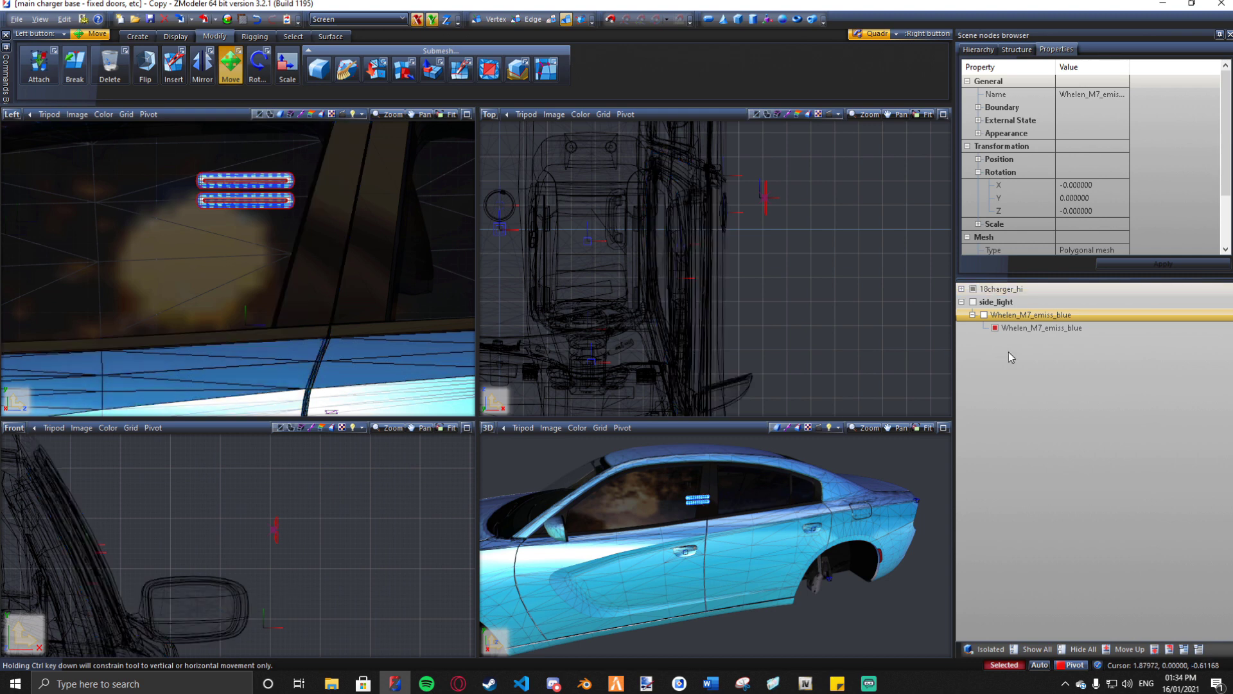
left_click(973, 288)
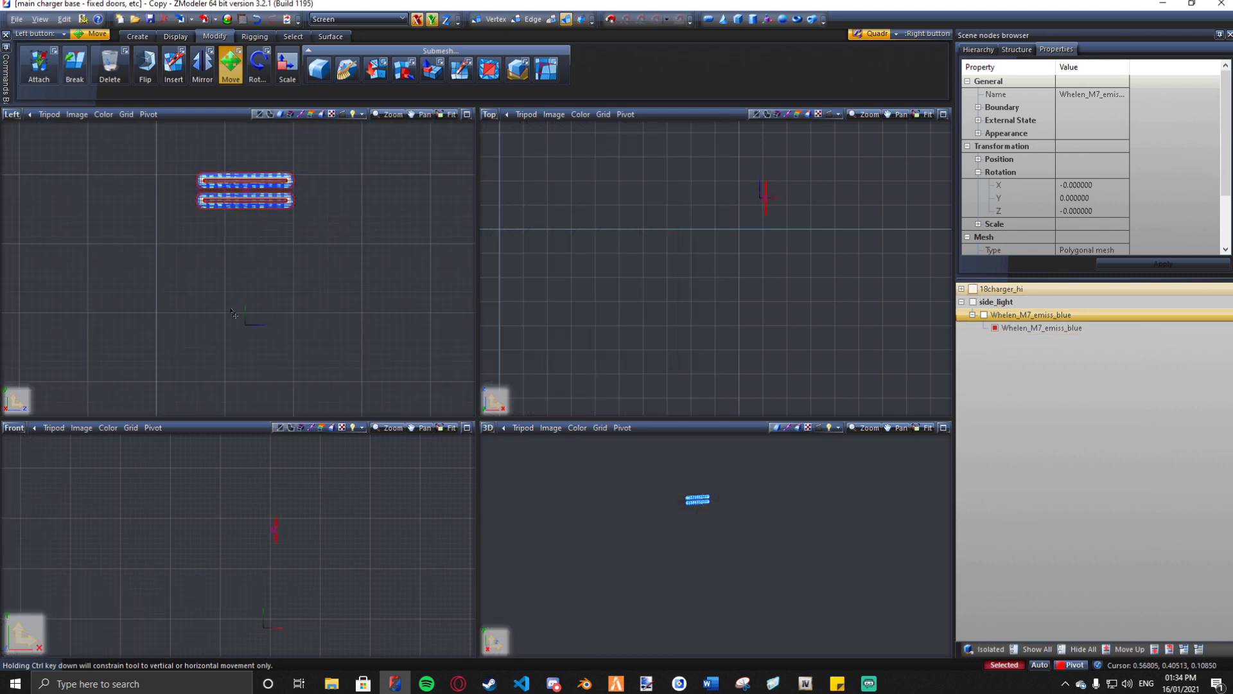
Step: Enter 0.01 for Scale X, Y and Z of Whelen_M7_emiss_blue in Properties
left_click(979, 224)
scroll(1060, 206, "down", 1)
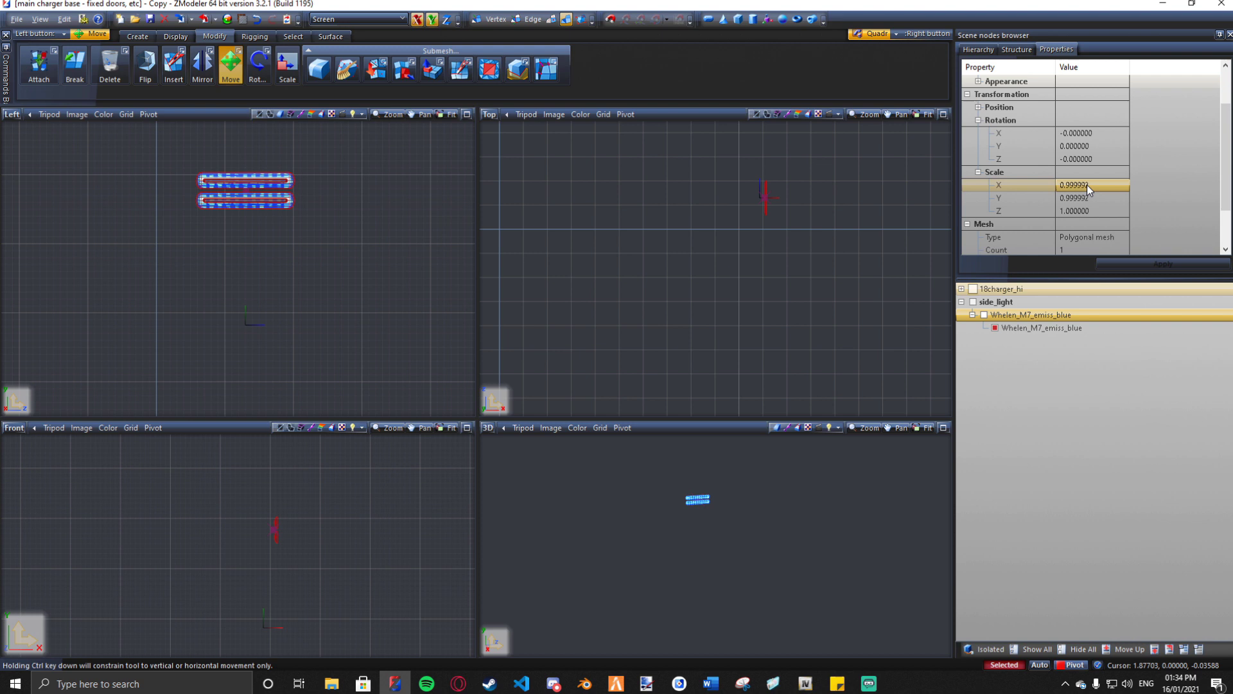
left_click(1084, 184)
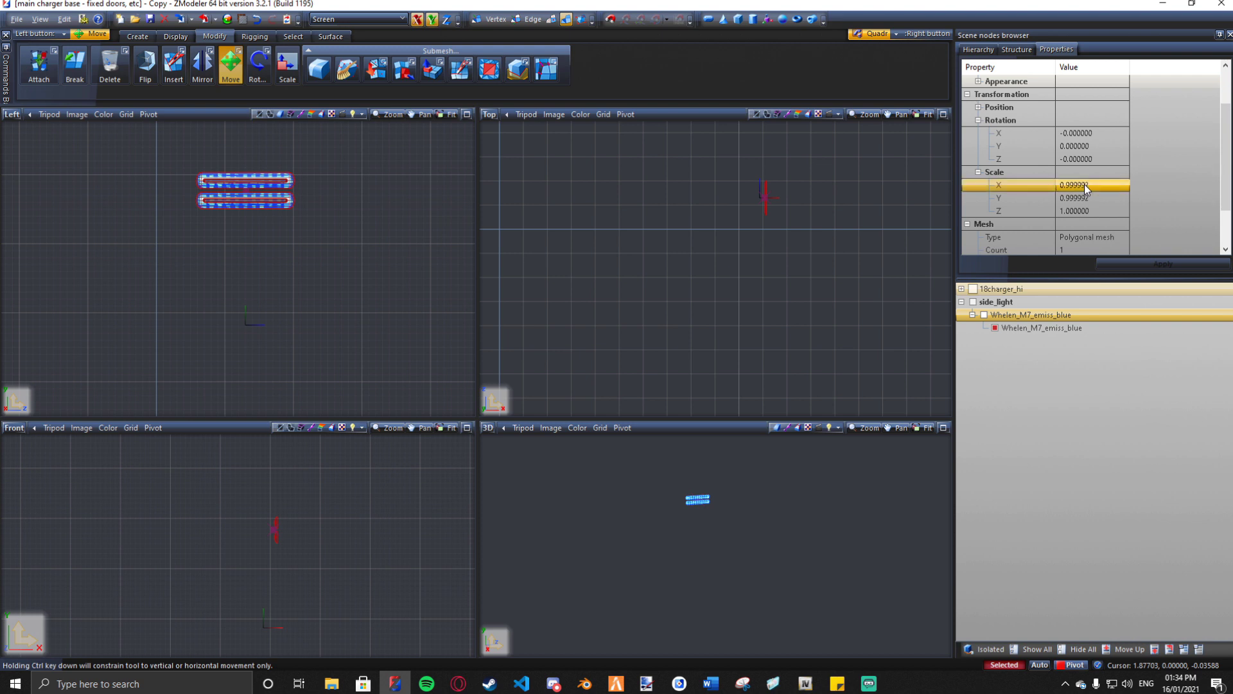
type("0.01")
left_click(1092, 197)
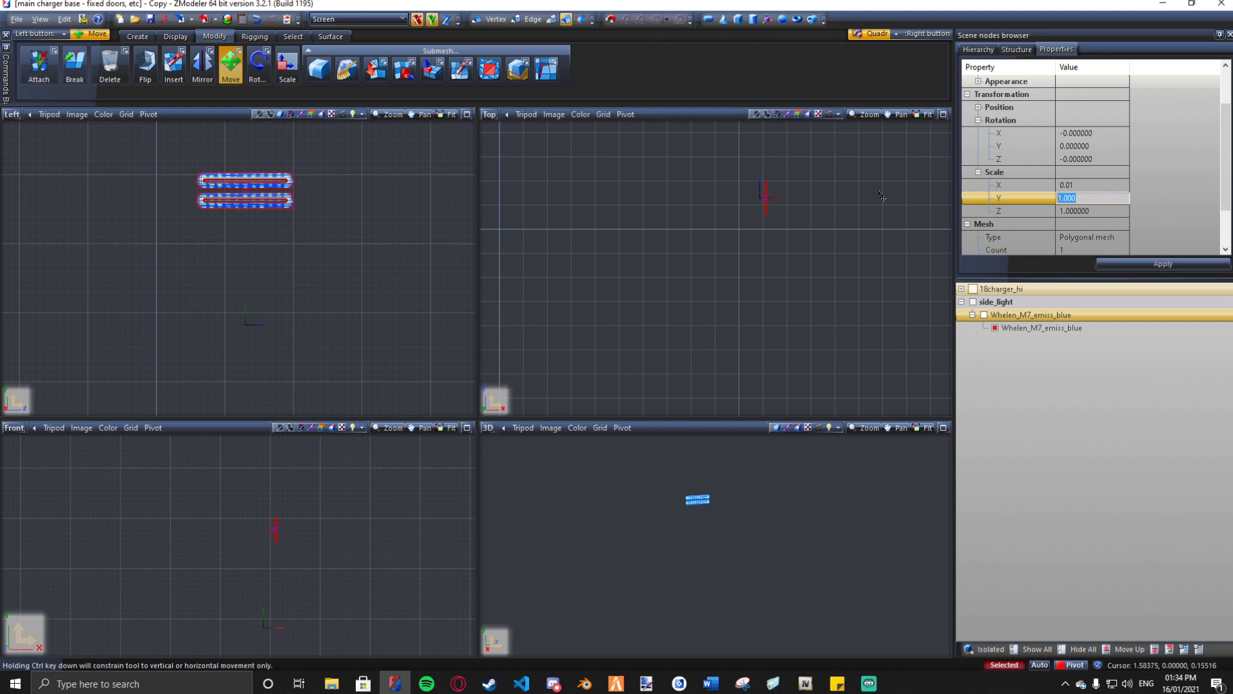
type("0.01")
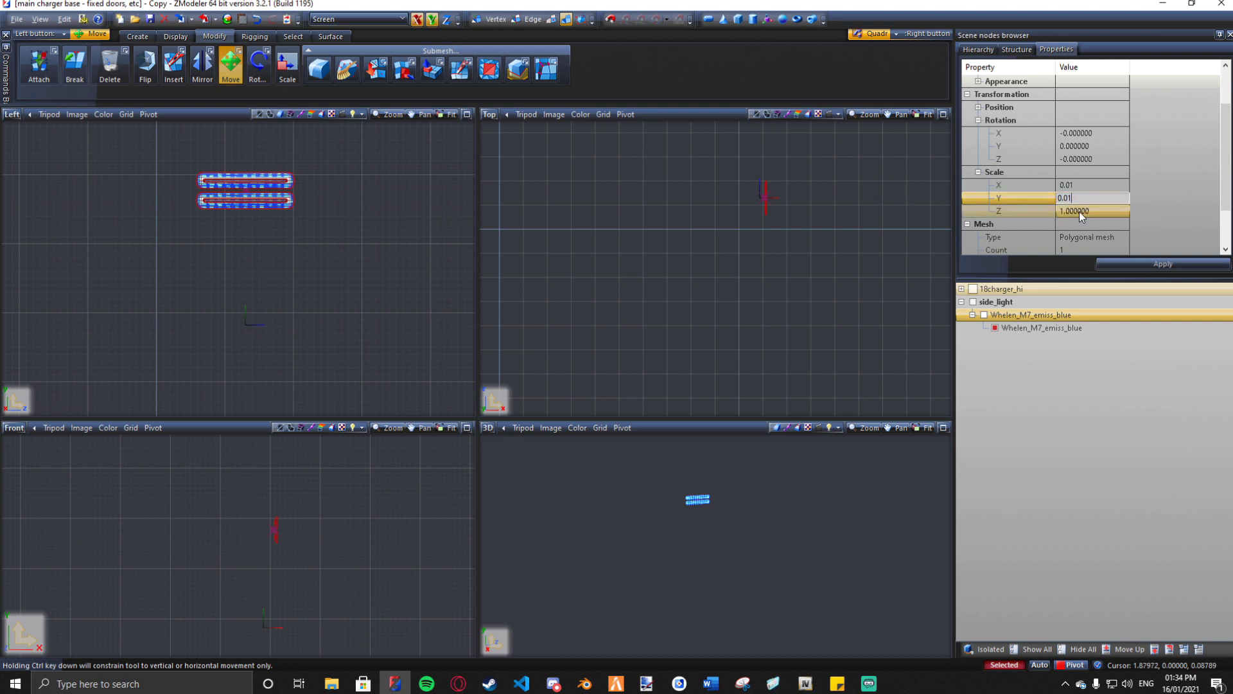
left_click(1092, 211)
type("0")
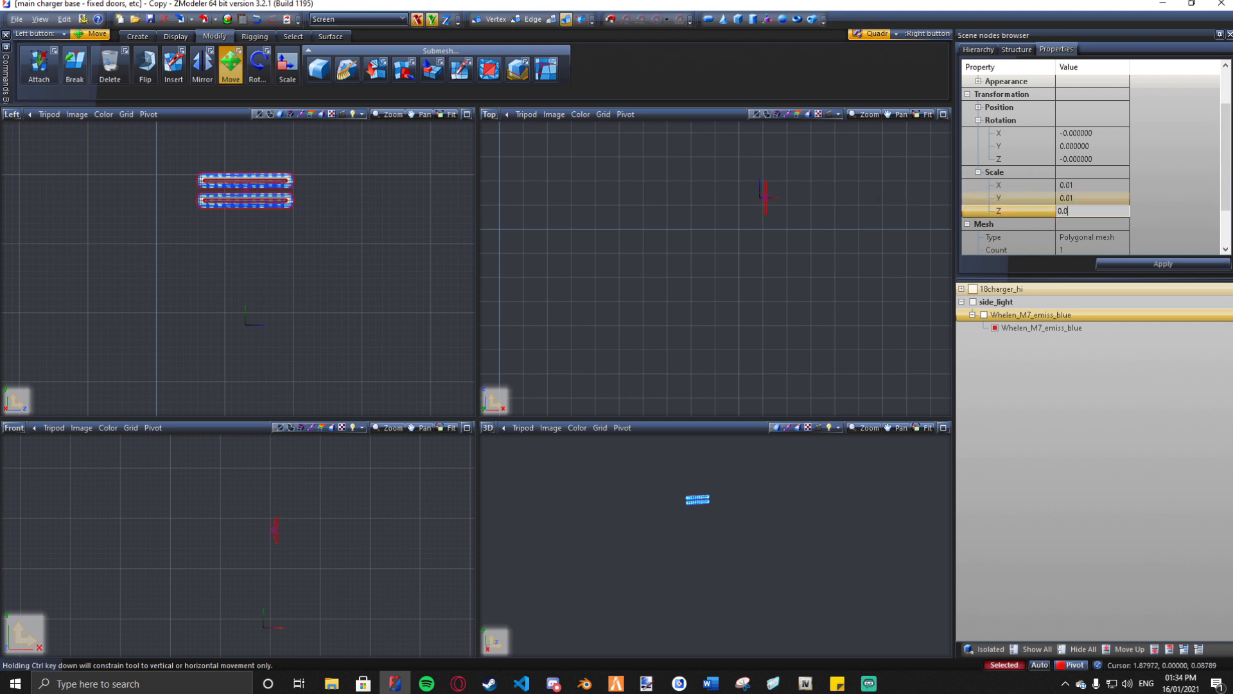
type(".01")
key("Return")
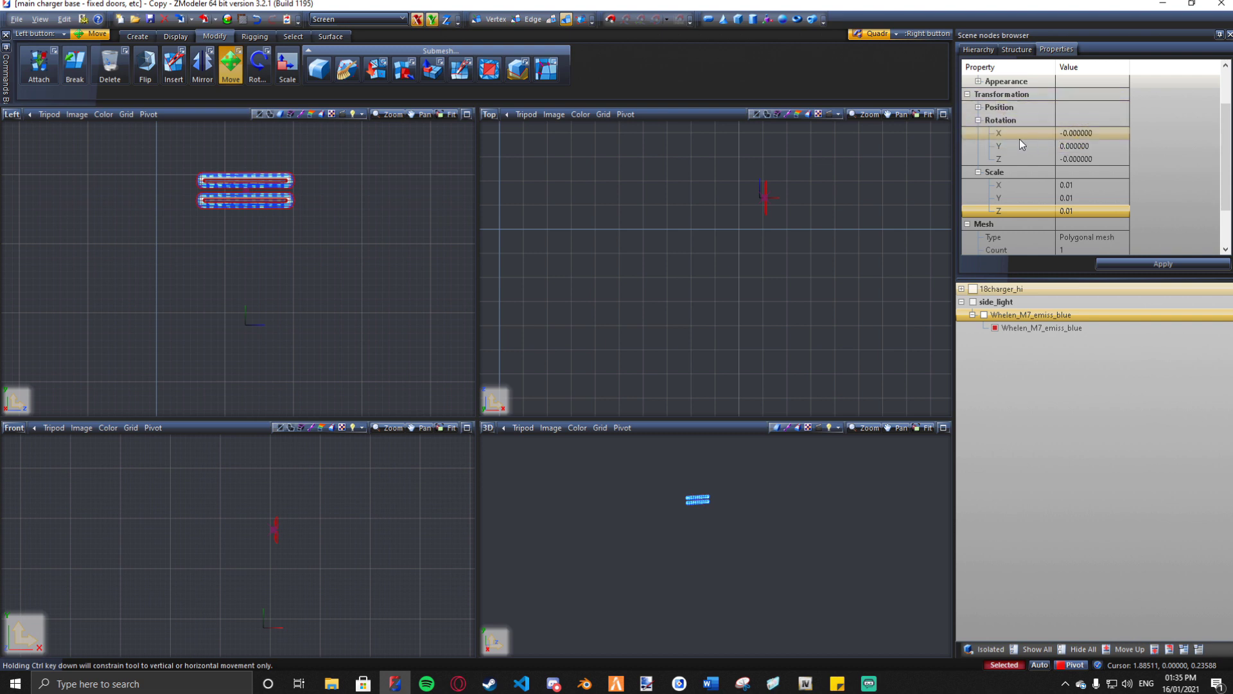
Step: Set Rotation Y to 90 and apply it along with the 0.01 scale
left_click(1092, 145)
left_click_drag(1096, 145, 1001, 150)
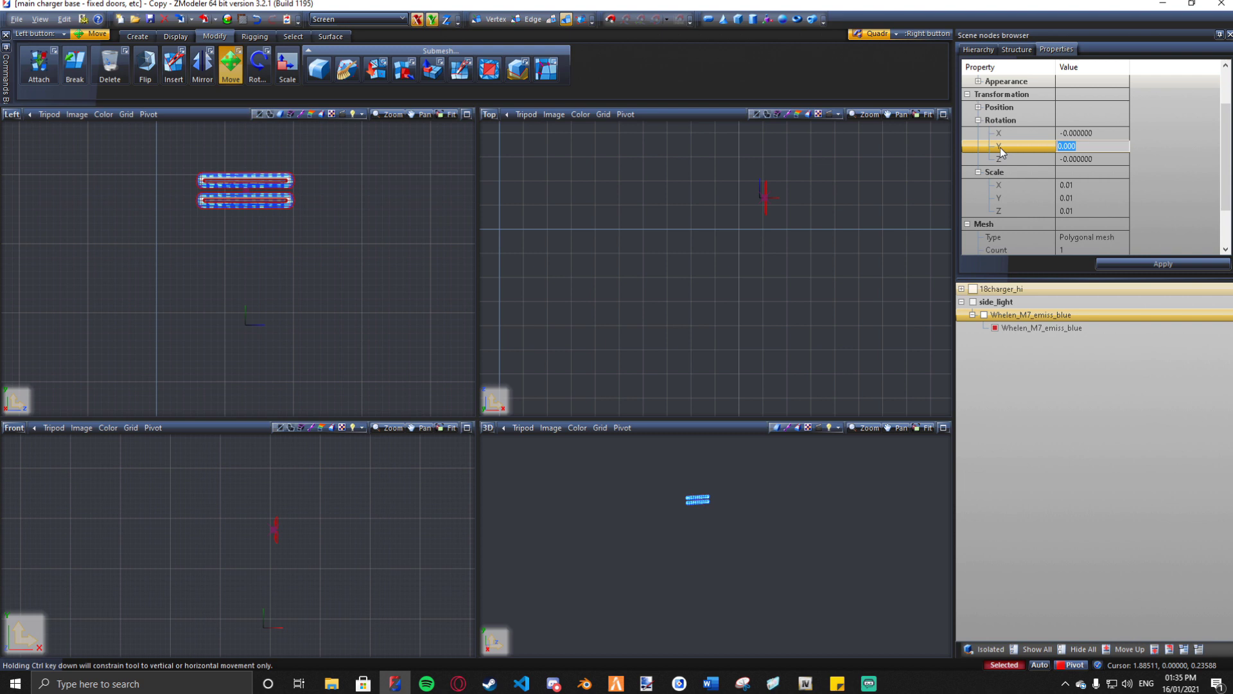
type("90")
key("Return")
key("Return")
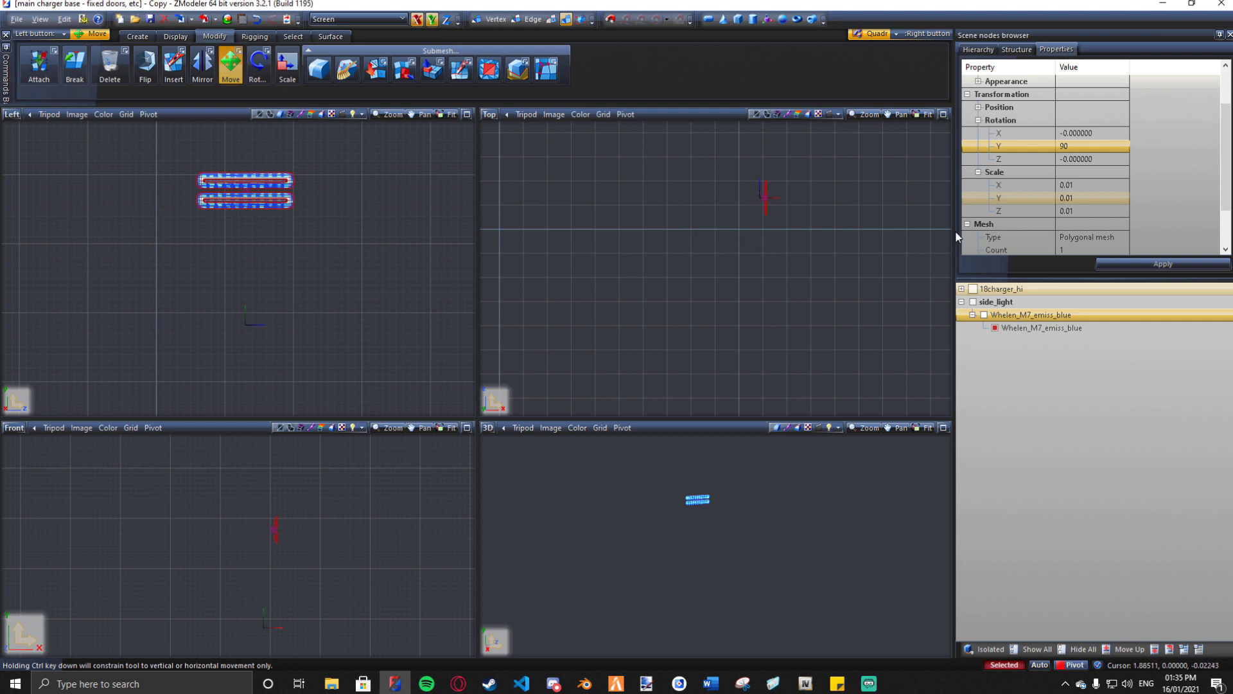
left_click(1138, 261)
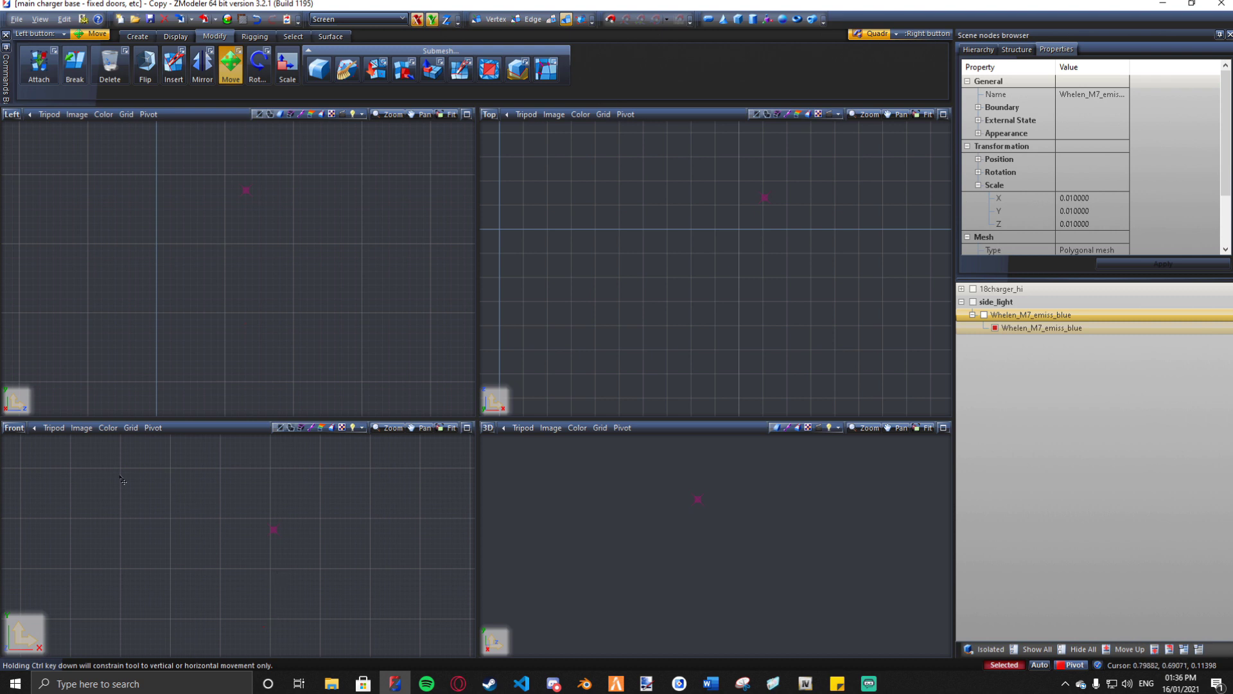
Step: Duplicate the Whelen_M7_emiss_blue light twice so three copies sit under its node
left_click(137, 36)
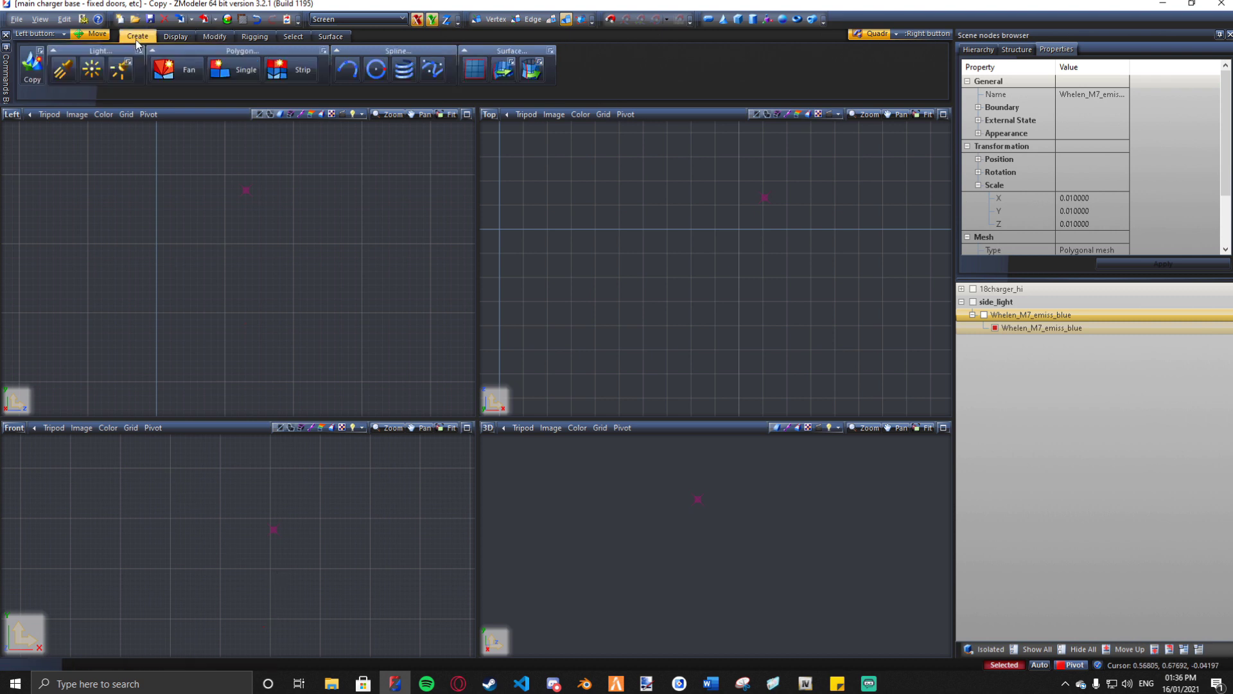
left_click(32, 65)
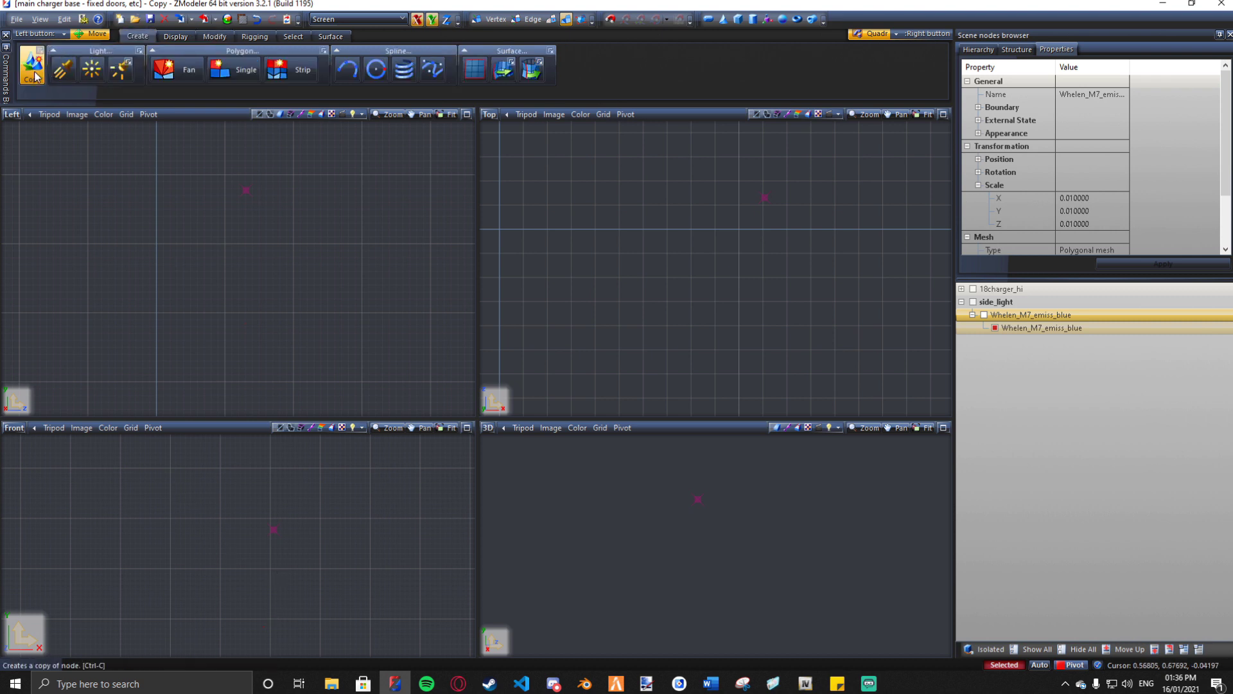
double_click(242, 514)
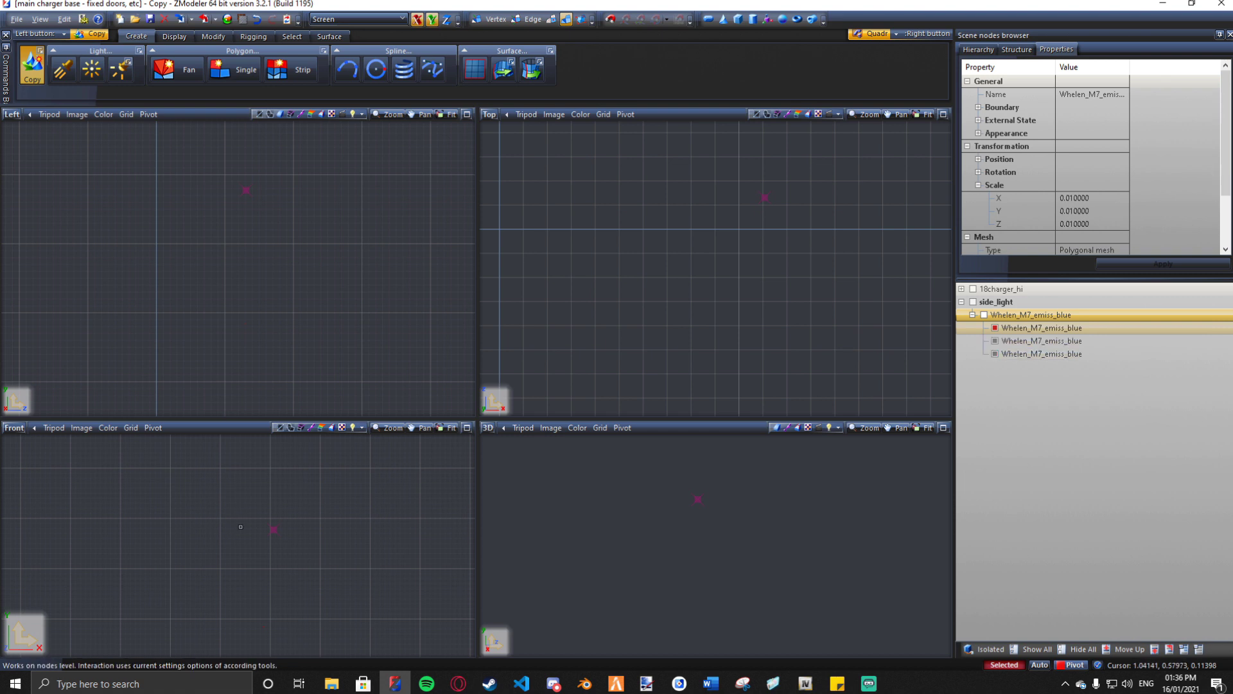
left_click(32, 64)
left_click(176, 36)
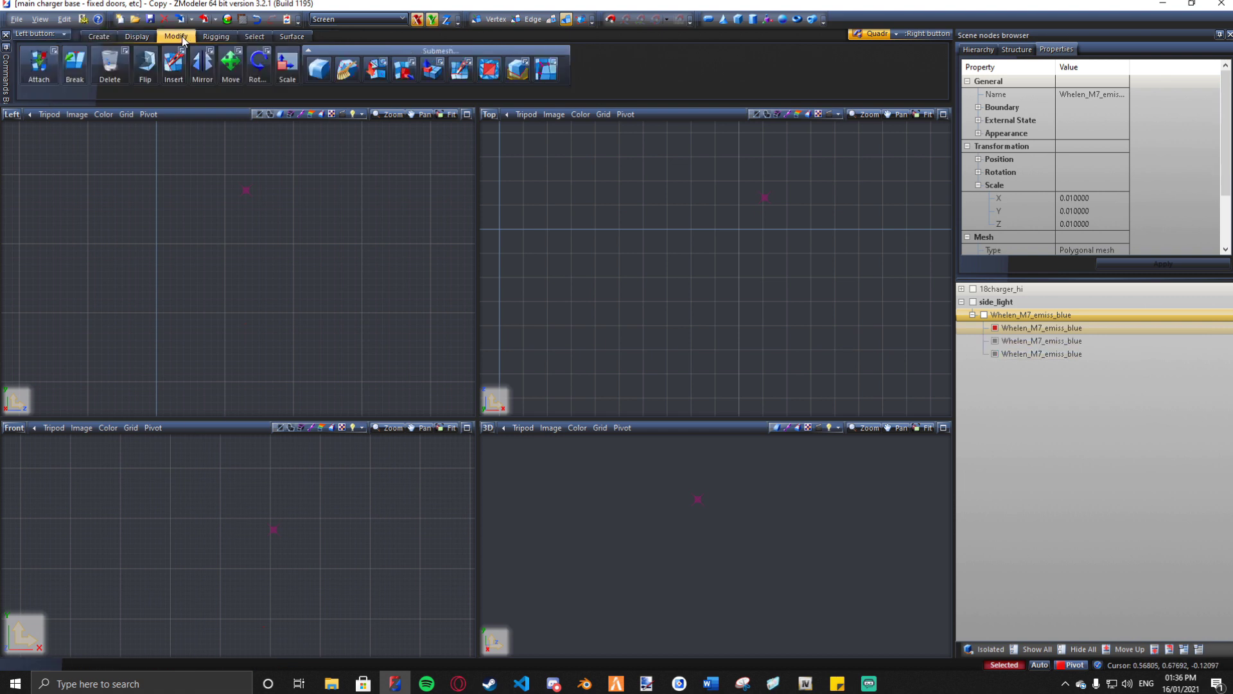
left_click(231, 65)
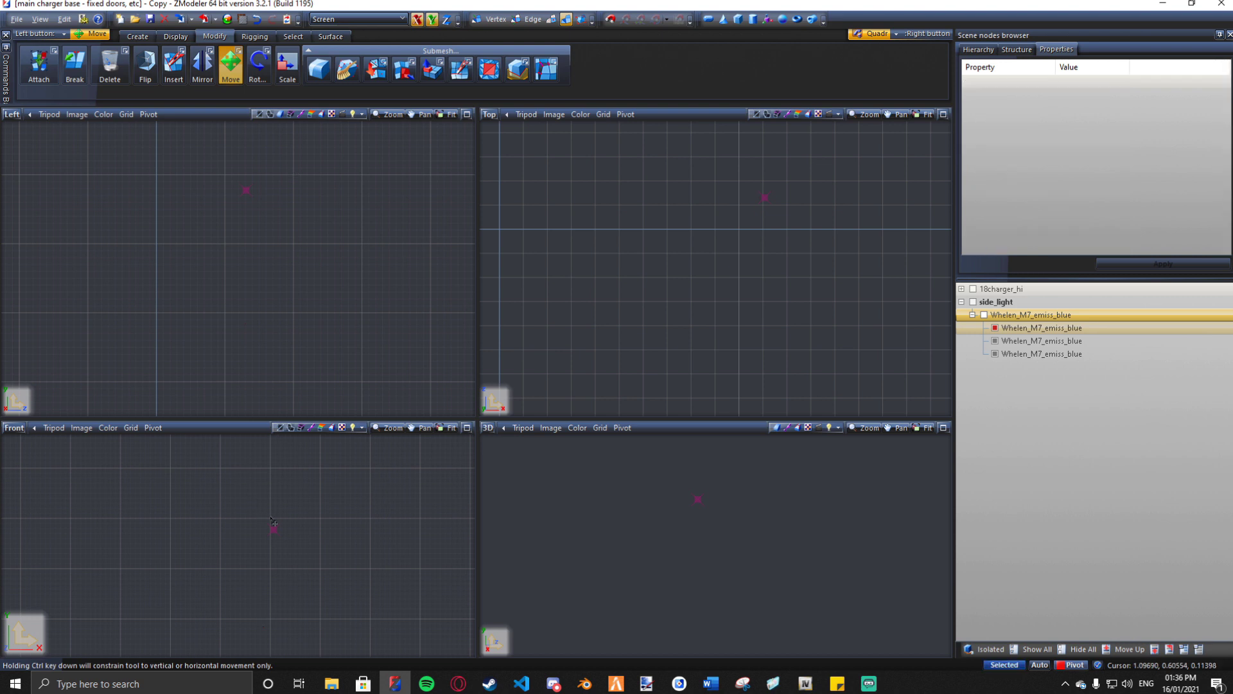
left_click(993, 341)
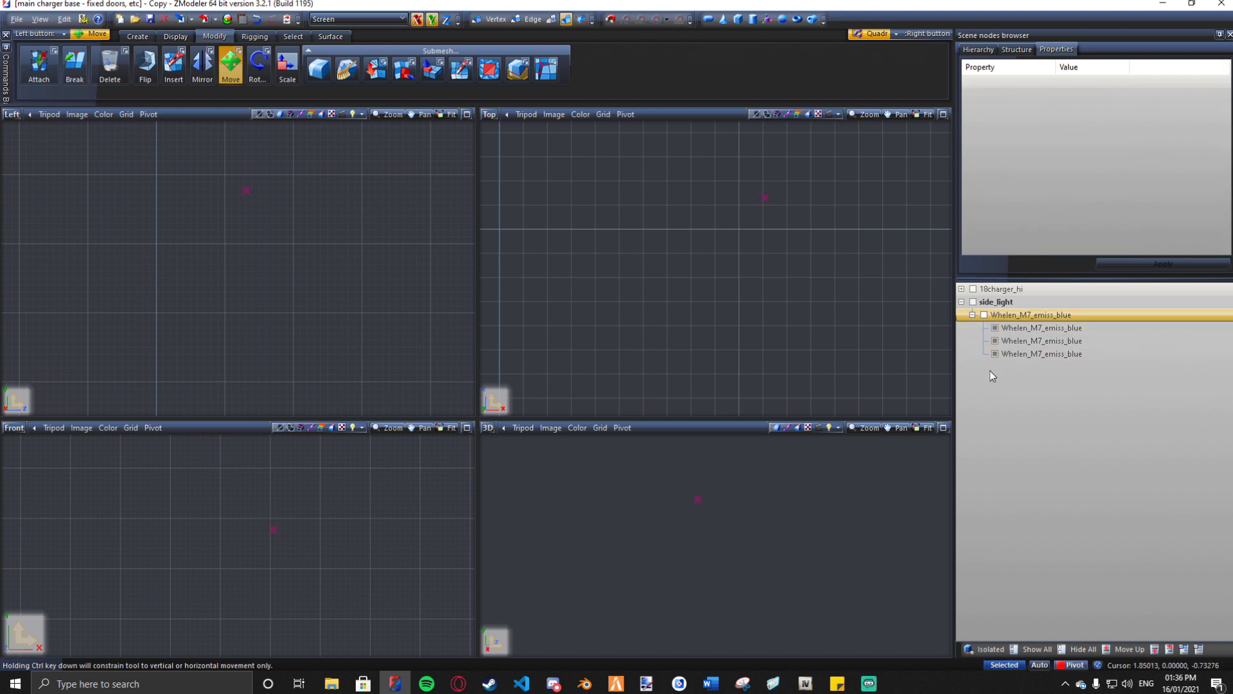
left_click(995, 328)
Step: Turn the Whelen_M7_emiss_blue group under side_light into a compound and select its default state
left_click(984, 315)
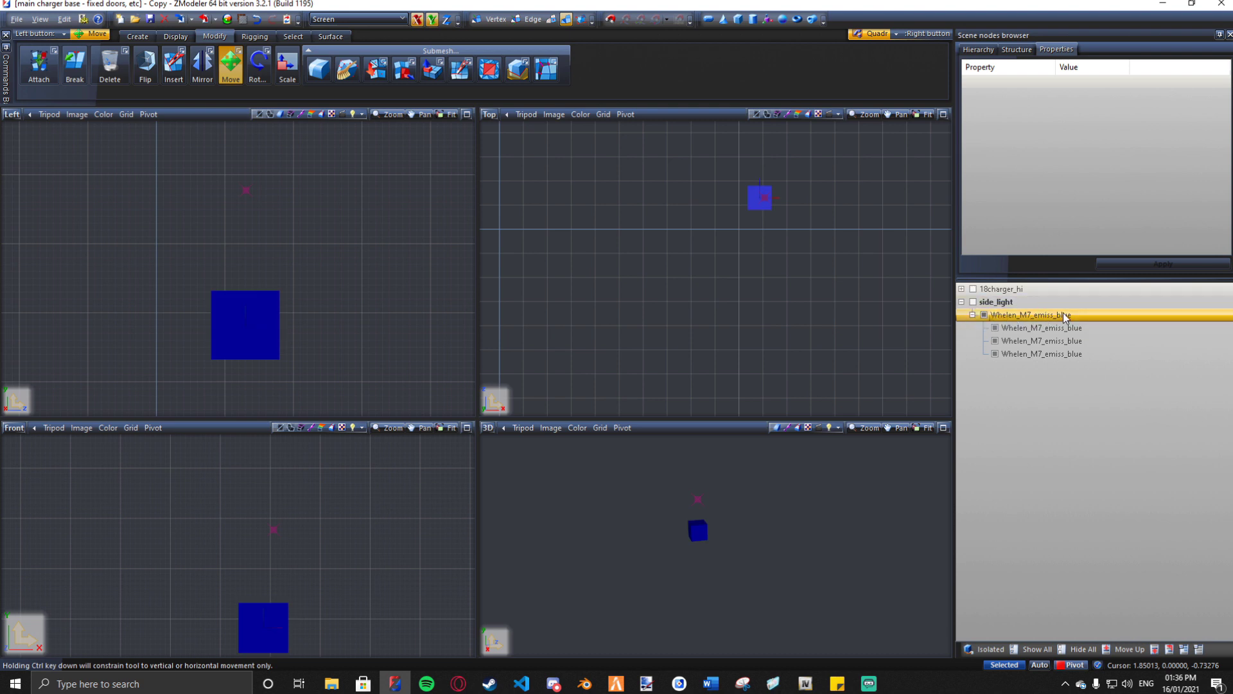
left_click(1023, 53)
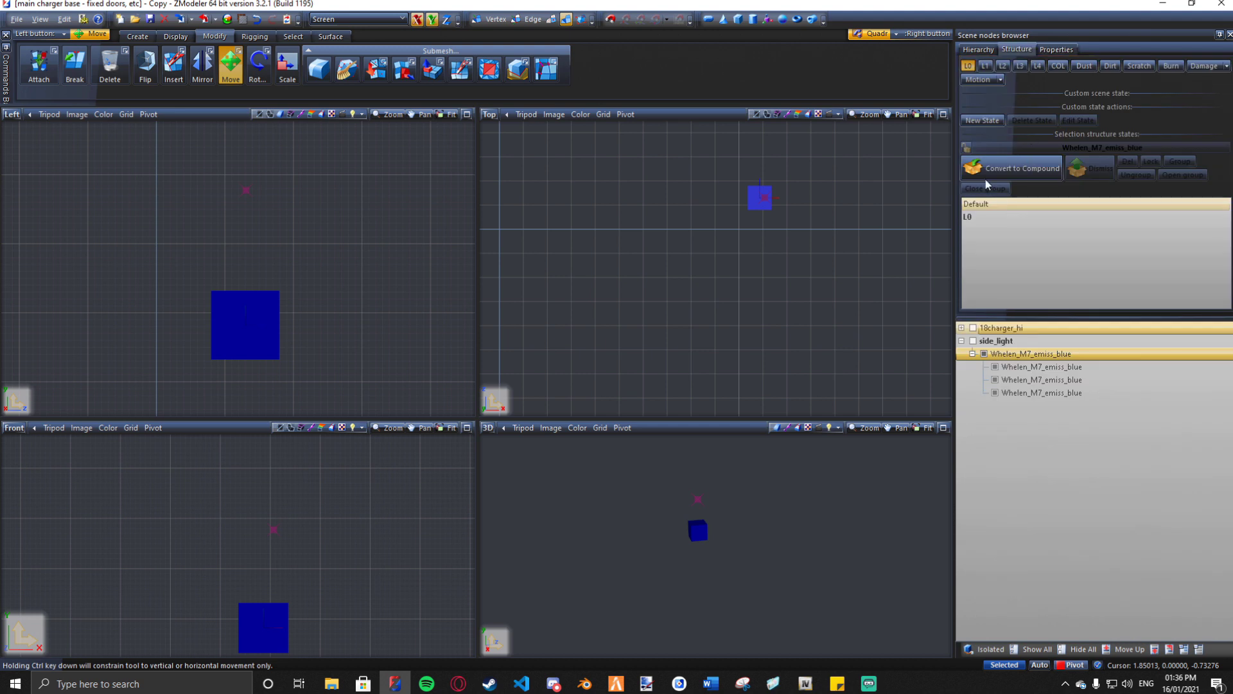
left_click(1004, 285)
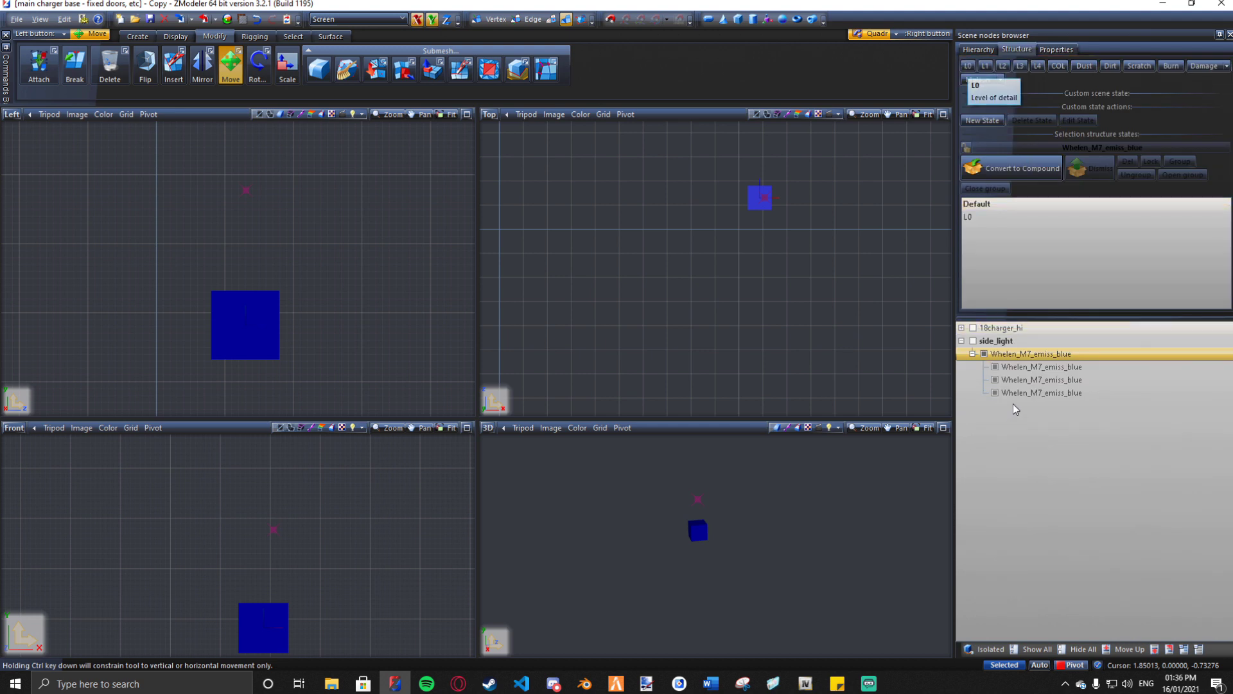
left_click(1014, 355)
left_click(1014, 355)
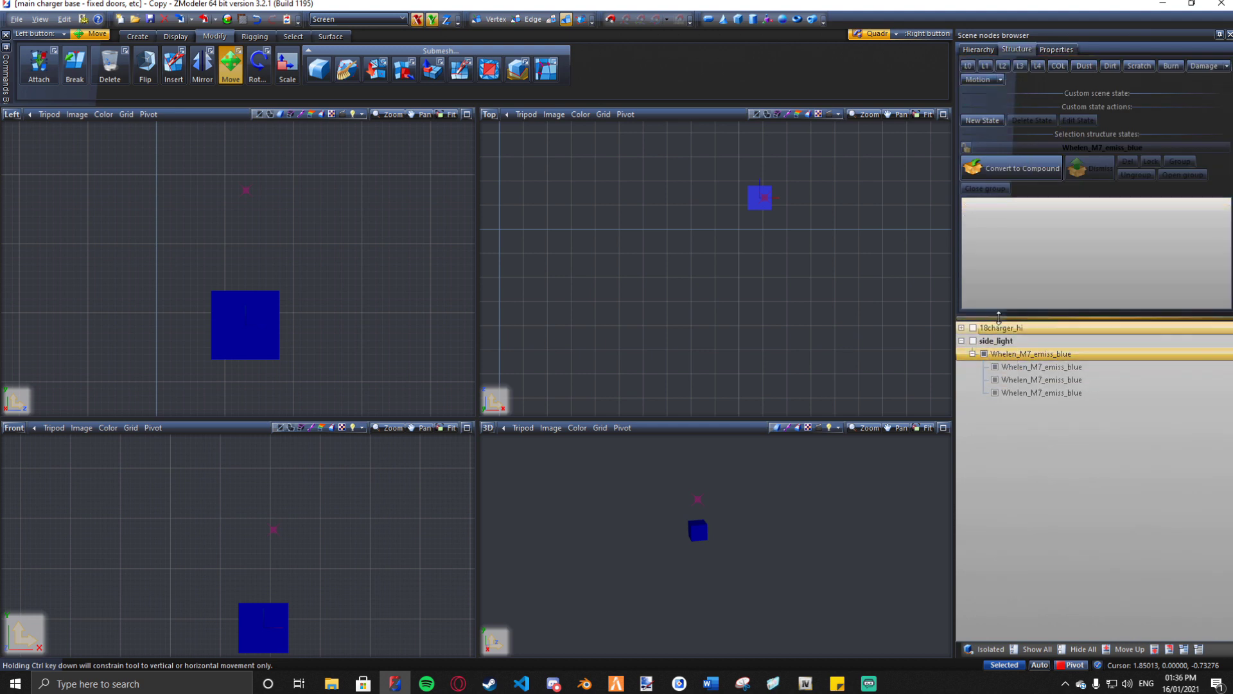
left_click(979, 173)
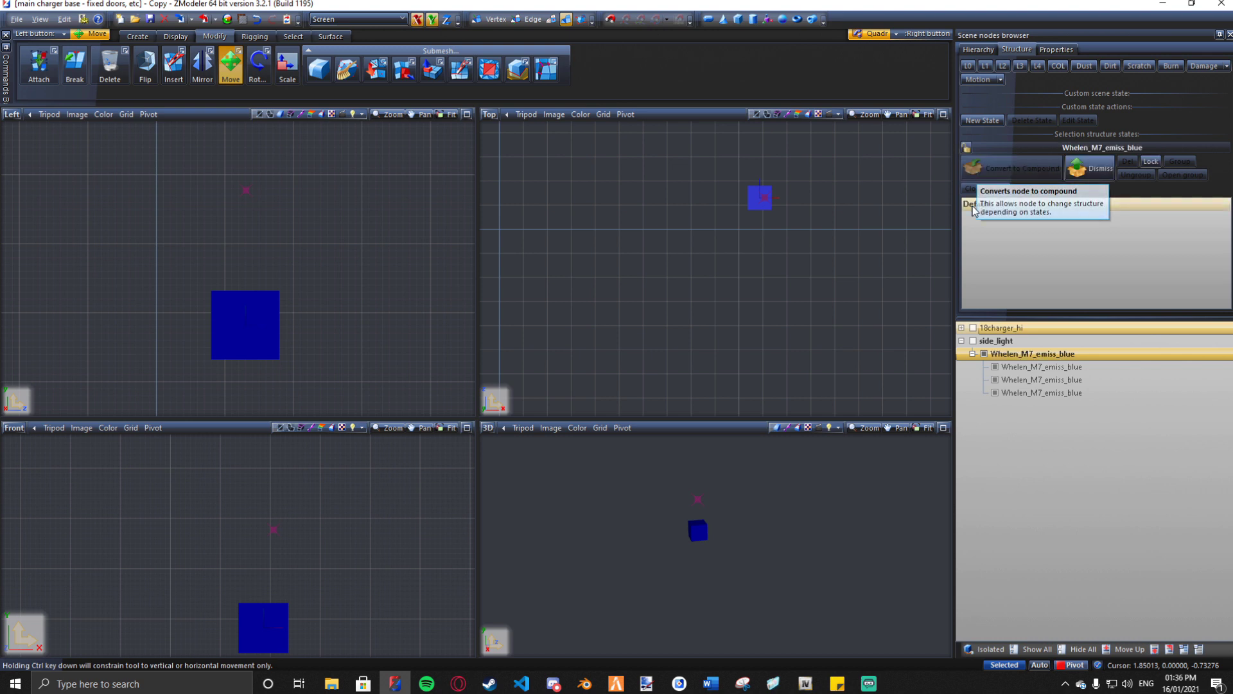
left_click(968, 148)
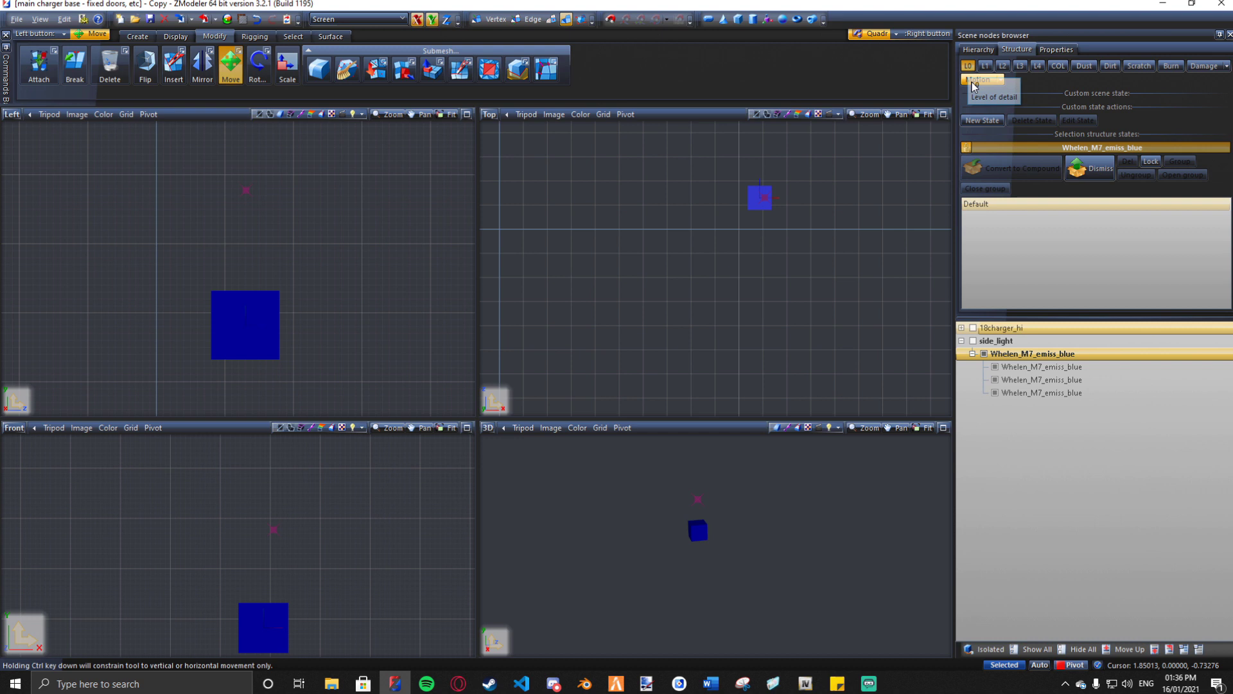
Step: Assign the three Whelen_M7_emiss_blue meshes to detail levels L0, L1 and L2
left_click_drag(1021, 369, 994, 221)
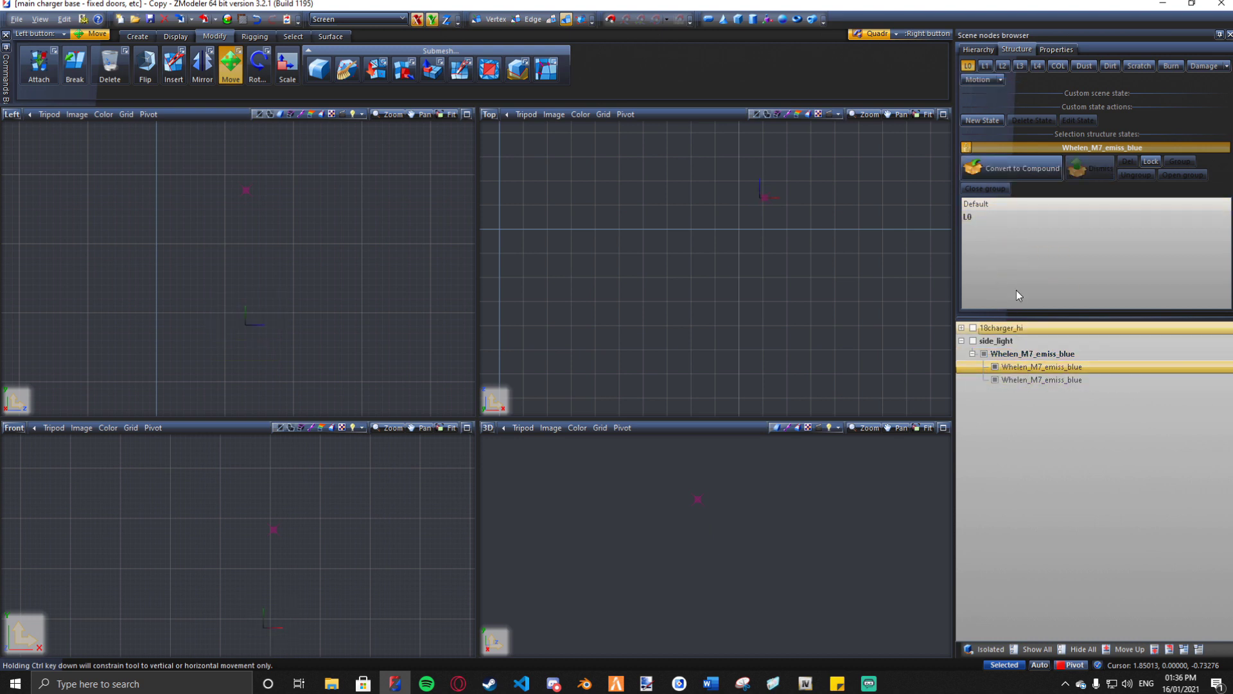
left_click(986, 66)
left_click_drag(1017, 380, 1013, 252)
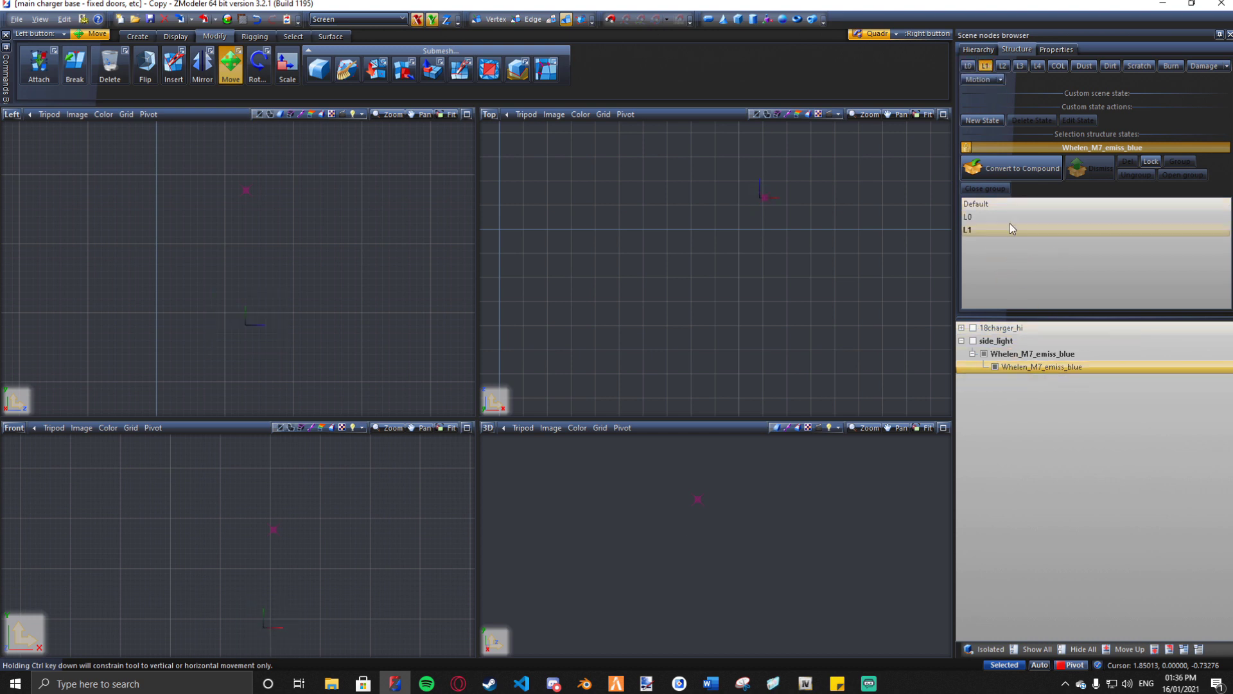
left_click(1003, 65)
left_click_drag(1021, 378, 1018, 294)
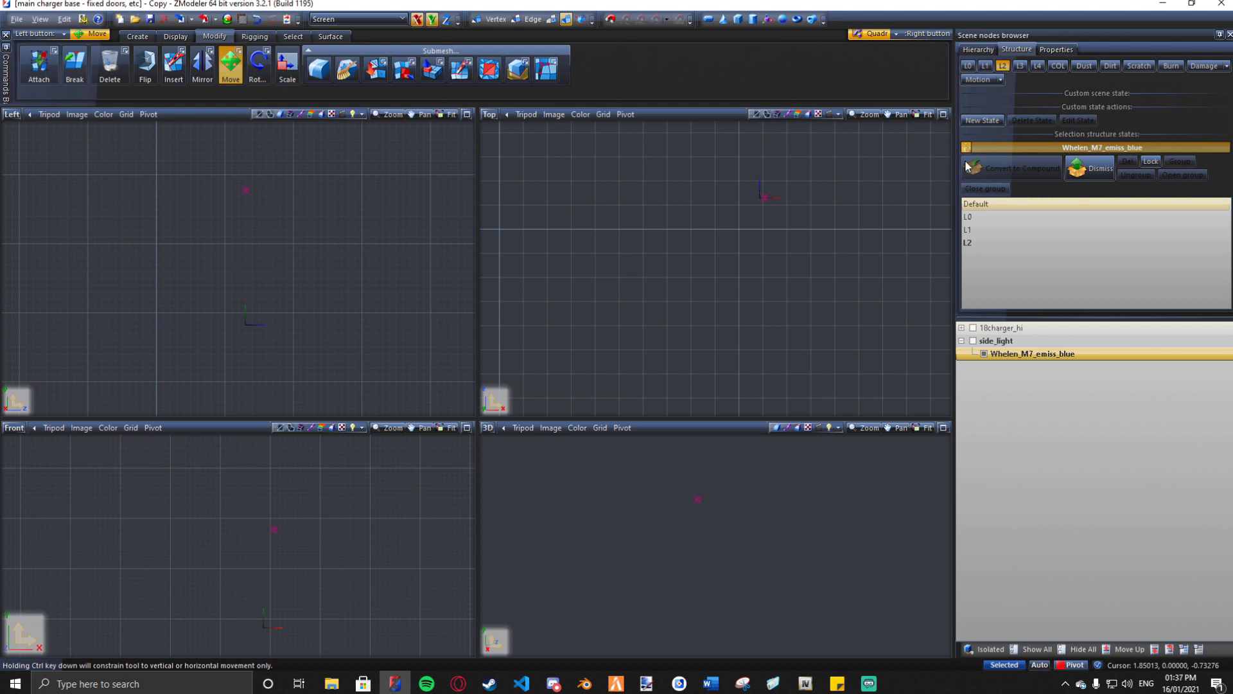
Step: Rename the Whelen_M7_emiss_blue object to siren1 and preview the L2 level
left_click(1009, 253)
left_click(1019, 357)
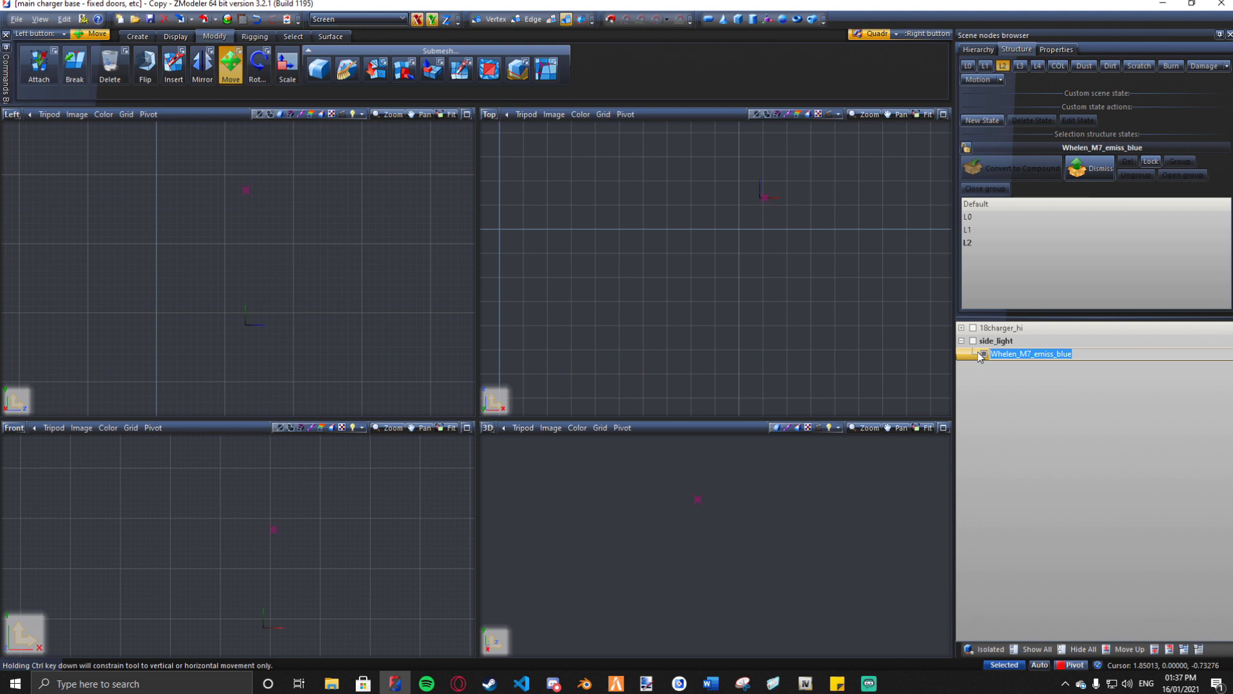
type("siren1")
key("Return")
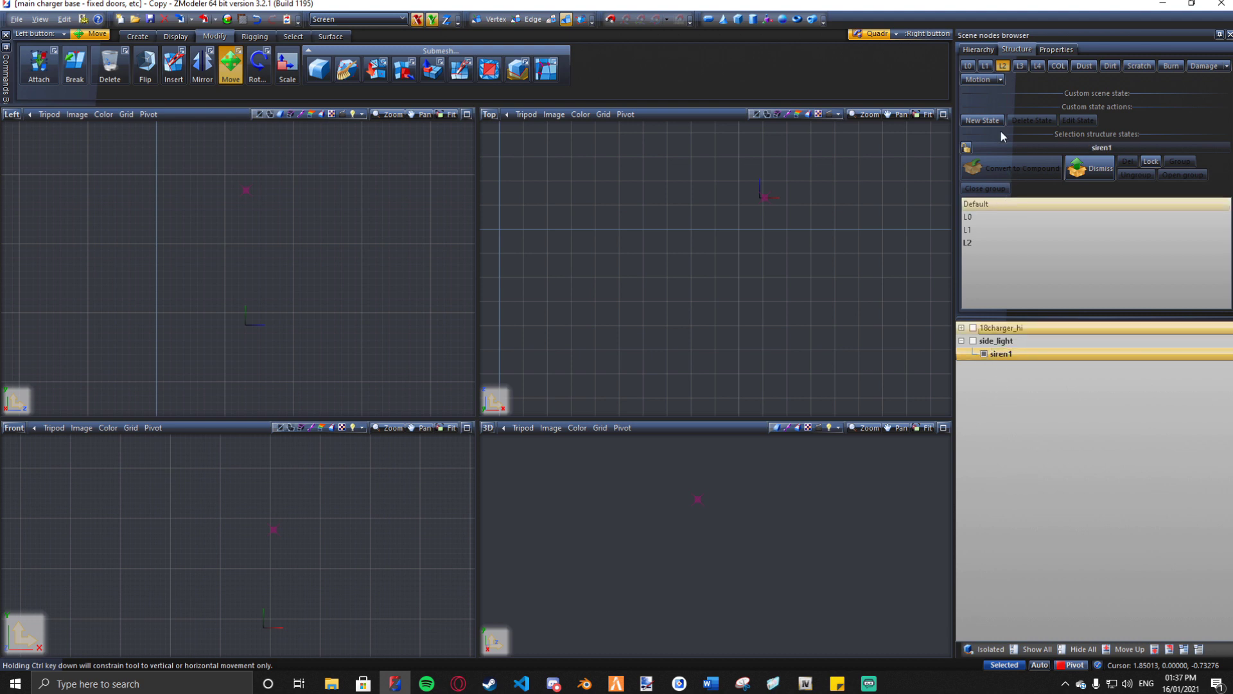
left_click(1002, 66)
Step: Back on L0 with the 3D view maximized, move side_light into the 18charger_hi chassis above windscreen
left_click(967, 66)
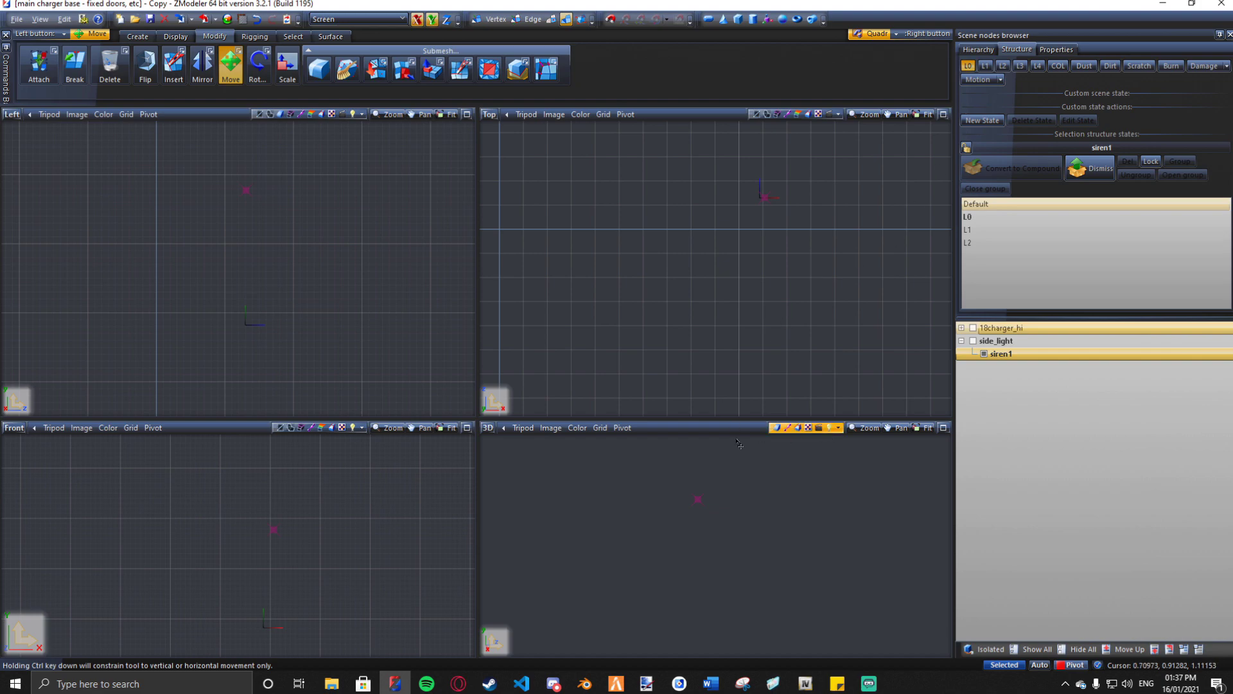
key("alt+w")
middle_click_drag(536, 363, 951, 372, "alt")
left_click(962, 327)
scroll(1019, 499, "down", 10)
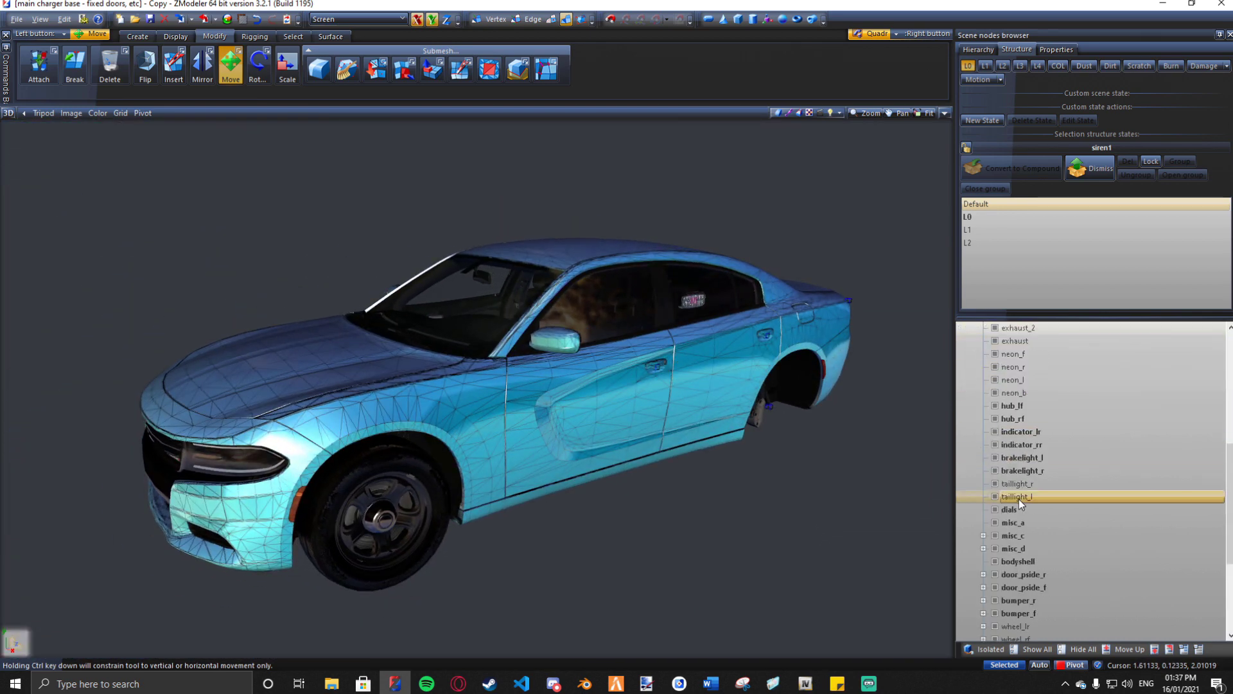
left_click_drag(1010, 611, 1034, 360)
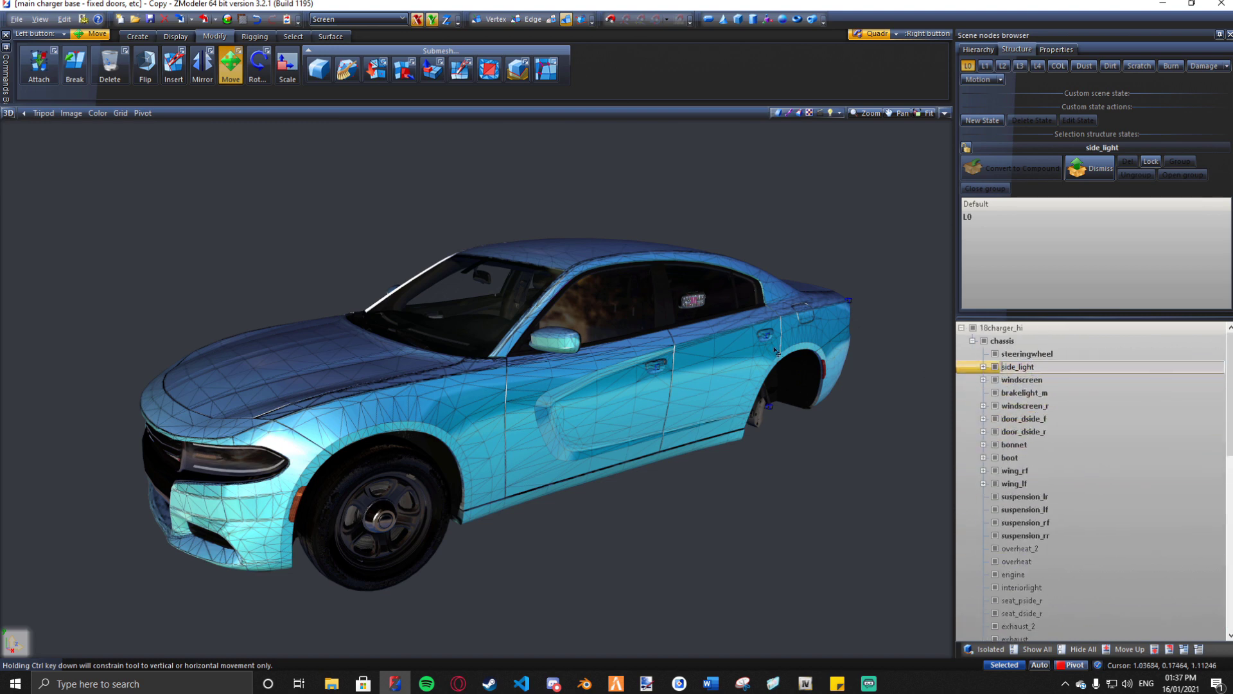
middle_click_drag(777, 353, 807, 352)
Step: Toggle the front door's visibility and orbit around the car to inspect the siren light
left_click(983, 431)
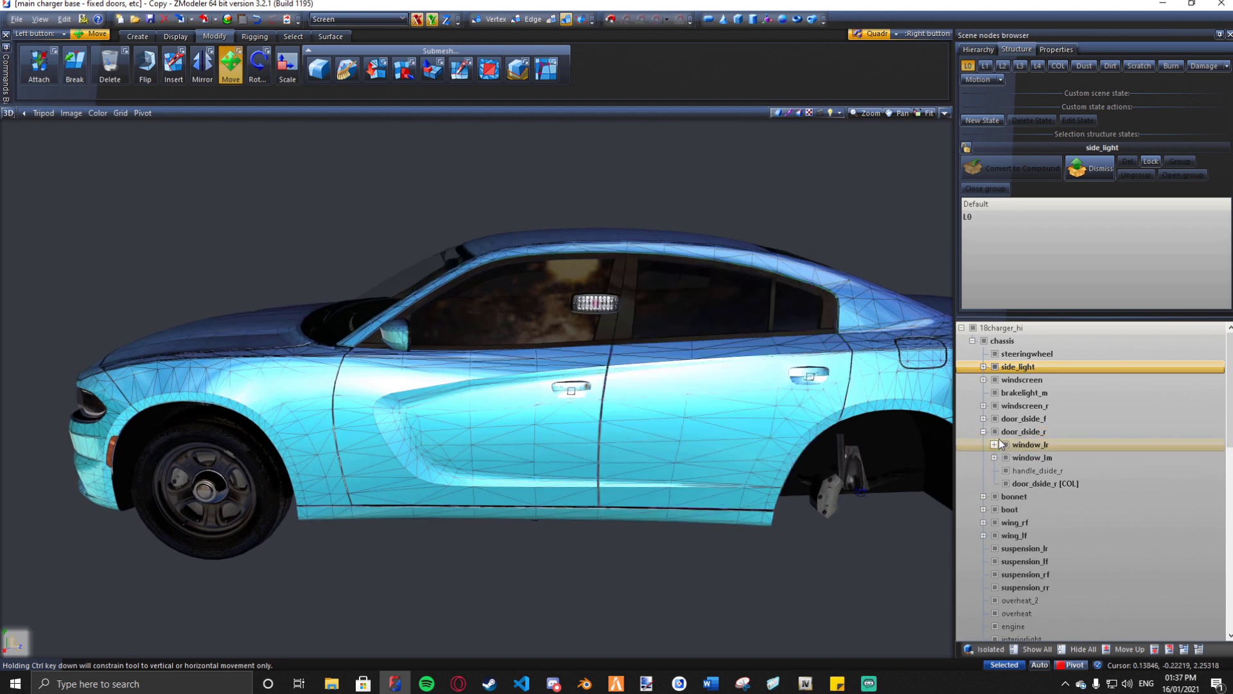
left_click(983, 431)
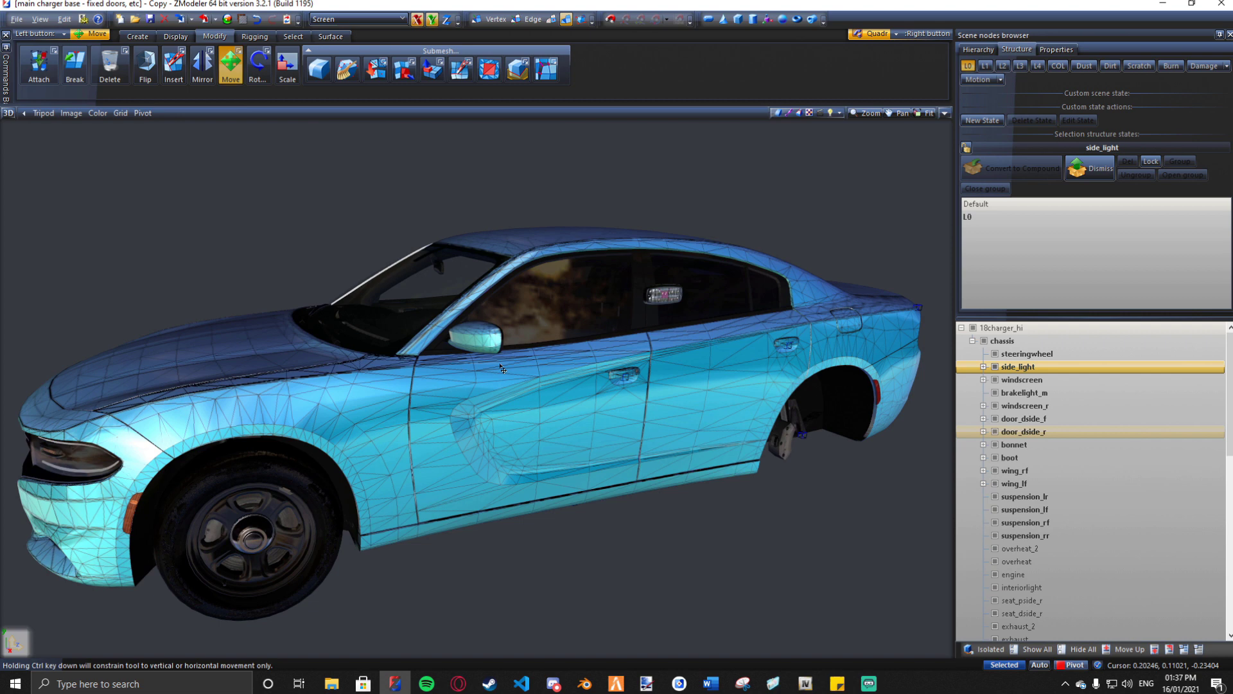
left_click(995, 418)
left_click(995, 419)
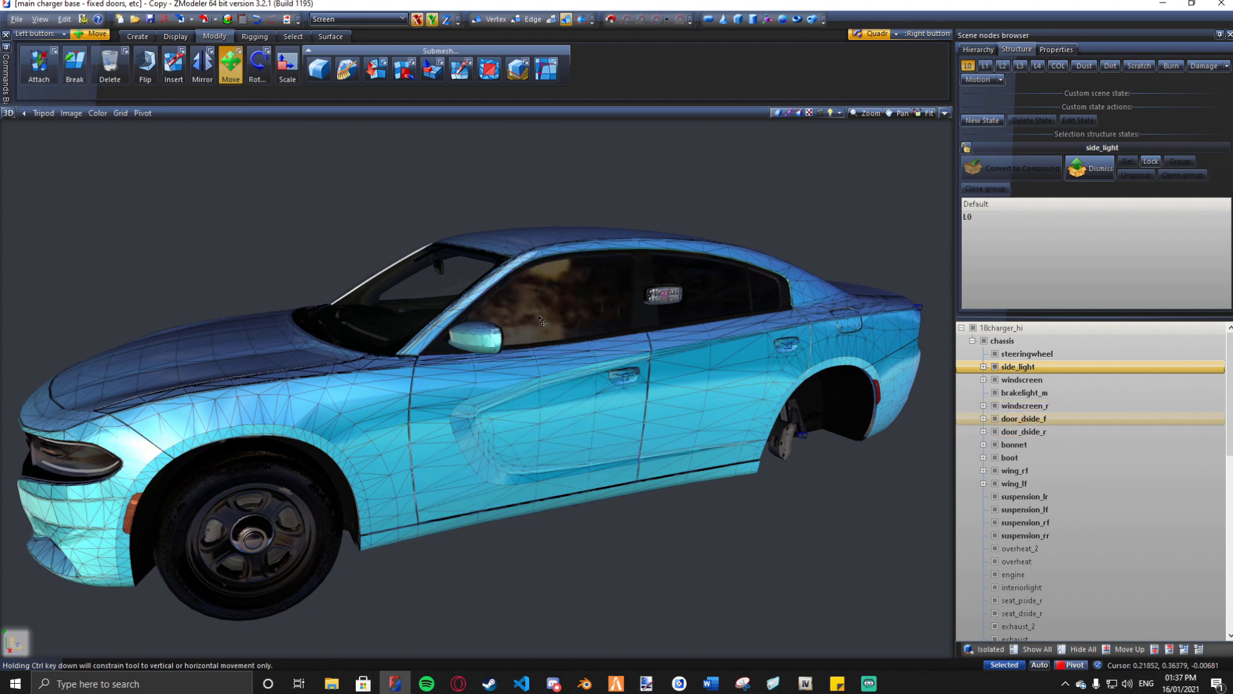
middle_click_drag(543, 321, 657, 342)
middle_click_drag(784, 351, 730, 347)
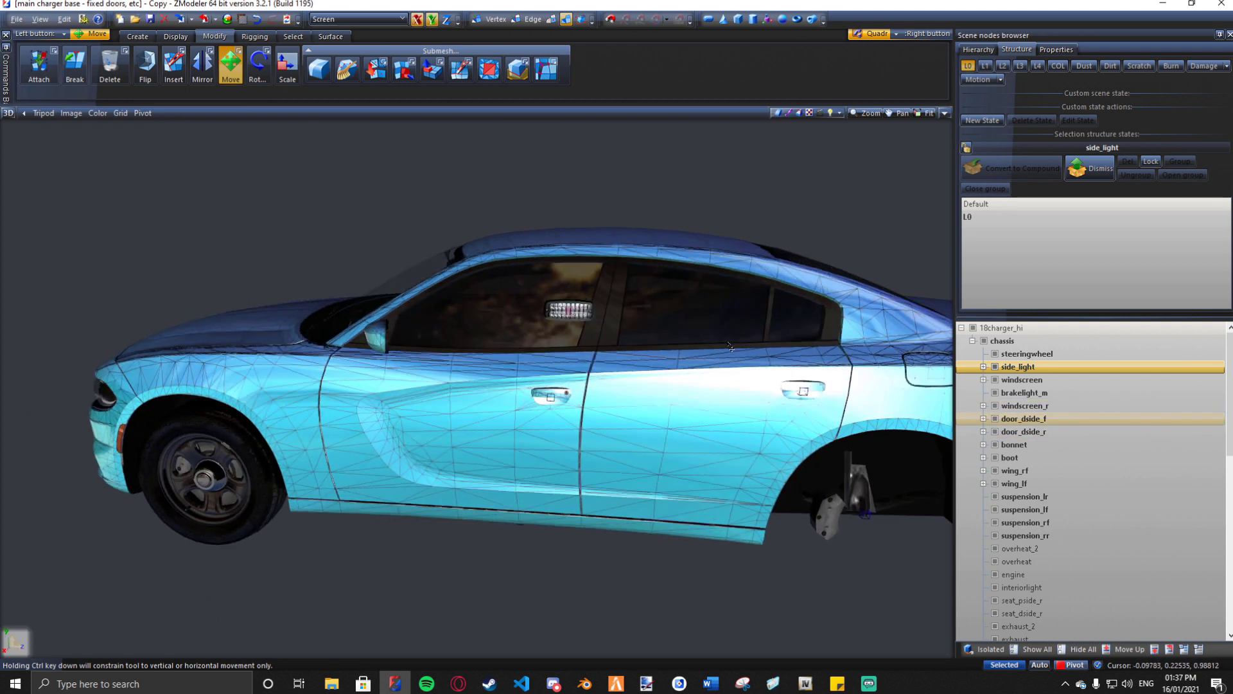
middle_click_drag(630, 324, 488, 426)
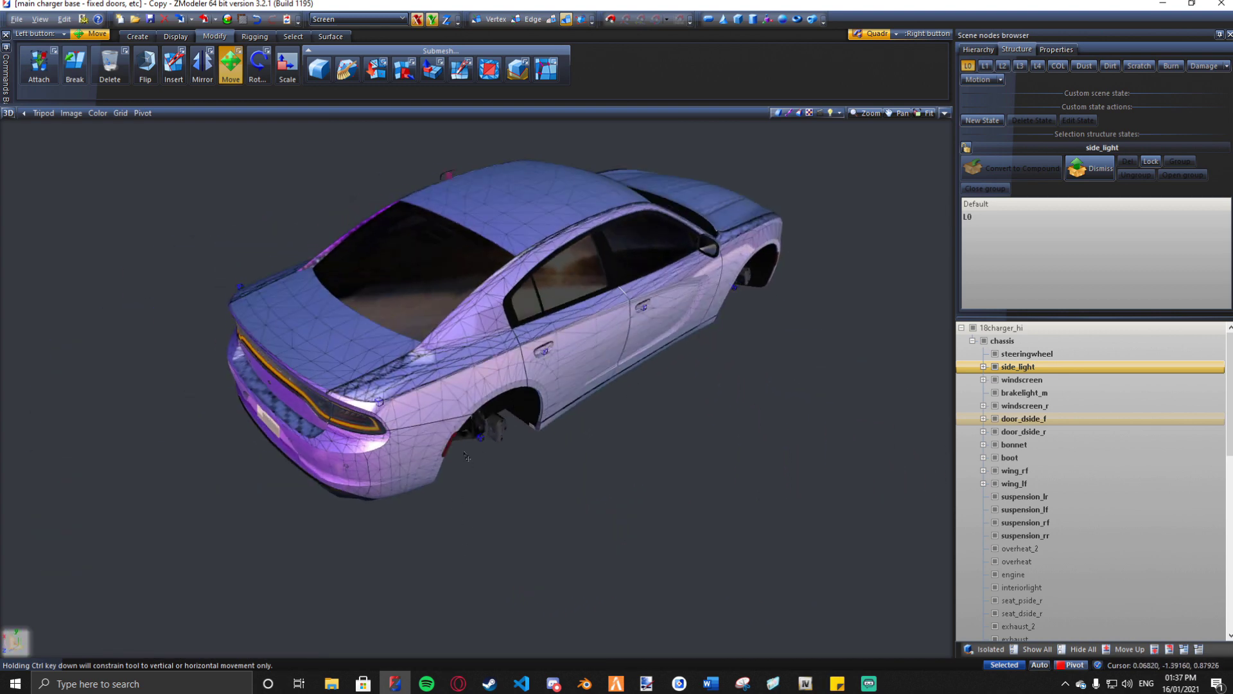
middle_click_drag(434, 580, 638, 424)
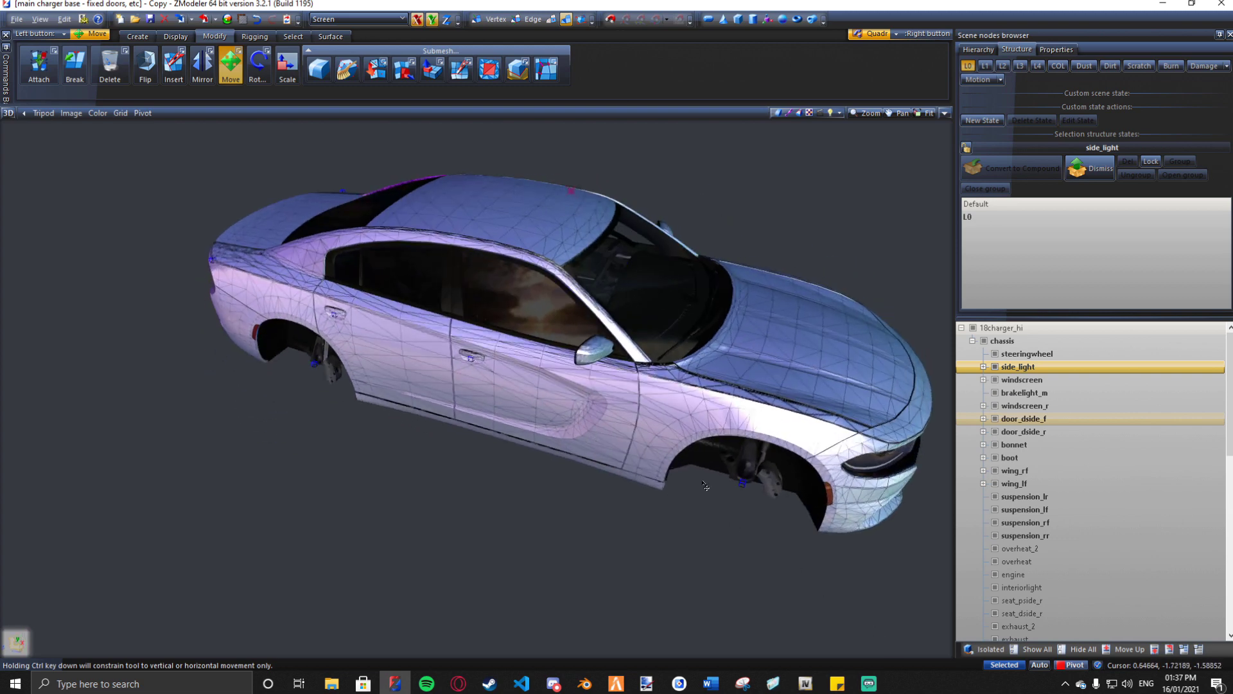
middle_click_drag(705, 490, 613, 448)
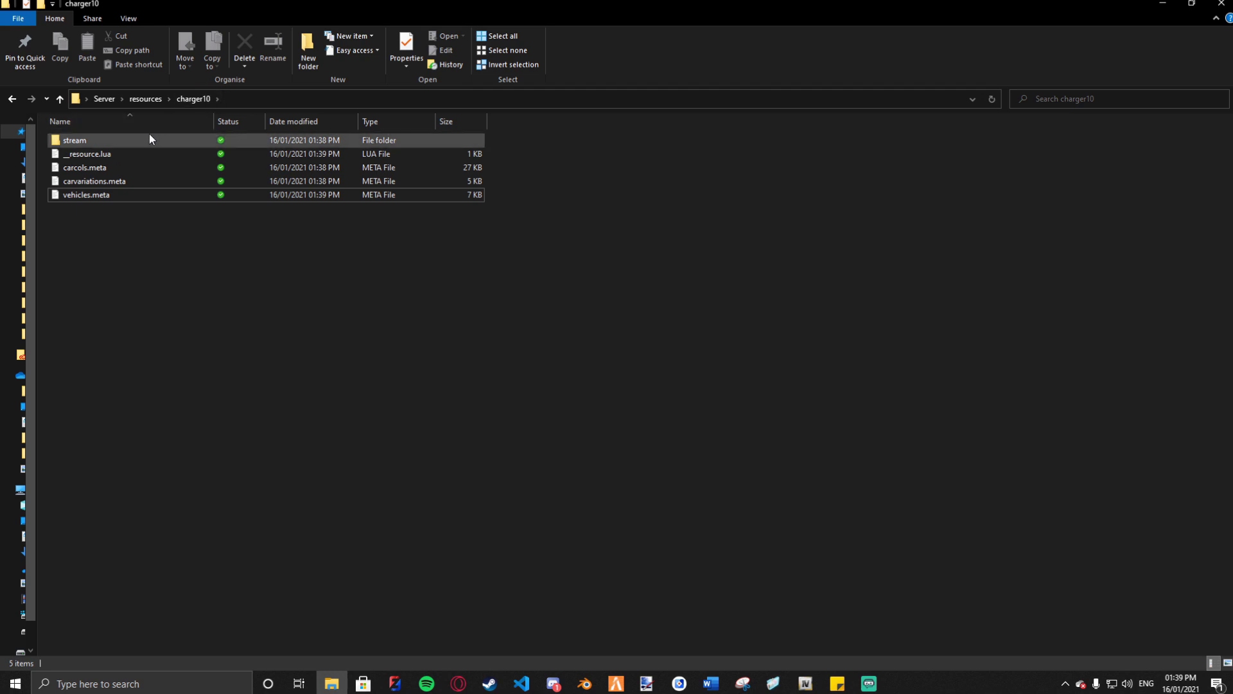
Step: In charger10, select the stream folder, __resource.lua and the three .meta files
left_click_drag(109, 235, 70, 122)
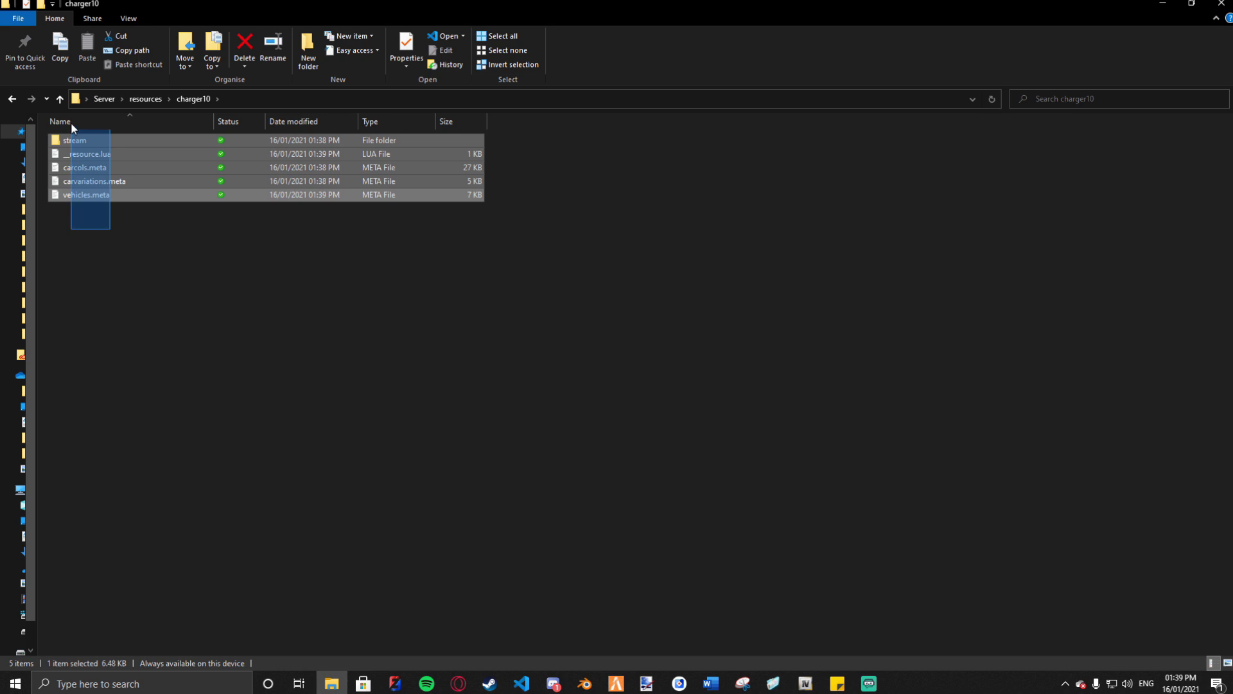
left_click(82, 223)
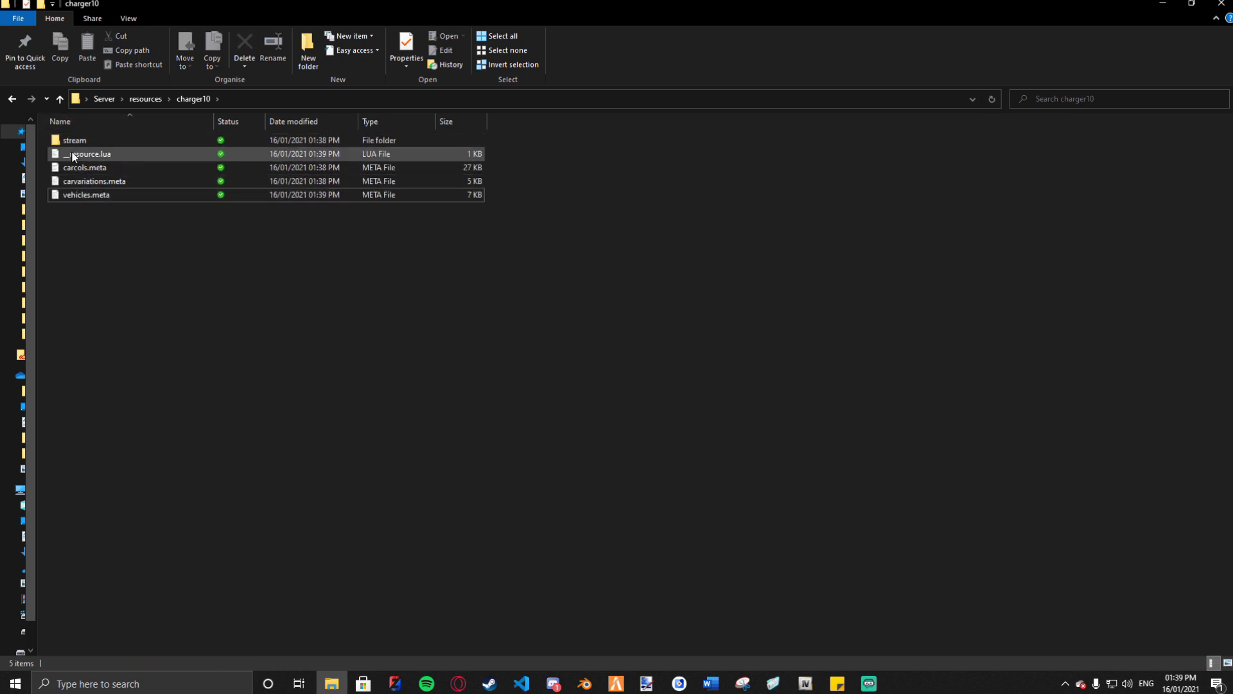
left_click_drag(81, 222, 82, 160)
left_click(81, 232)
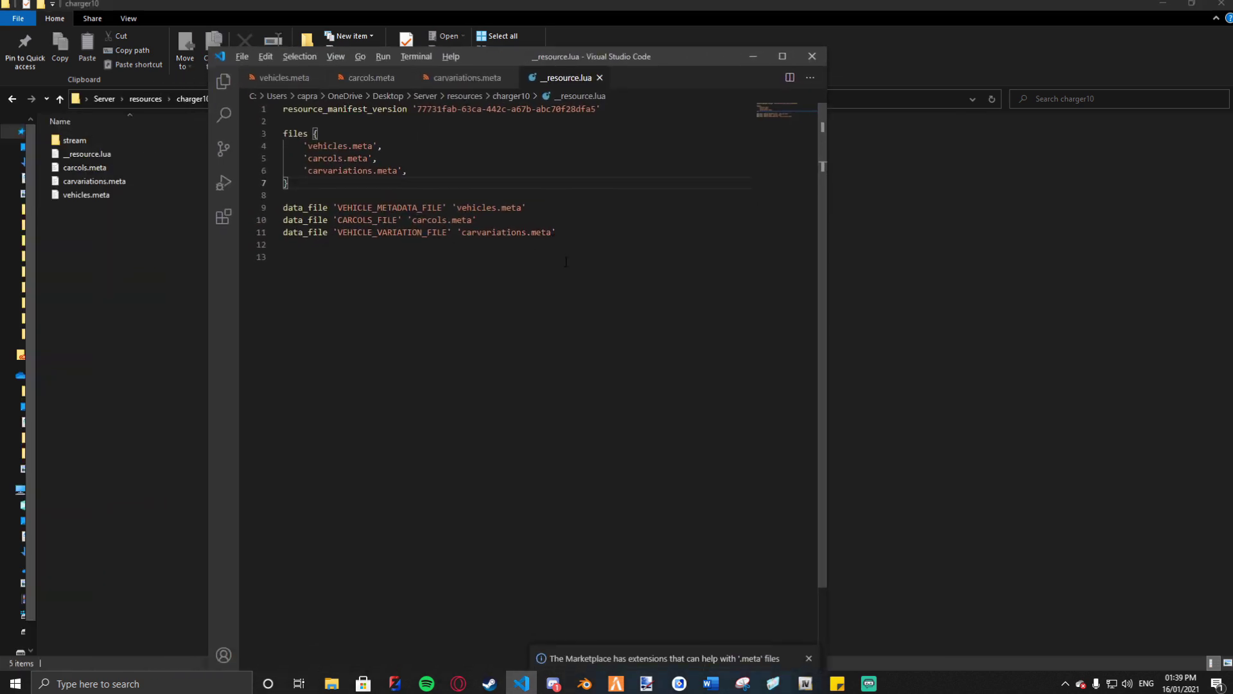
left_click_drag(565, 262, 204, 98)
left_click(449, 179)
double_click(588, 55)
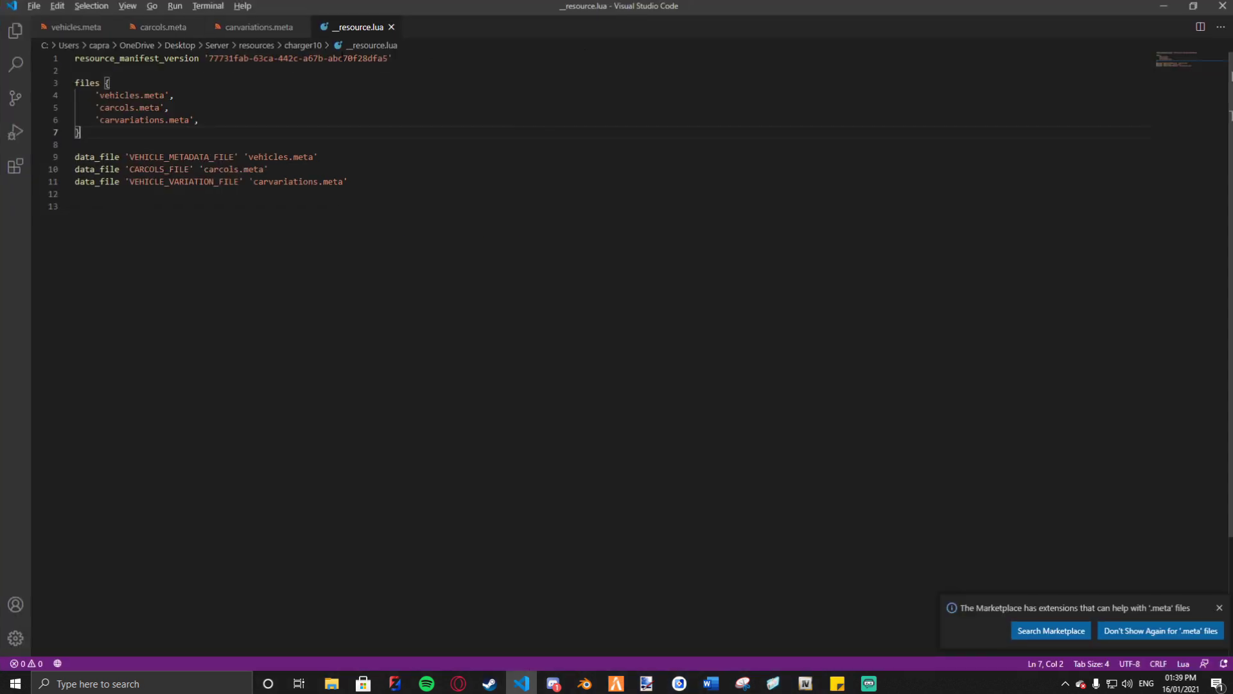
left_click(153, 29)
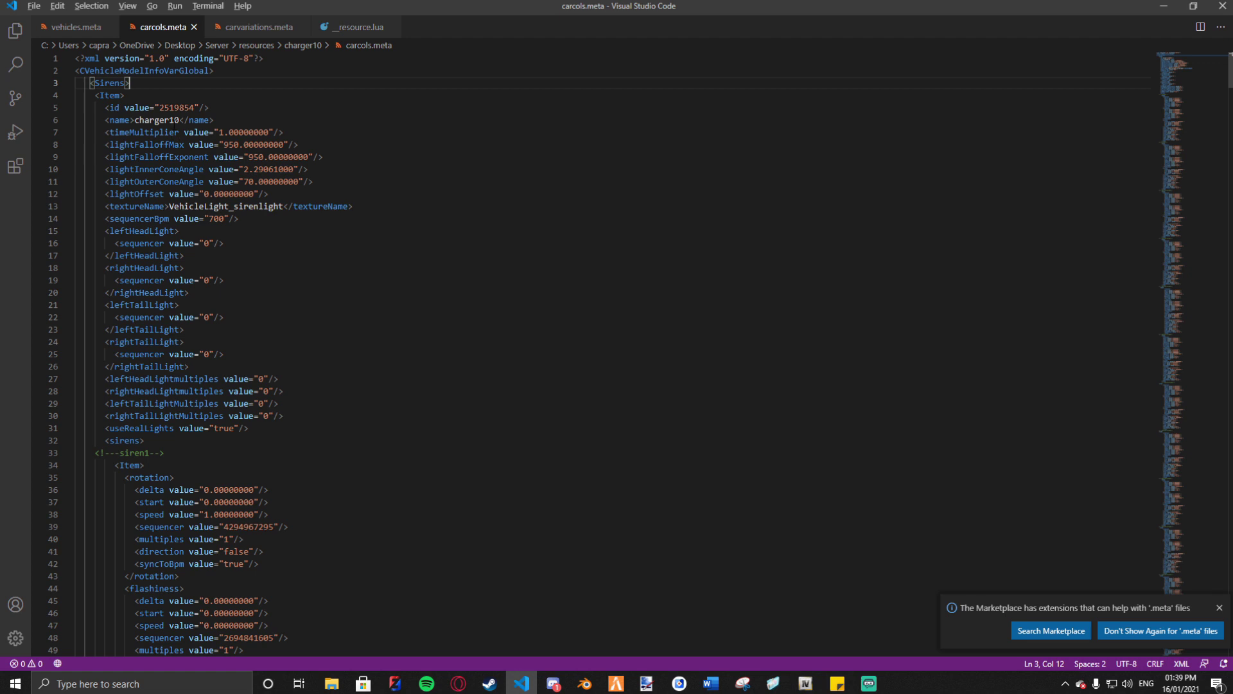
double_click(176, 107)
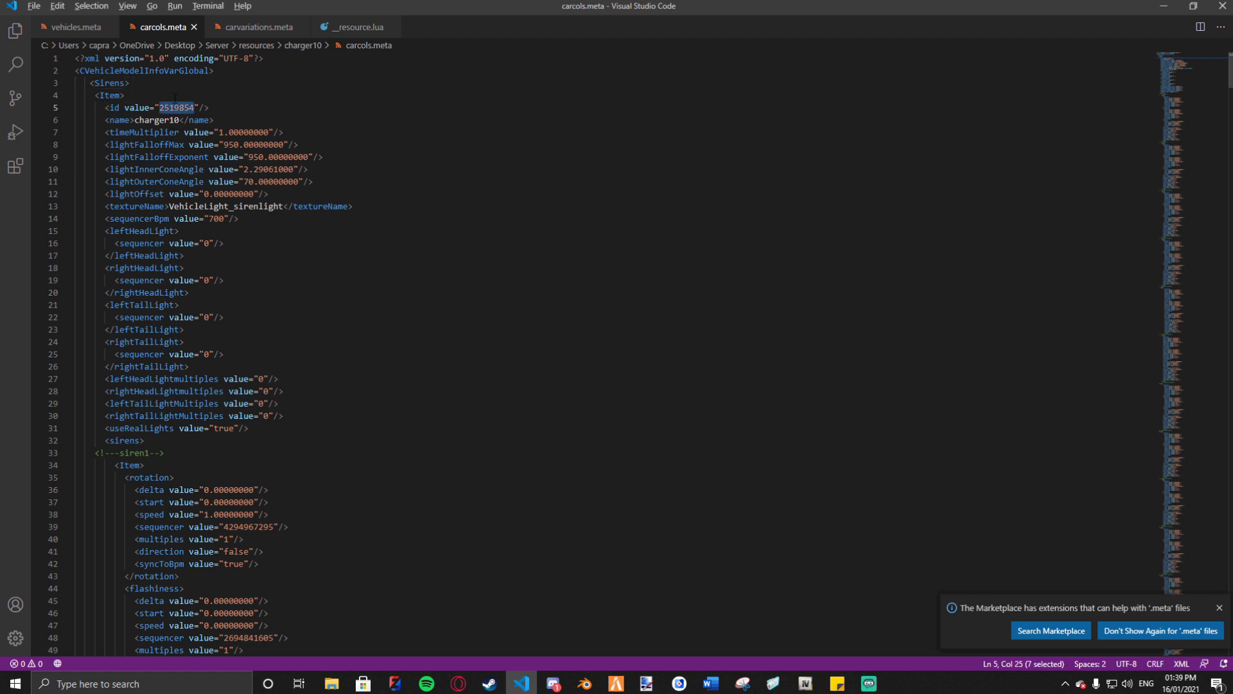
type("637432637854")
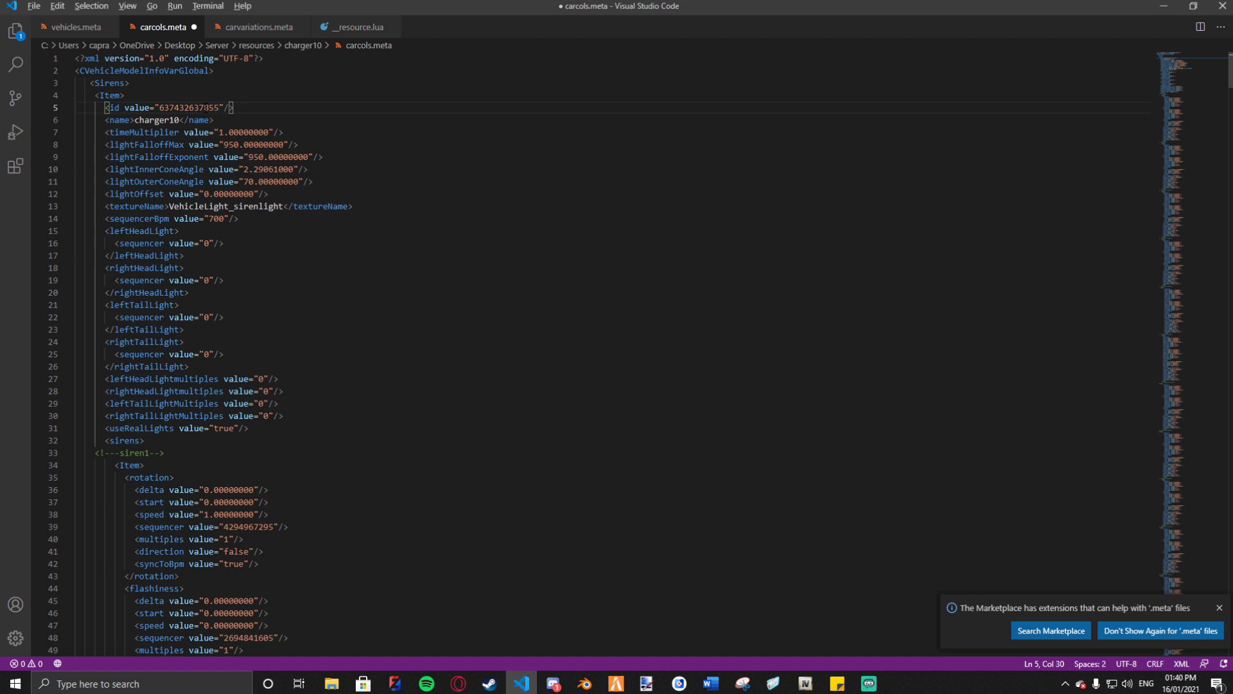
Step: Set siren1's flashiness delta to 1.57079633 in carcols.meta
scroll(253, 286, "down", 6)
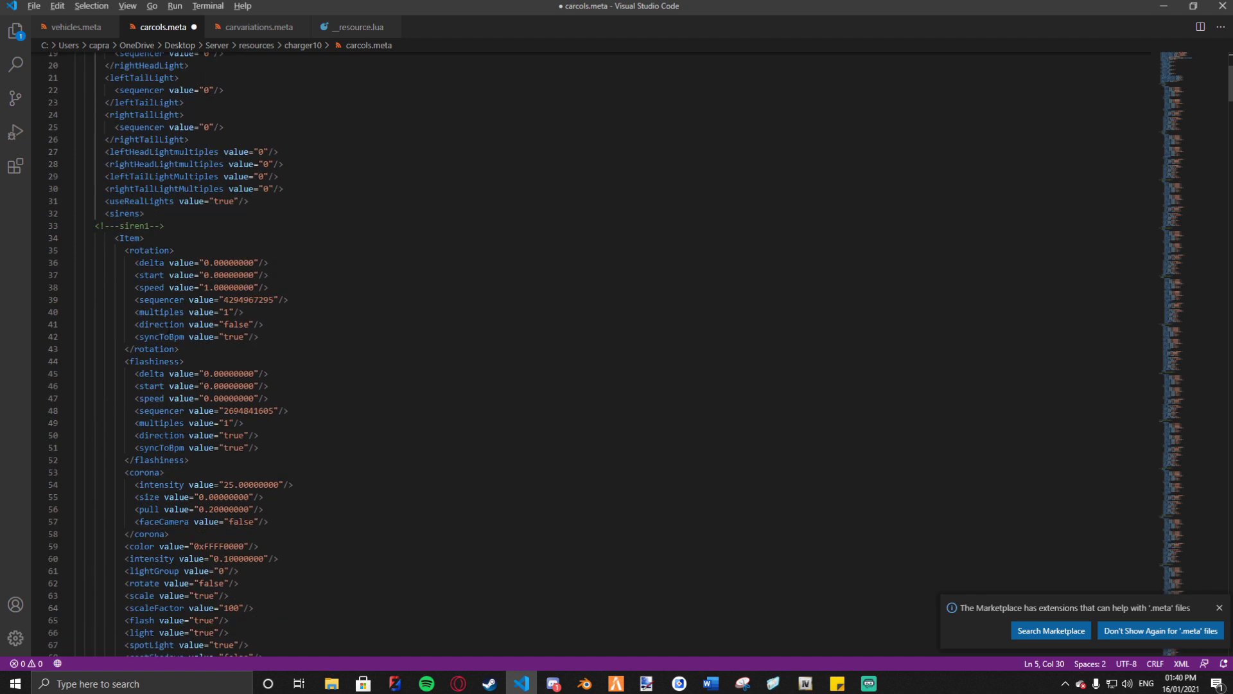
scroll(283, 313, "down", 3)
left_click_drag(97, 226, 323, 572)
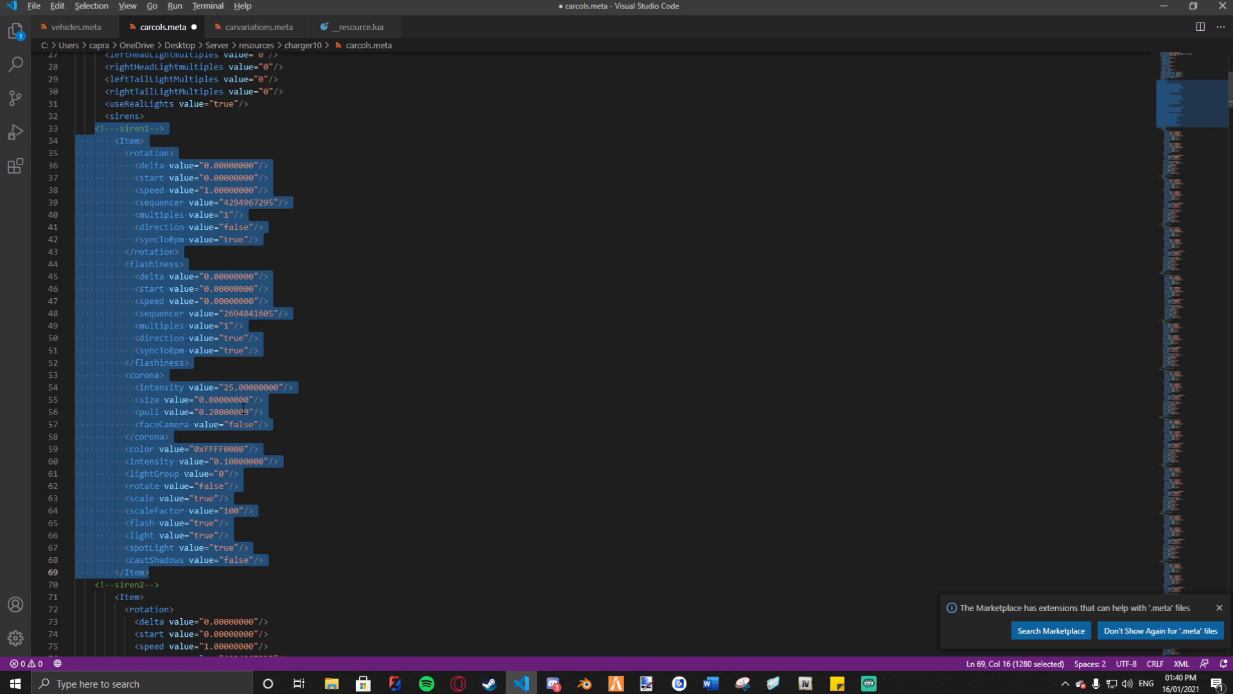
scroll(263, 400, "down", 7)
scroll(204, 431, "up", 10)
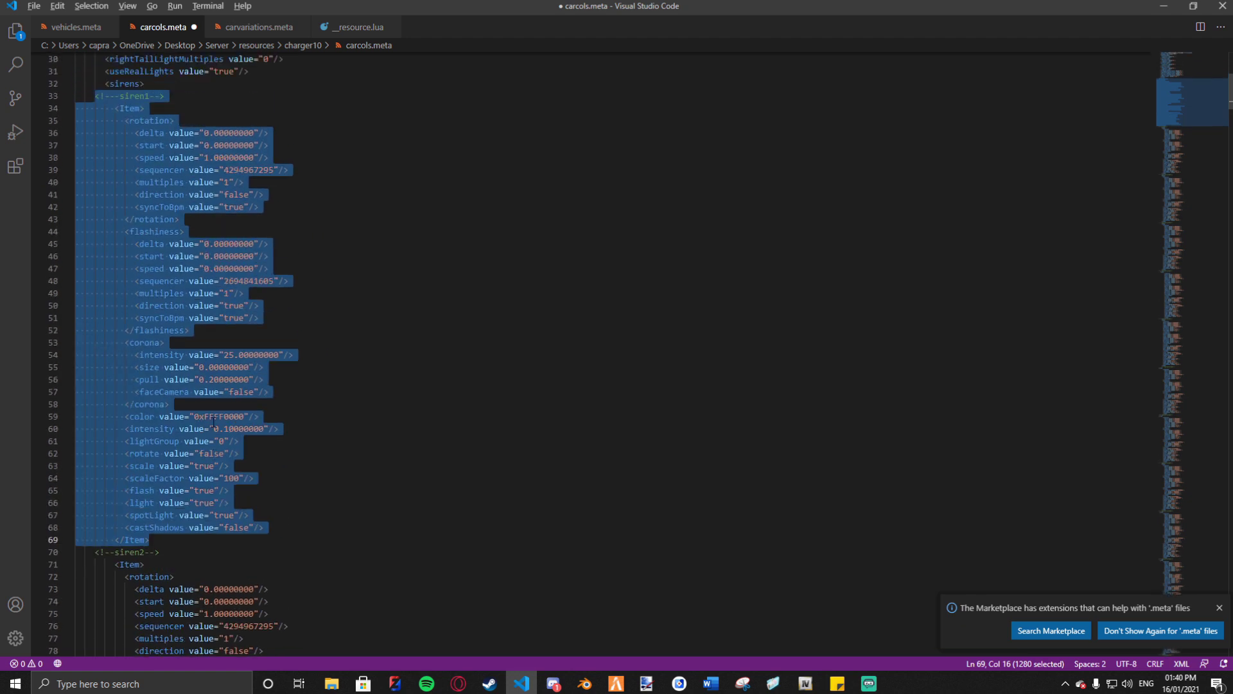
left_click(204, 406)
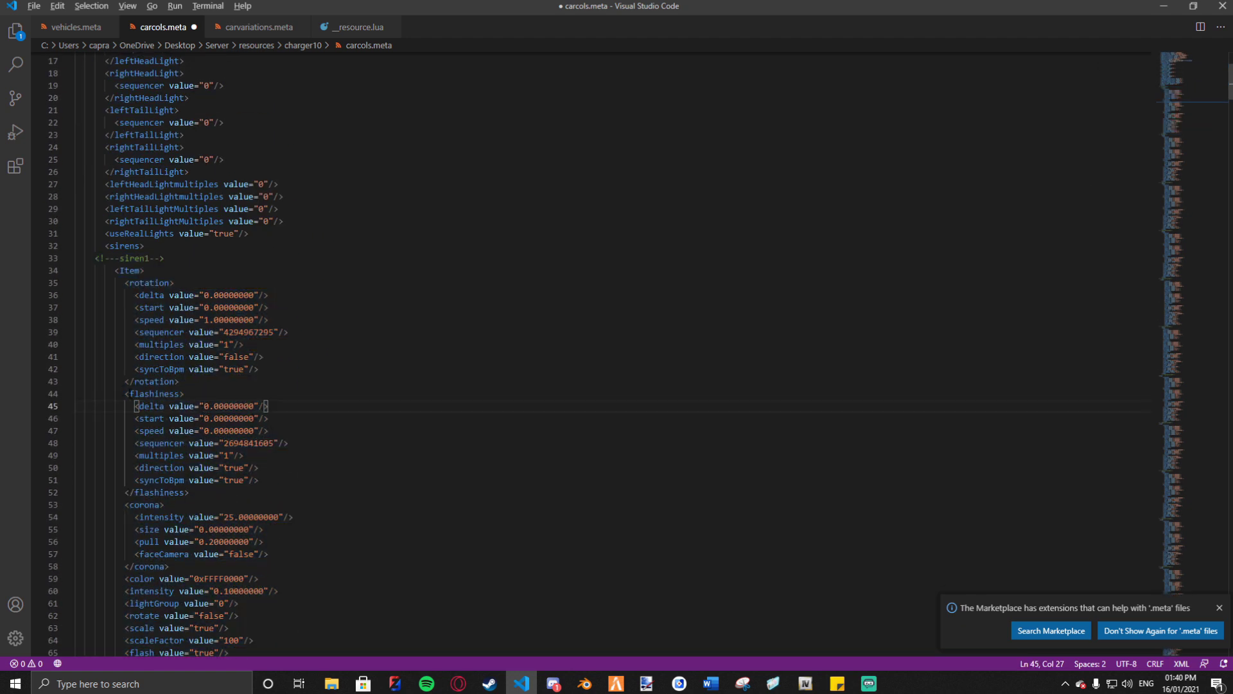
left_click_drag(119, 393, 207, 493)
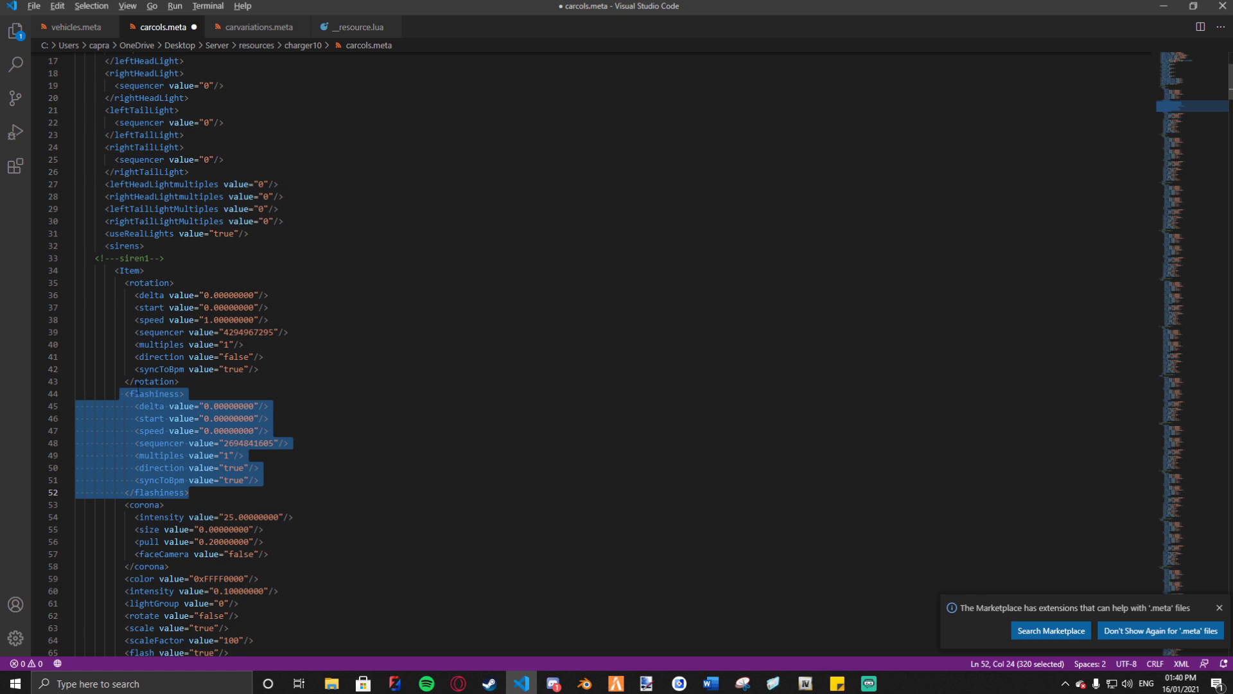
left_click(160, 407)
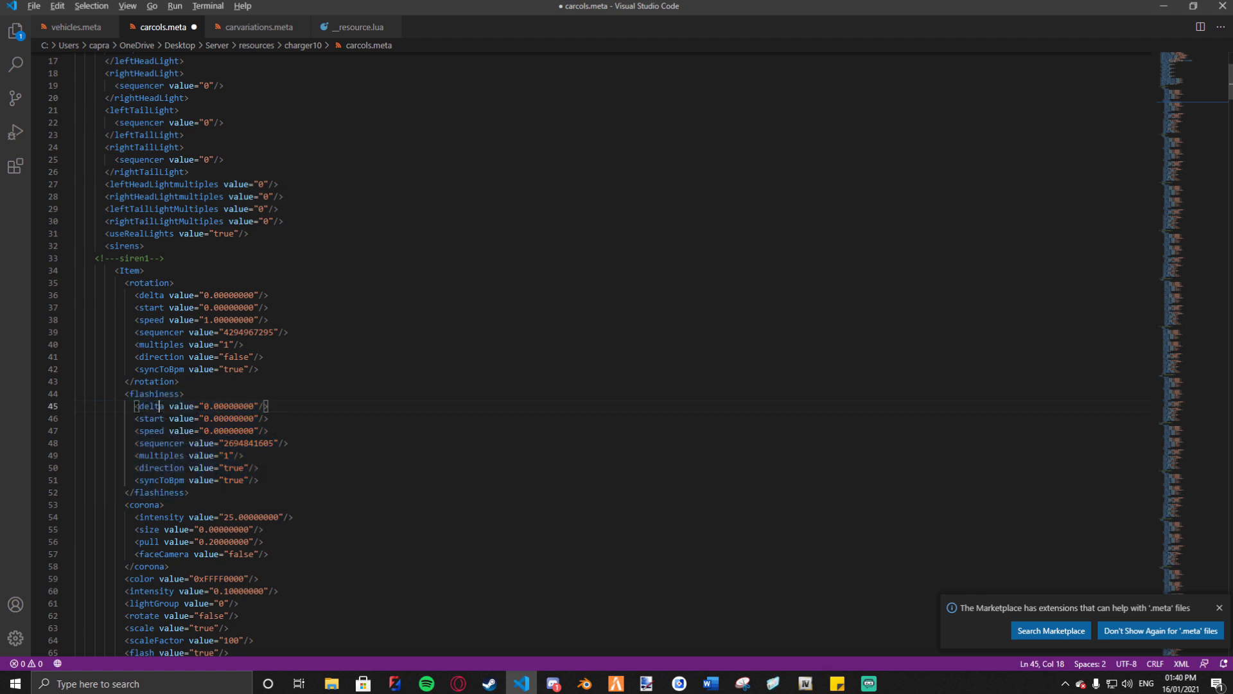
left_click_drag(135, 406, 283, 403)
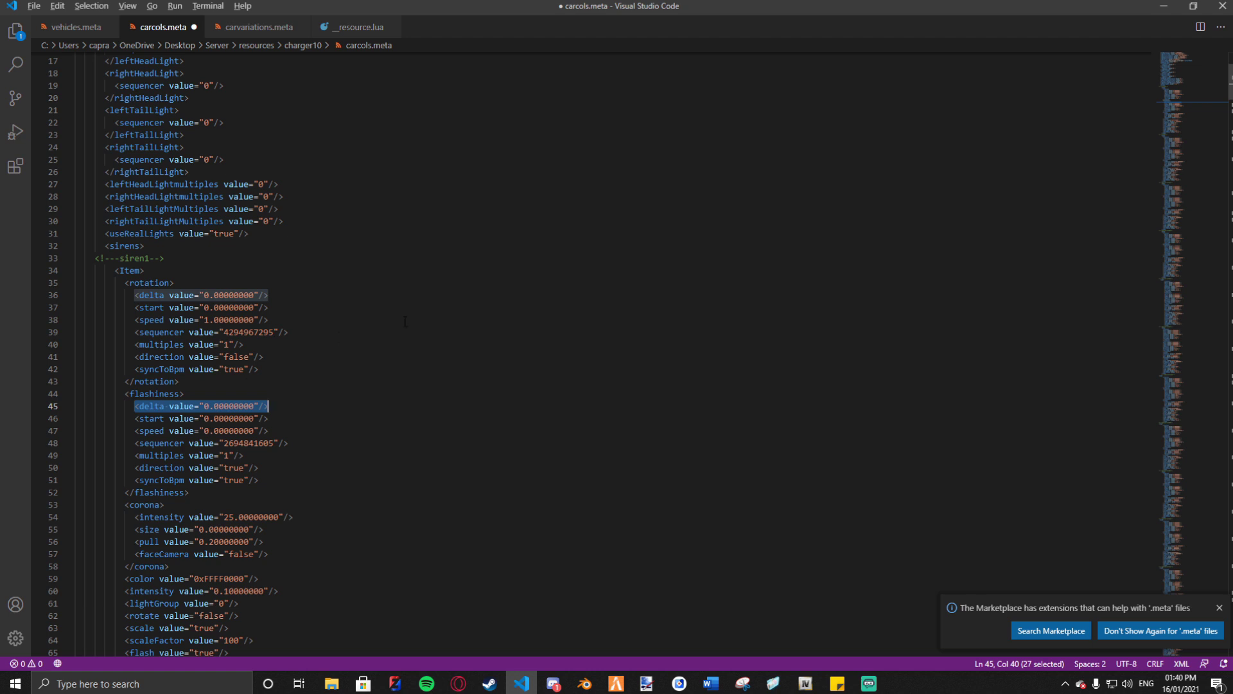
left_click(203, 406)
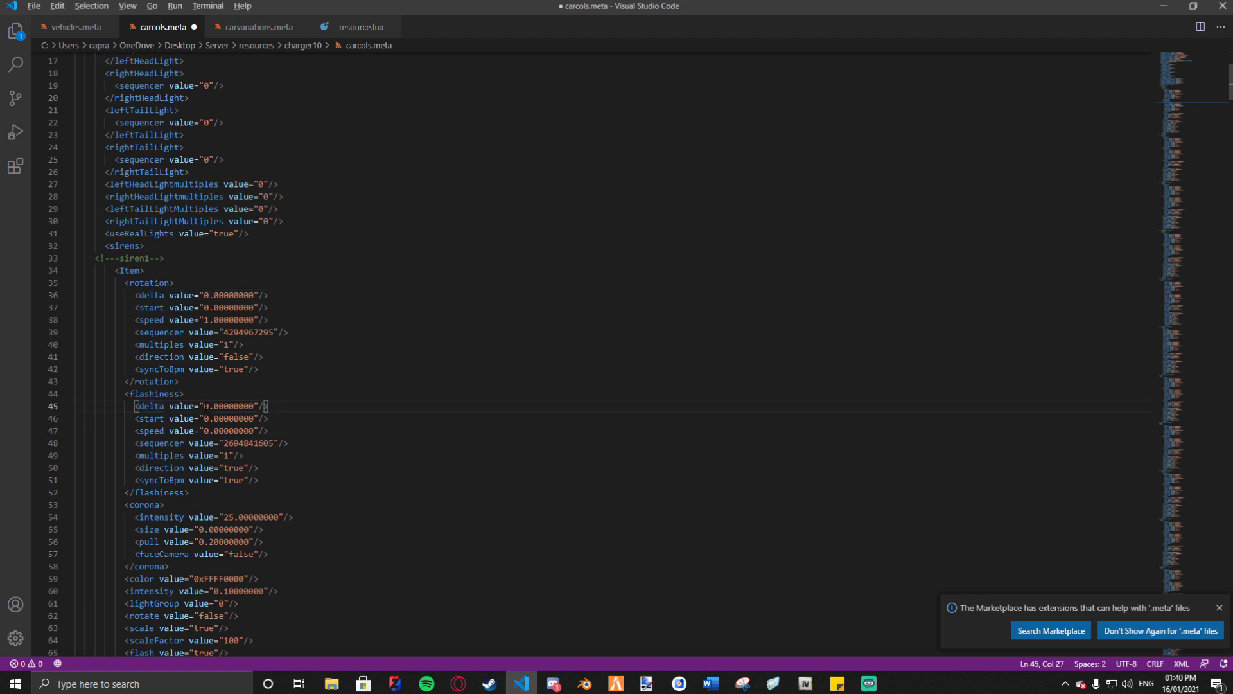
left_click_drag(203, 406, 255, 406)
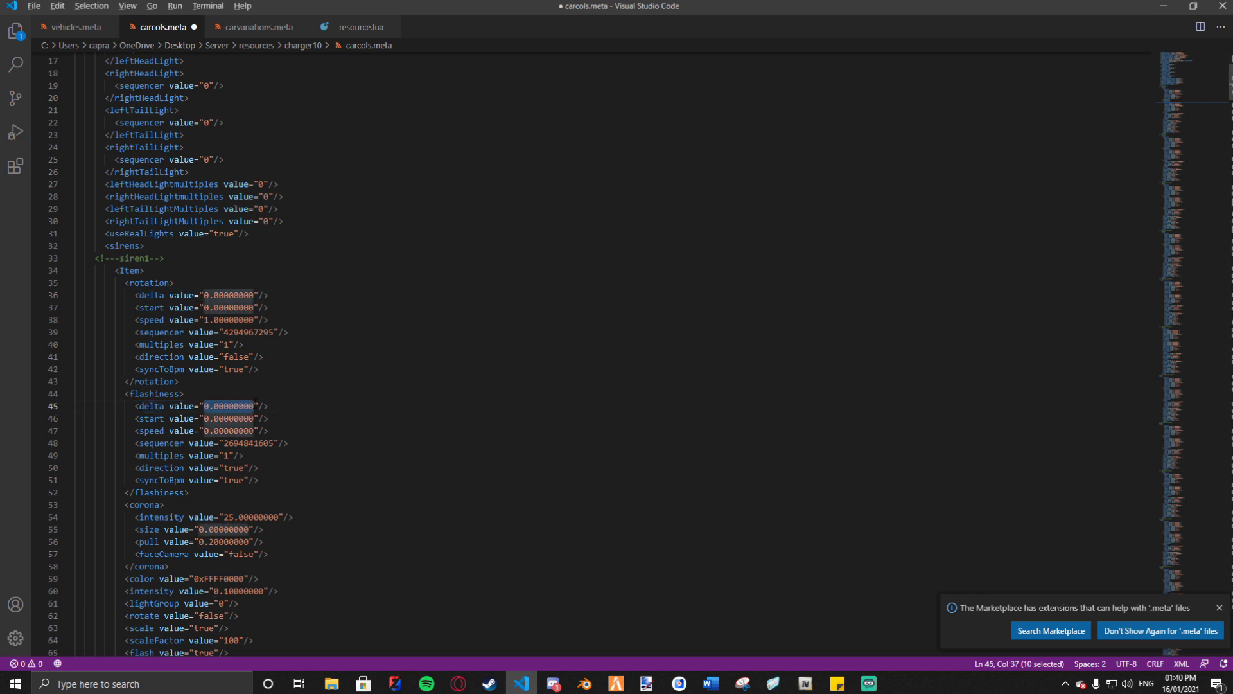
type("1")
type(".5707")
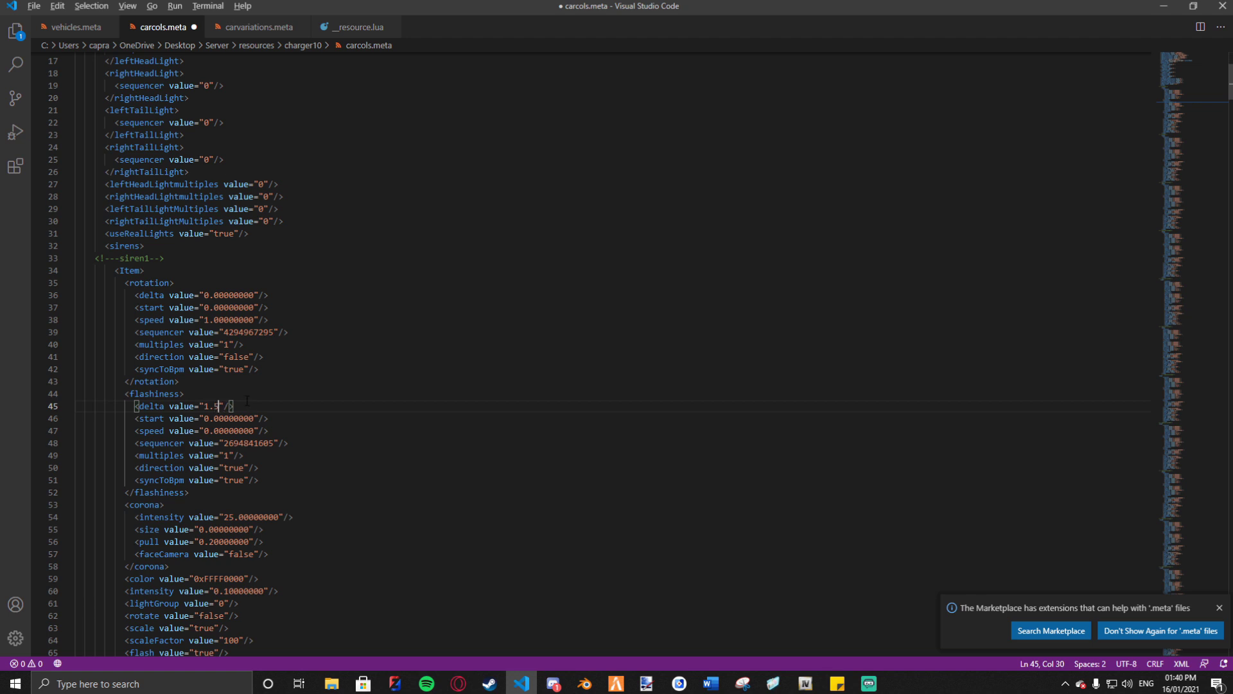
type("9633")
Step: Change siren1's colour to 0xFF0000FF and save carcols.meta
left_click_drag(275, 405, 135, 406)
left_click(209, 430)
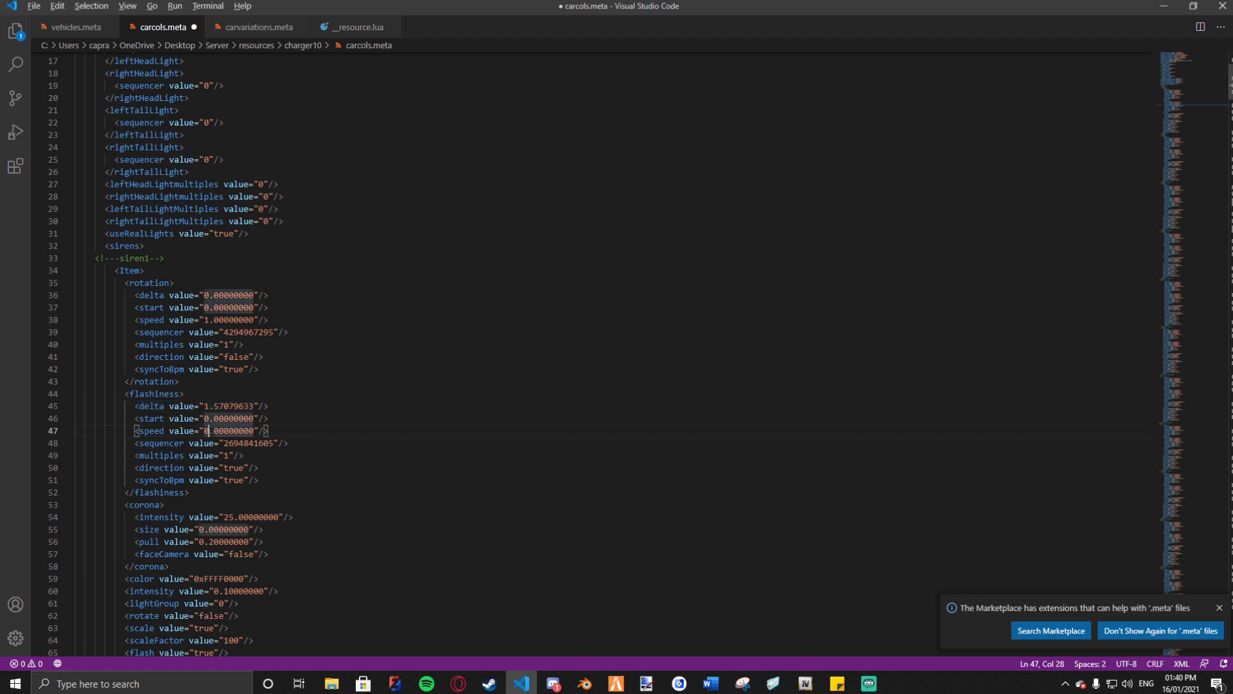
scroll(155, 576, "down", 2)
left_click_drag(124, 576, 255, 576)
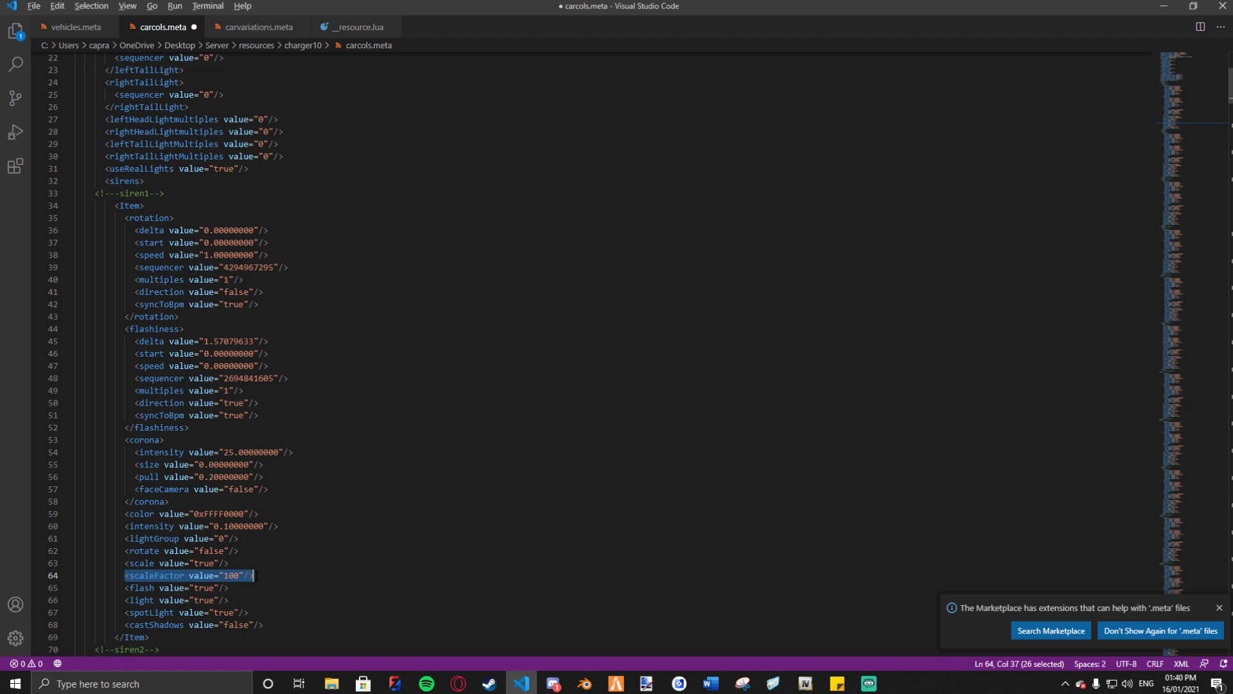
left_click_drag(123, 514, 260, 515)
left_click(221, 514)
key("BackSpace")
key("BackSpace")
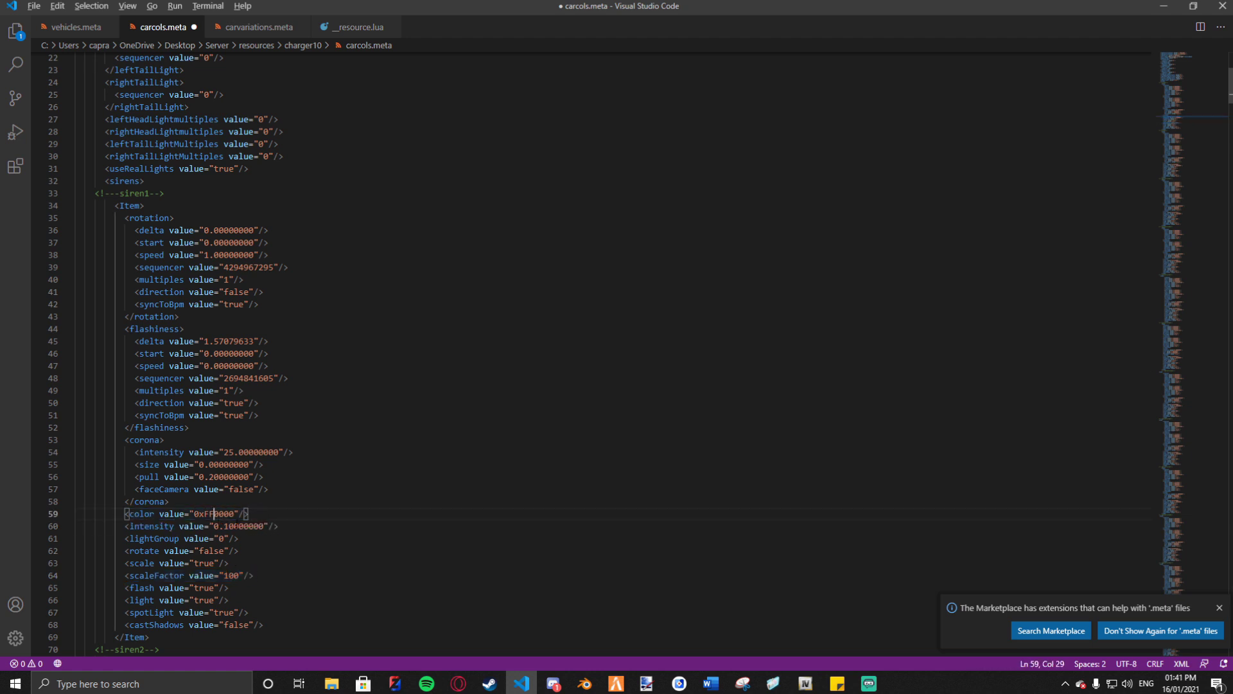
key("Right")
key("Right")
key("Right")
key("Right")
type("FF")
key("ctrl+s")
left_click(286, 489)
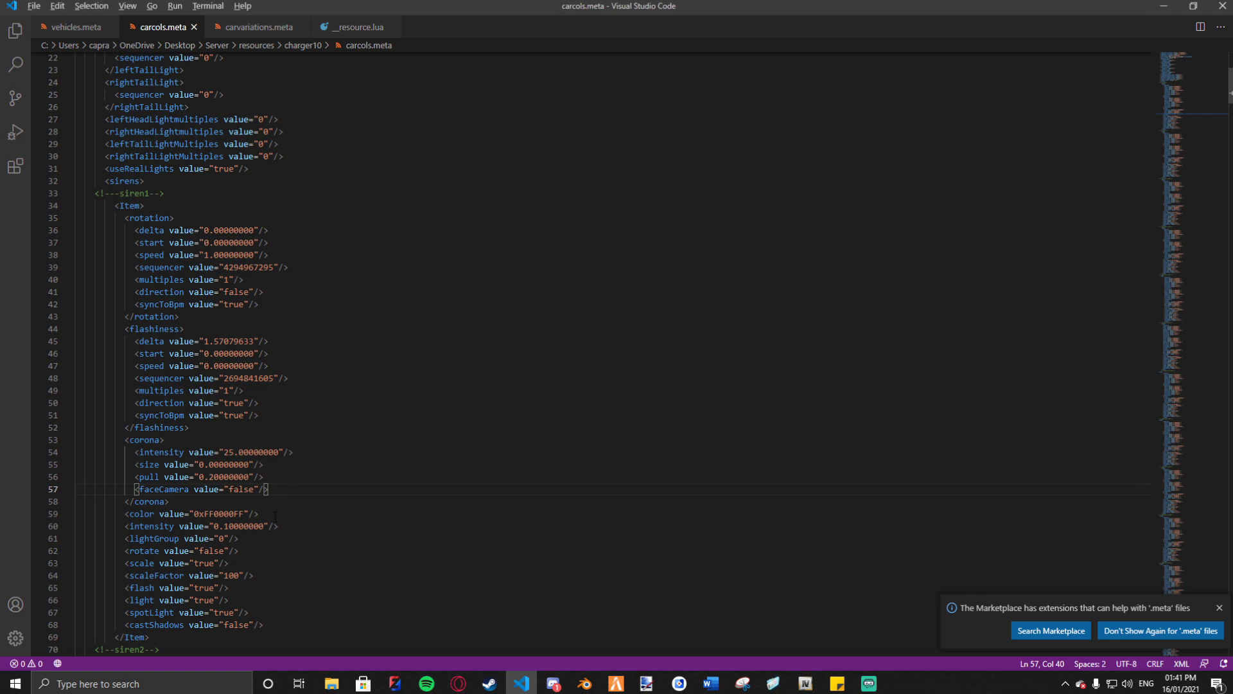
Step: Review siren1's colour, corona intensity, size, pull and light intensity lines
left_click_drag(276, 516, 125, 514)
left_click(263, 514)
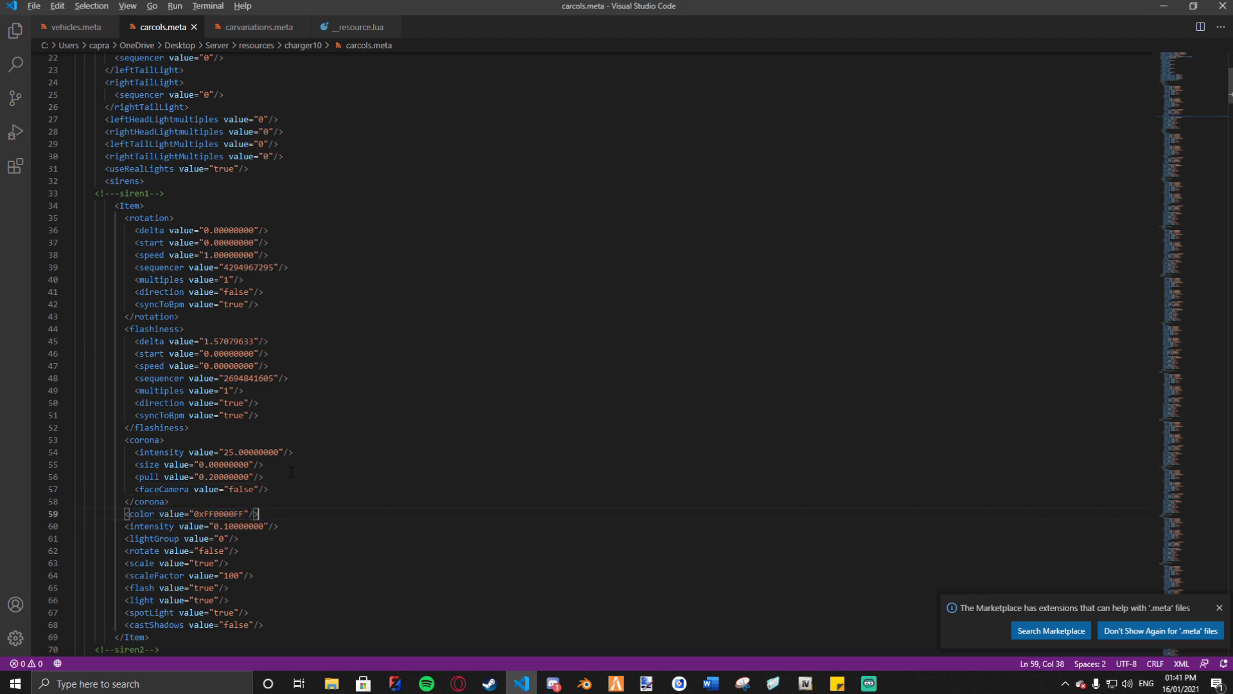
left_click_drag(280, 478, 27, 451)
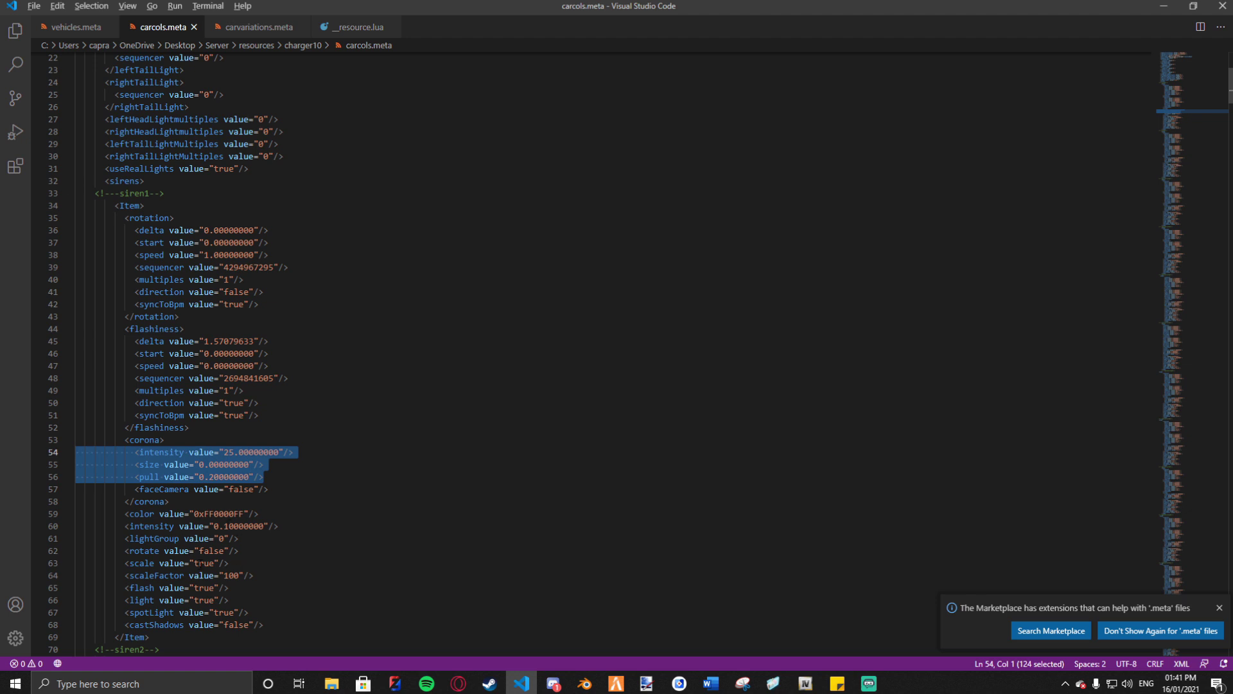
left_click_drag(280, 526, 210, 526)
left_click(253, 526)
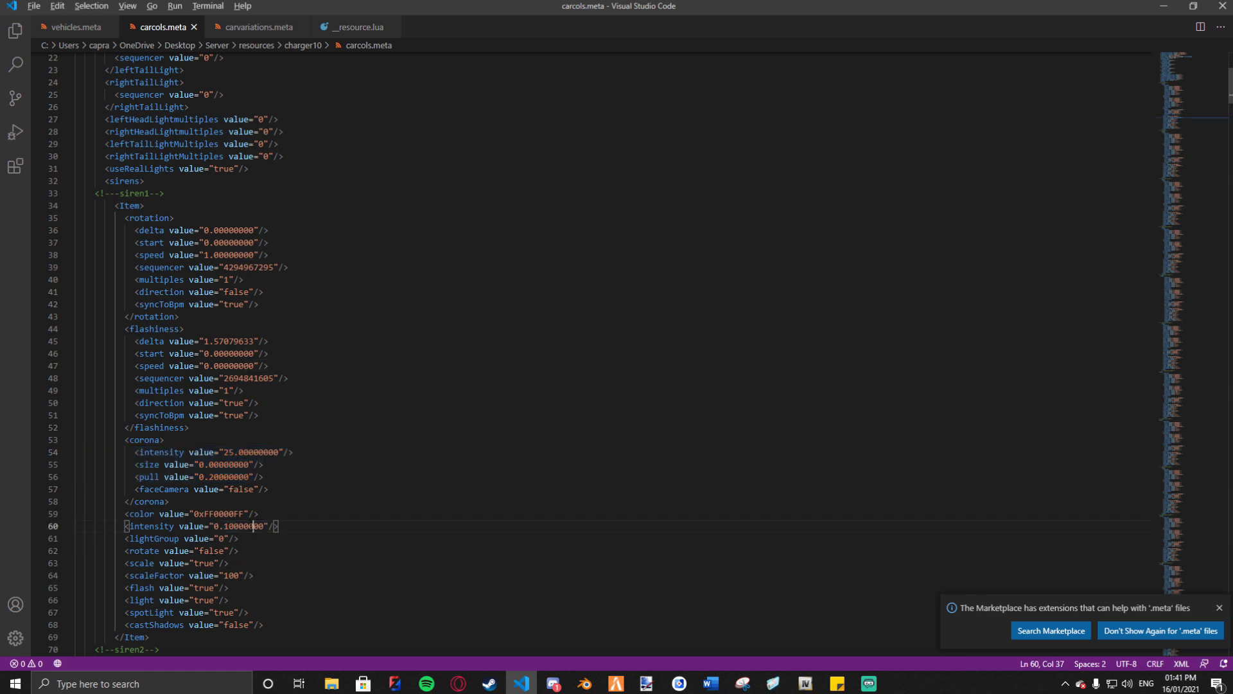
left_click(283, 389)
scroll(283, 366, "up", 7)
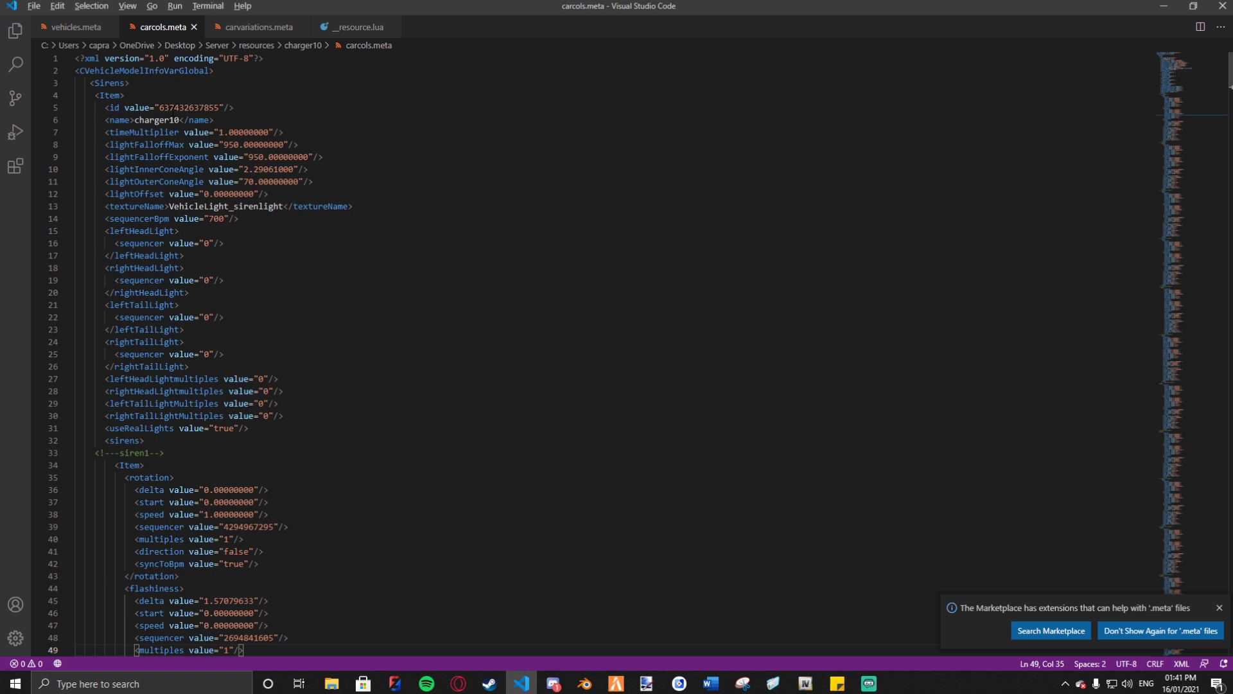
double_click(174, 109)
key("ctrl+c")
left_click(246, 27)
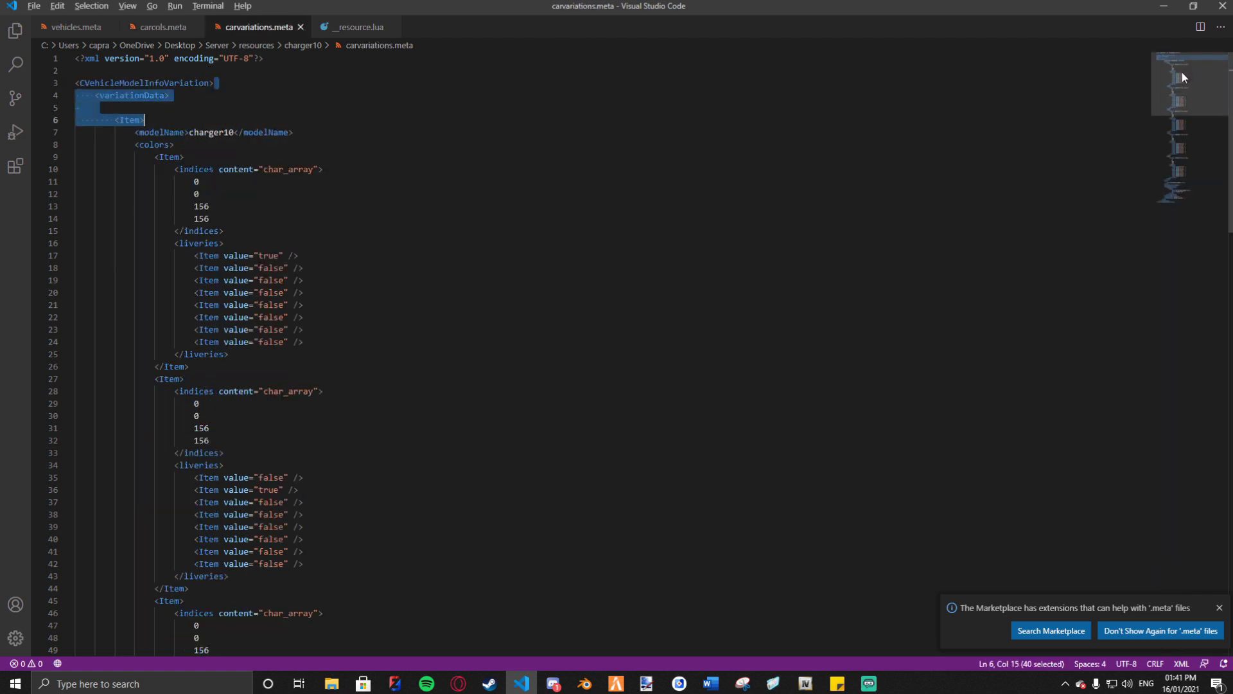
left_click_drag(1182, 72, 1173, 196)
double_click(273, 224)
key("ctrl+v")
key("ctrl+s")
left_click(250, 188)
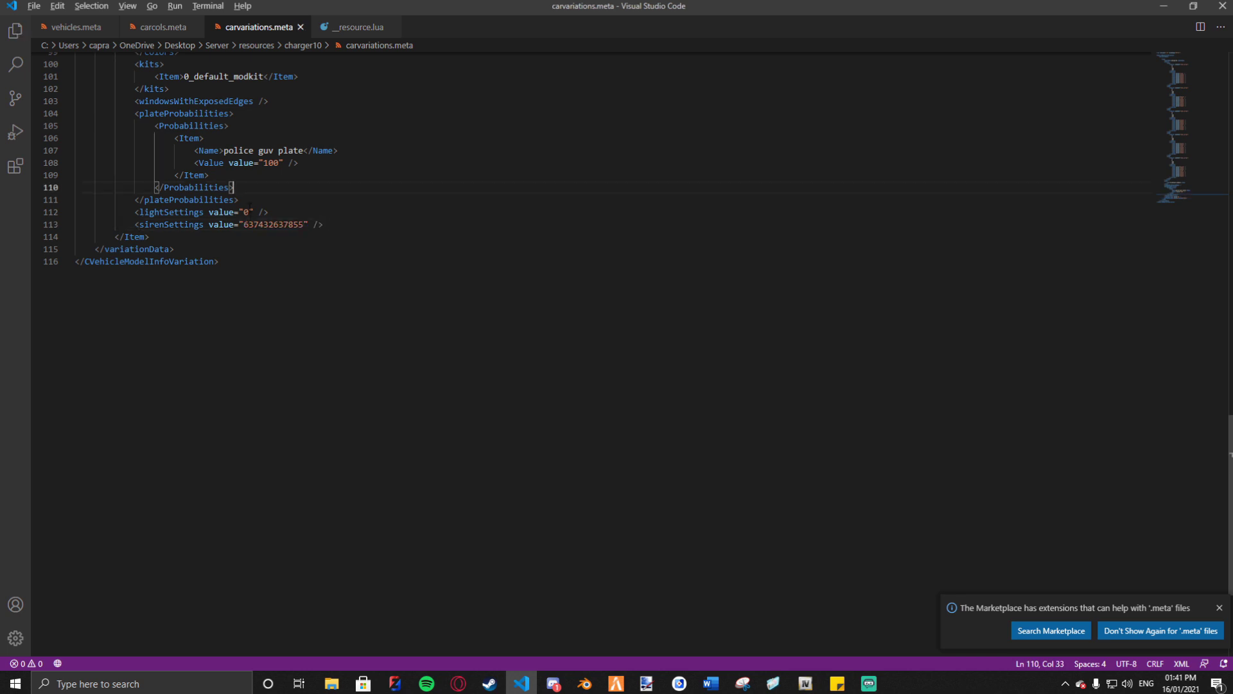
scroll(237, 231, "up", 10)
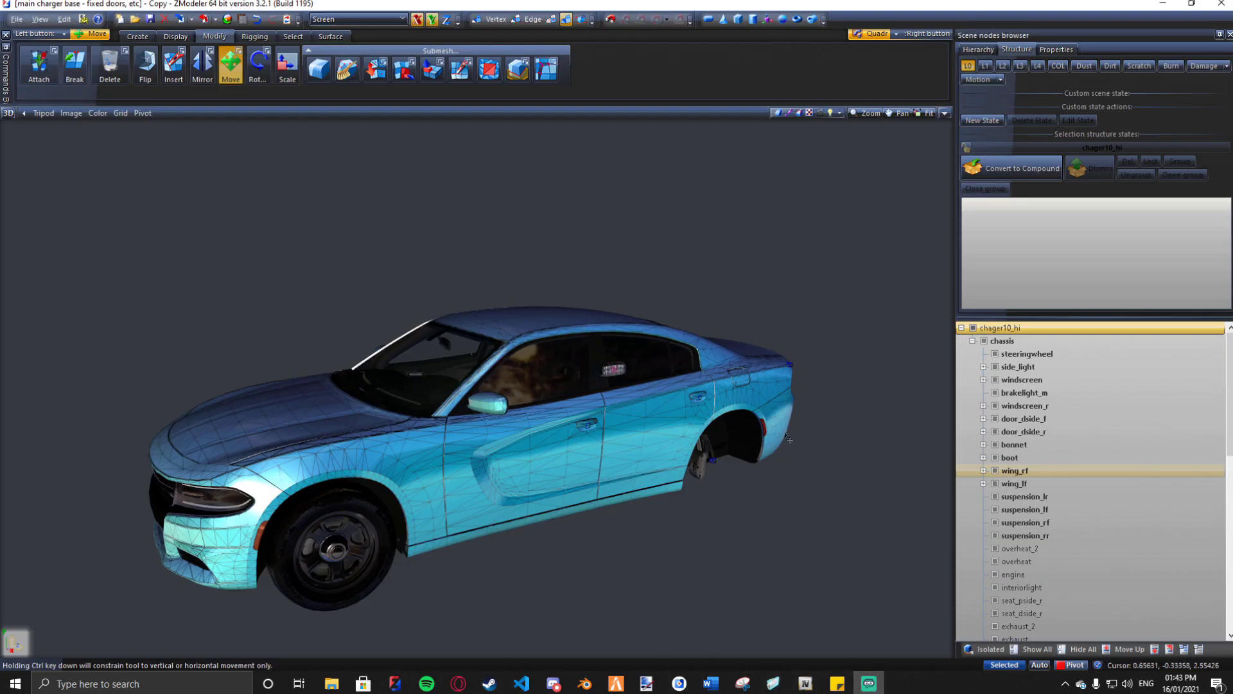
Step: Hide all car parts, expand side_light, use four viewports, and select siren1 in the Left view
scroll(500, 336, "up", 3)
scroll(500, 336, "up", 2)
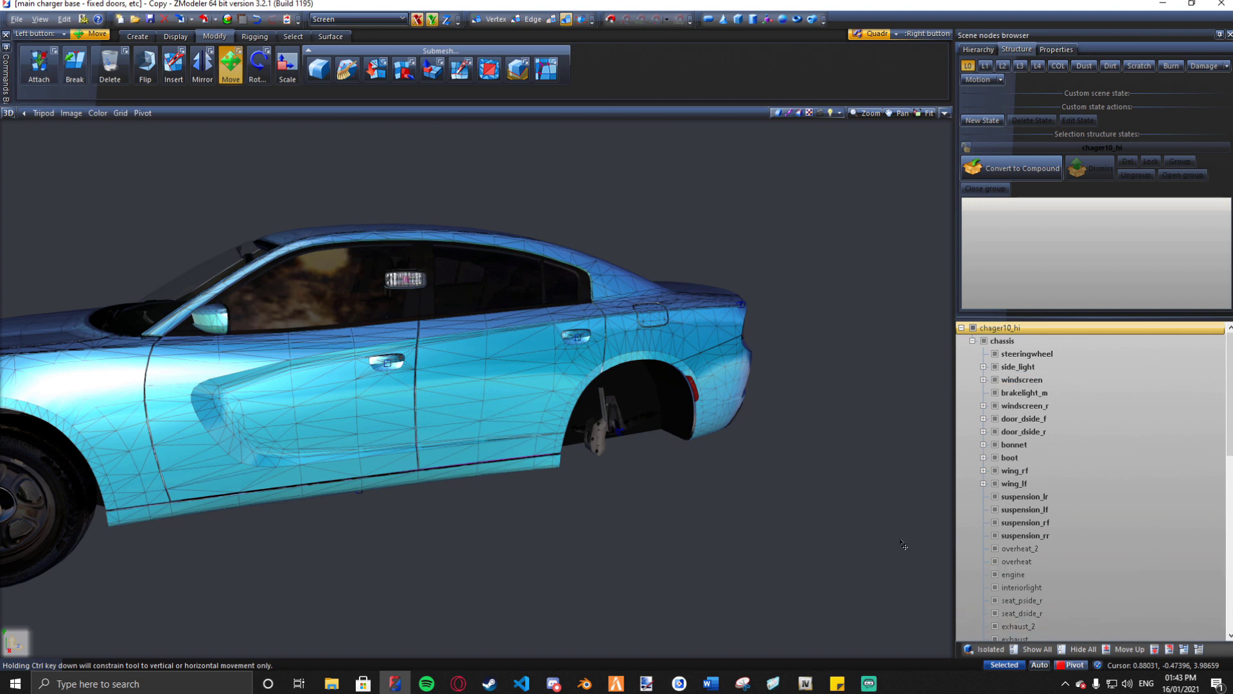
scroll(519, 341, "up", 2)
scroll(520, 341, "up", 4)
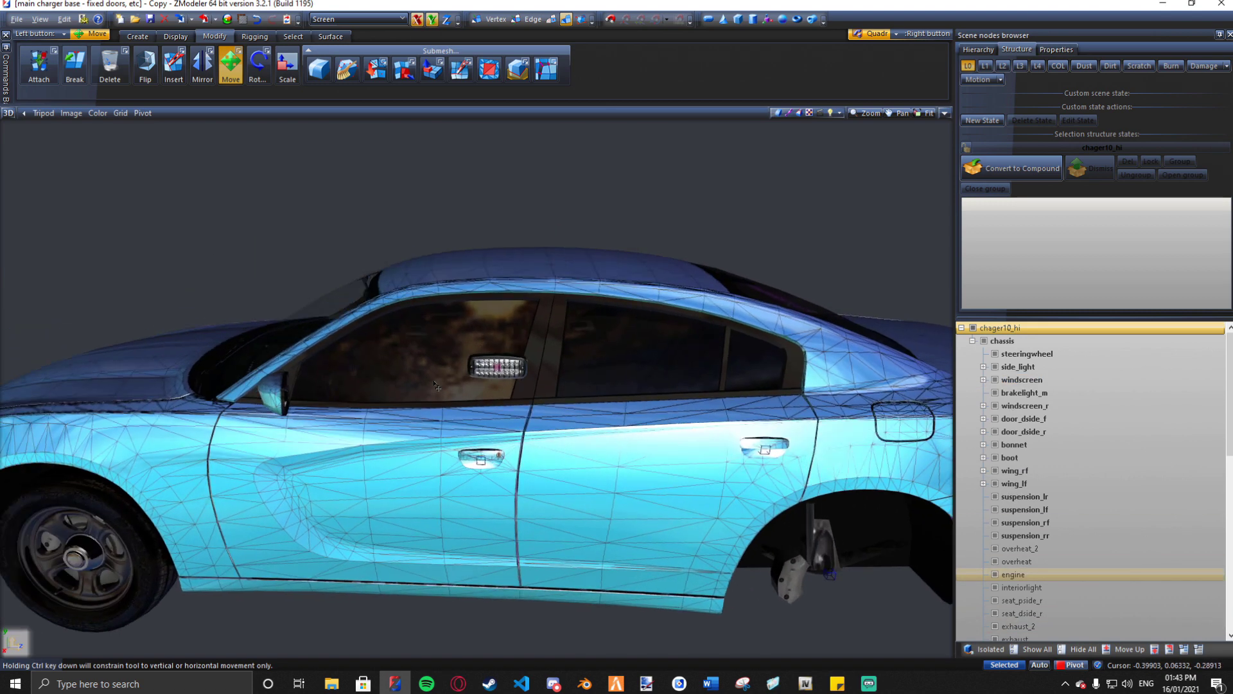
left_click(1079, 650)
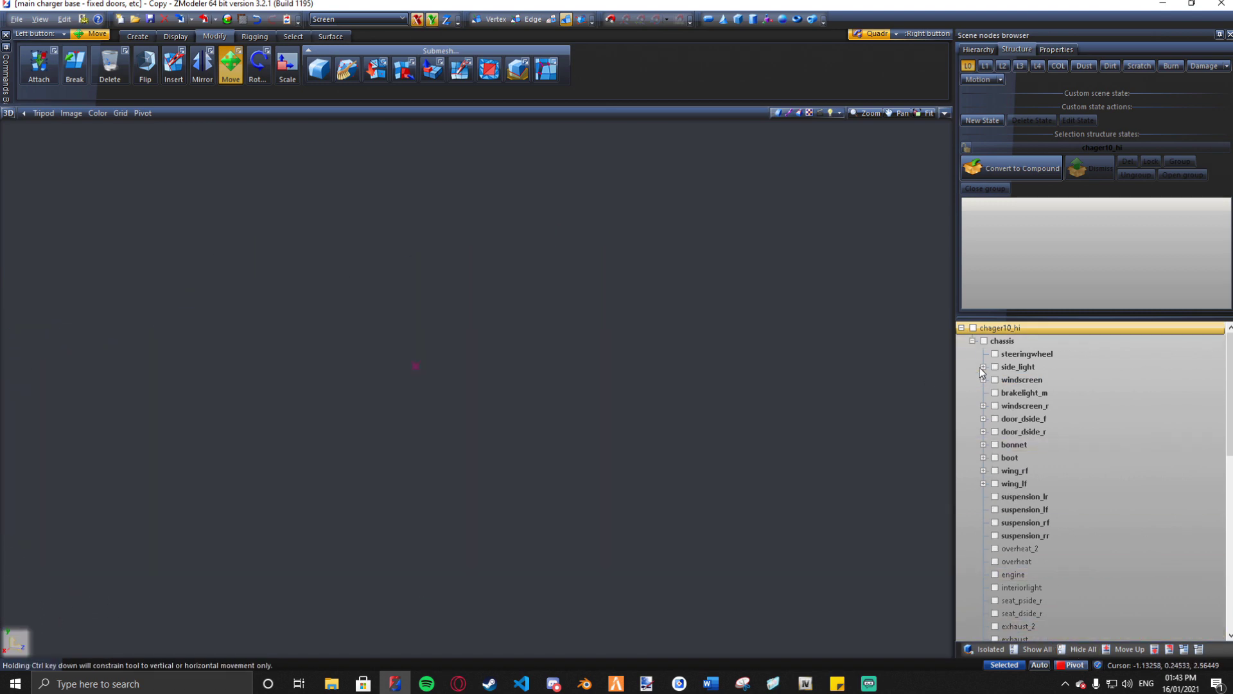
left_click(984, 366)
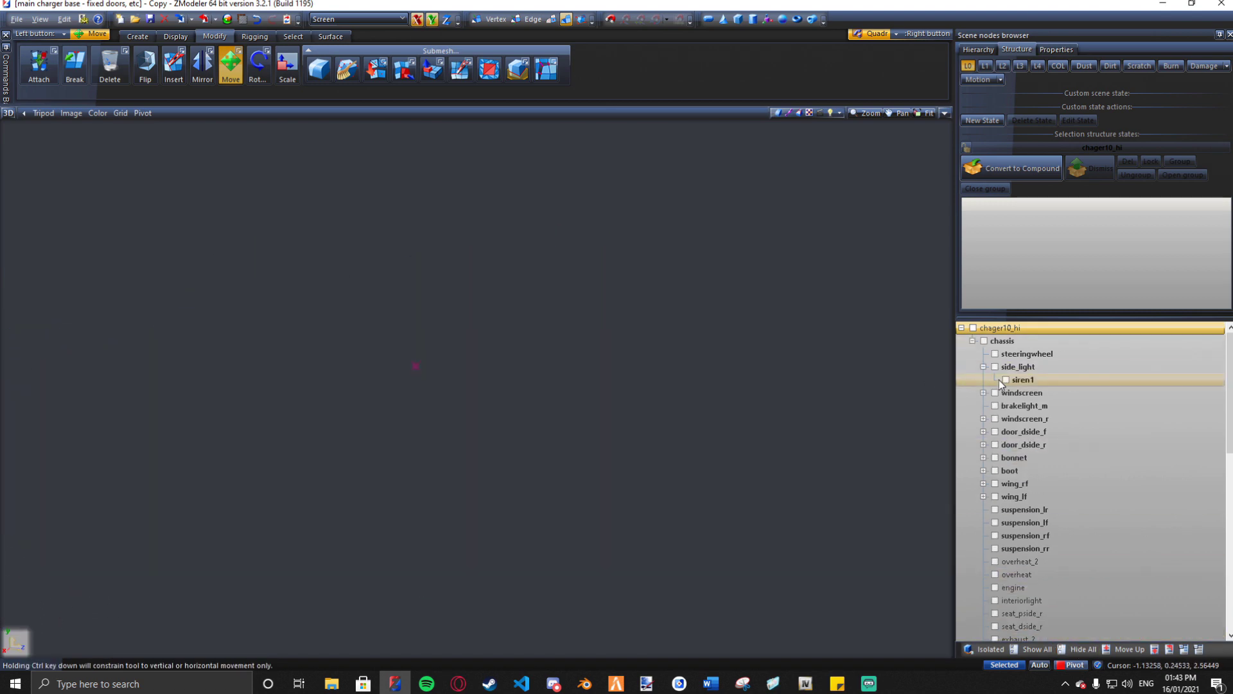
left_click(944, 113)
left_click_drag(357, 228, 235, 312)
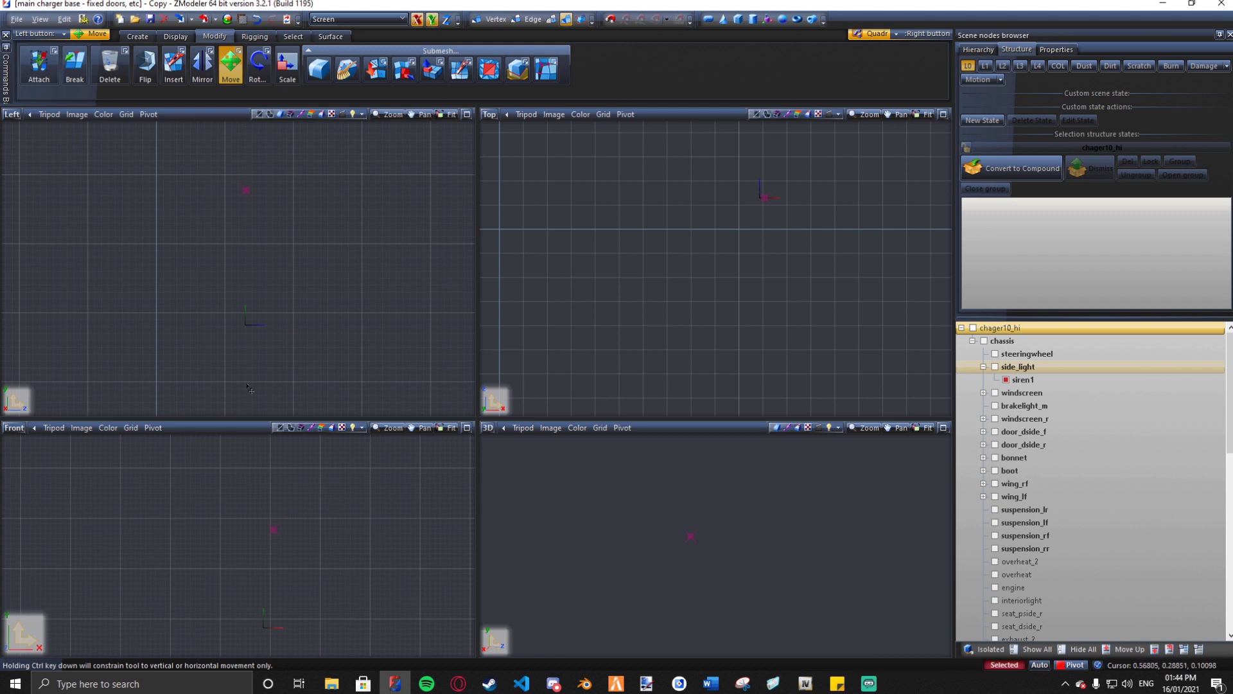
Step: In siren1's properties, enter a scale of 100 and a Y rotation of -90
left_click(1056, 49)
left_click(1085, 211)
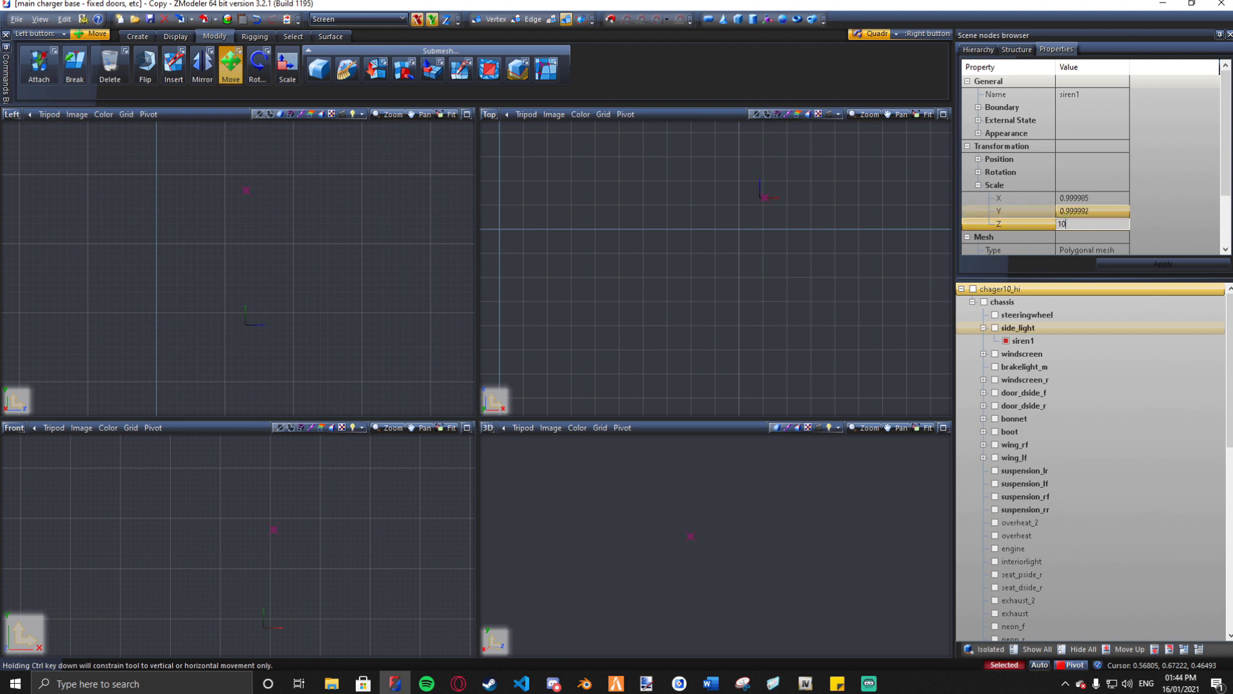
double_click(1065, 213)
type("100")
left_click(1023, 199)
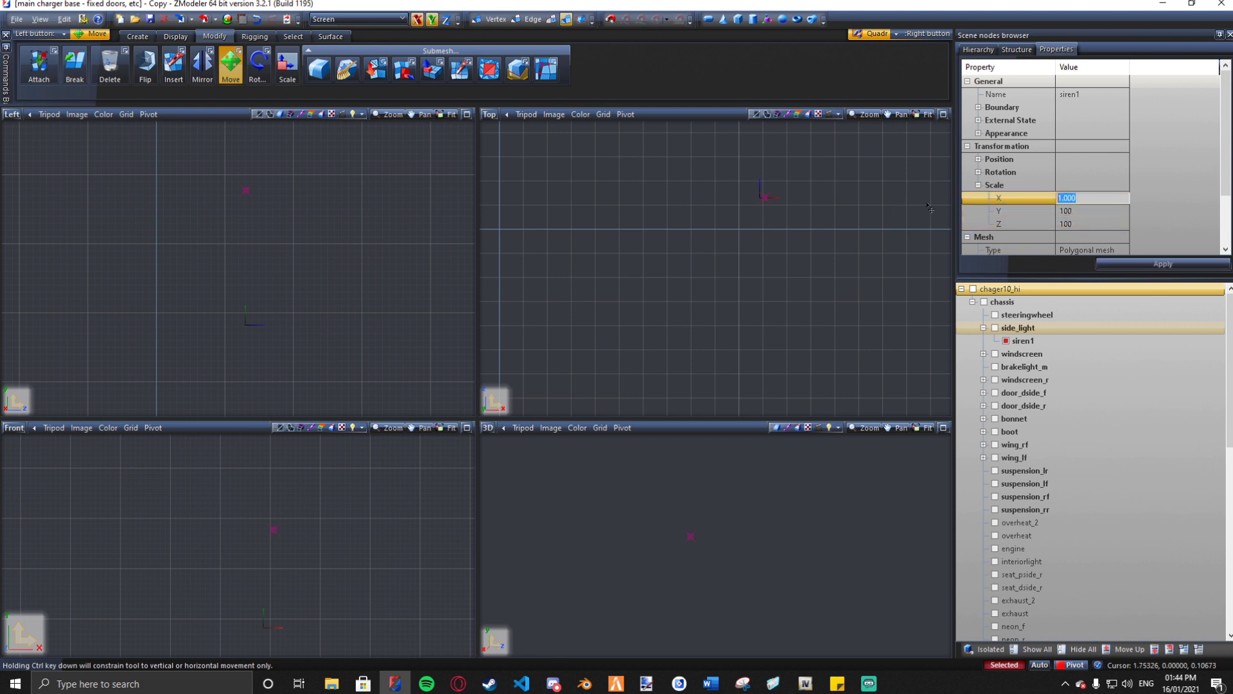
type("10")
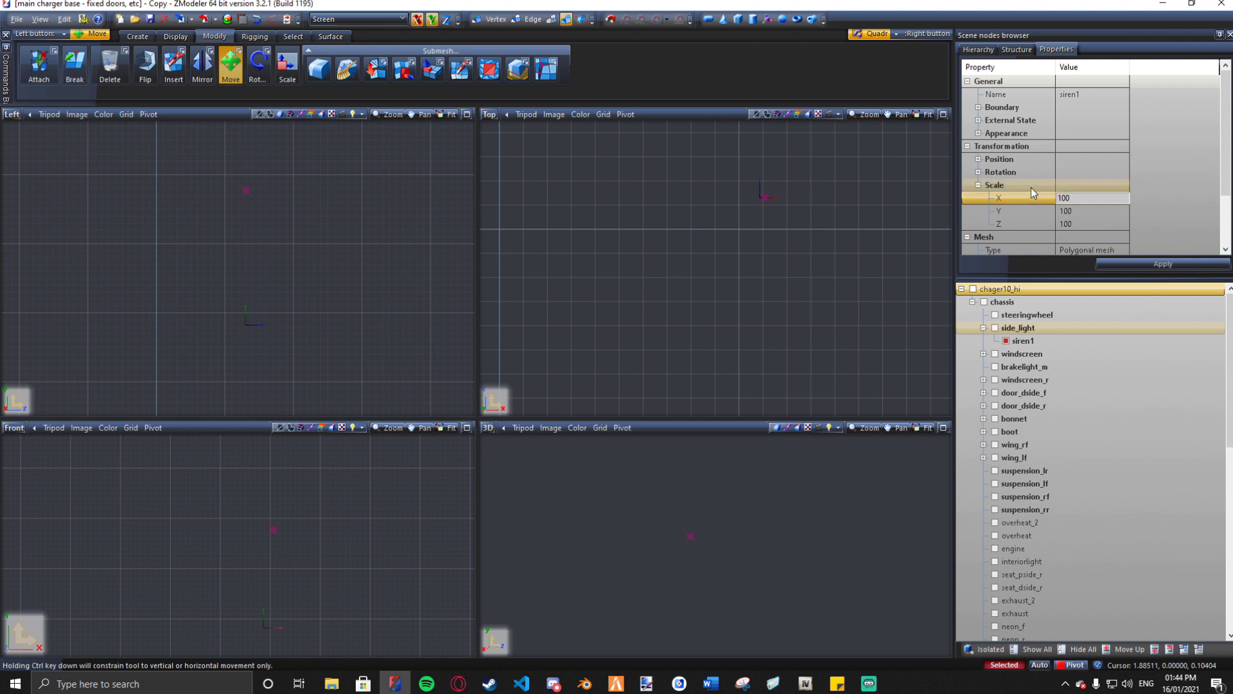
left_click(978, 172)
double_click(1063, 199)
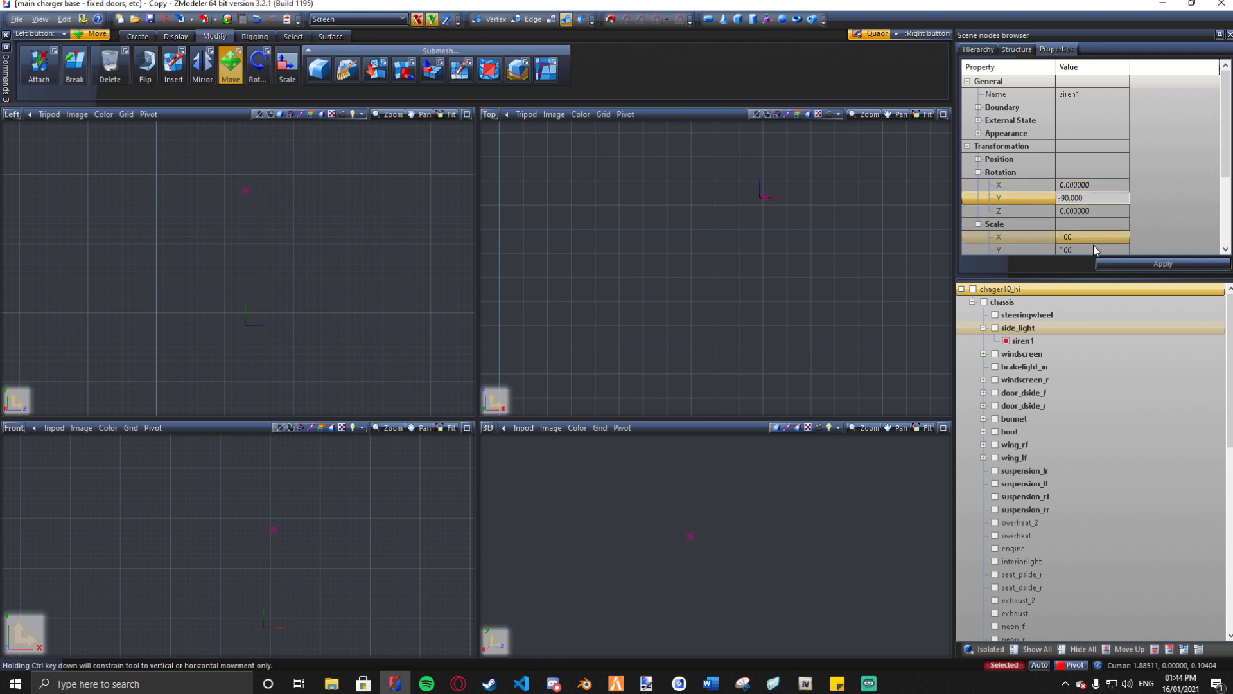
Step: Apply siren1's new scale and rotation and make the side_light group visible
left_click(1124, 266)
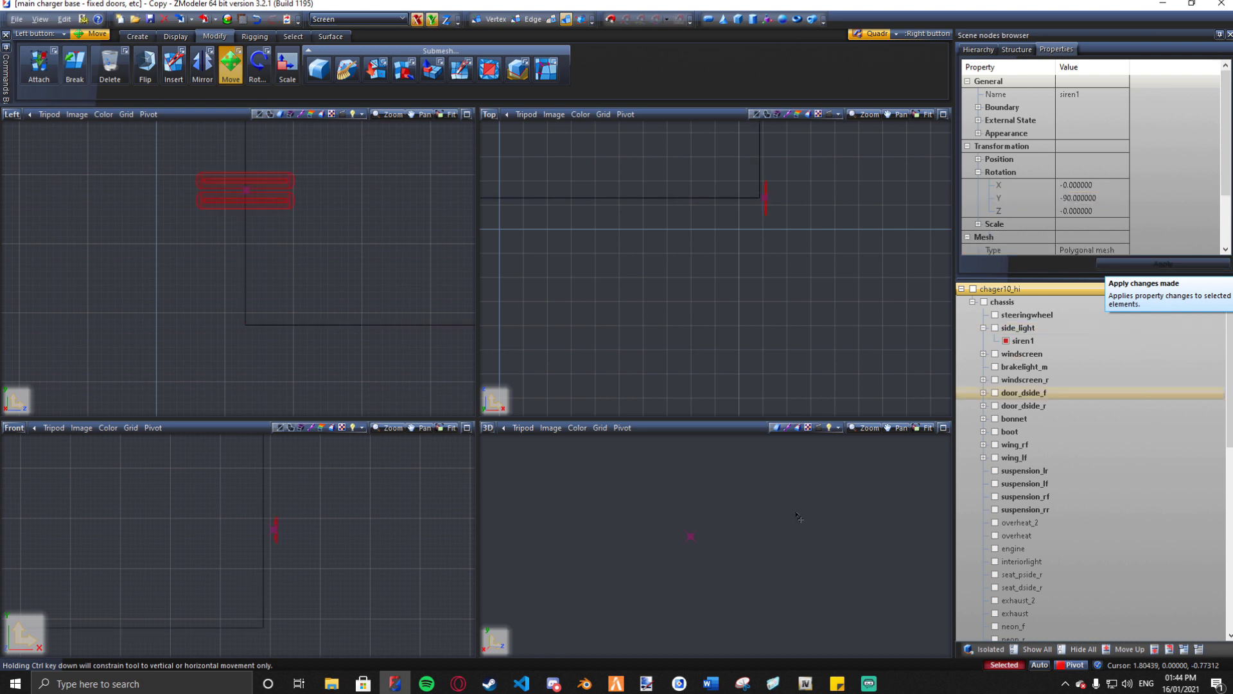
left_click(995, 328)
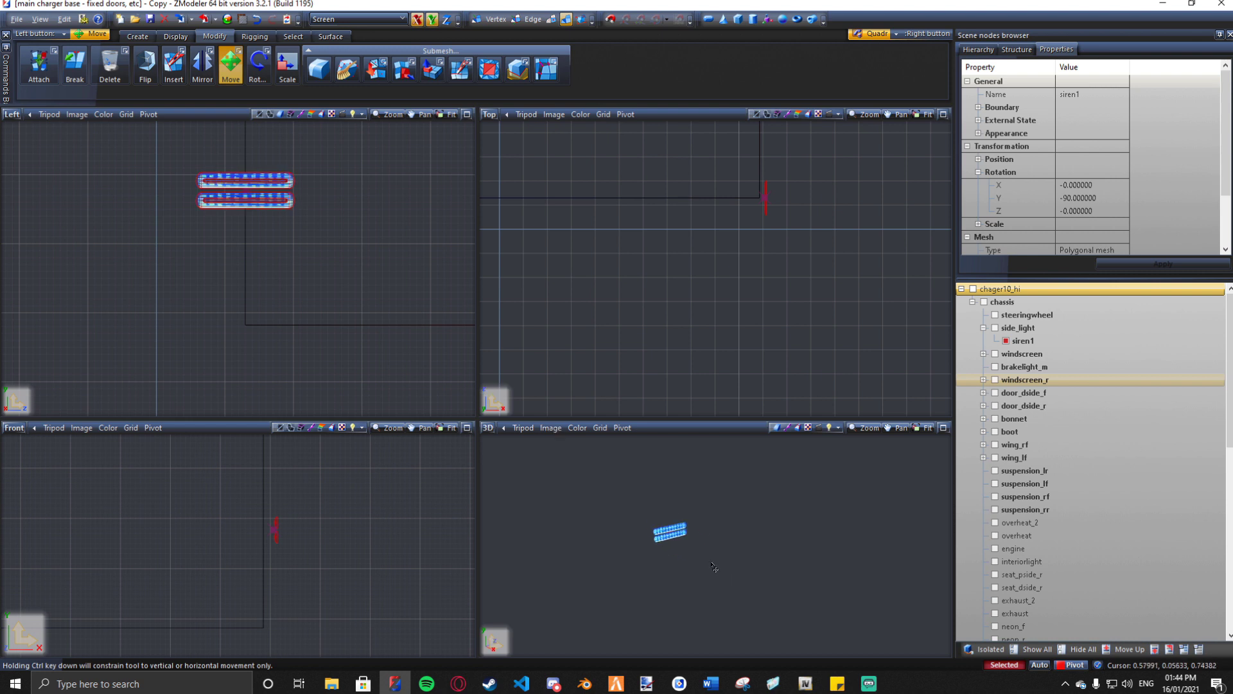
left_click(331, 36)
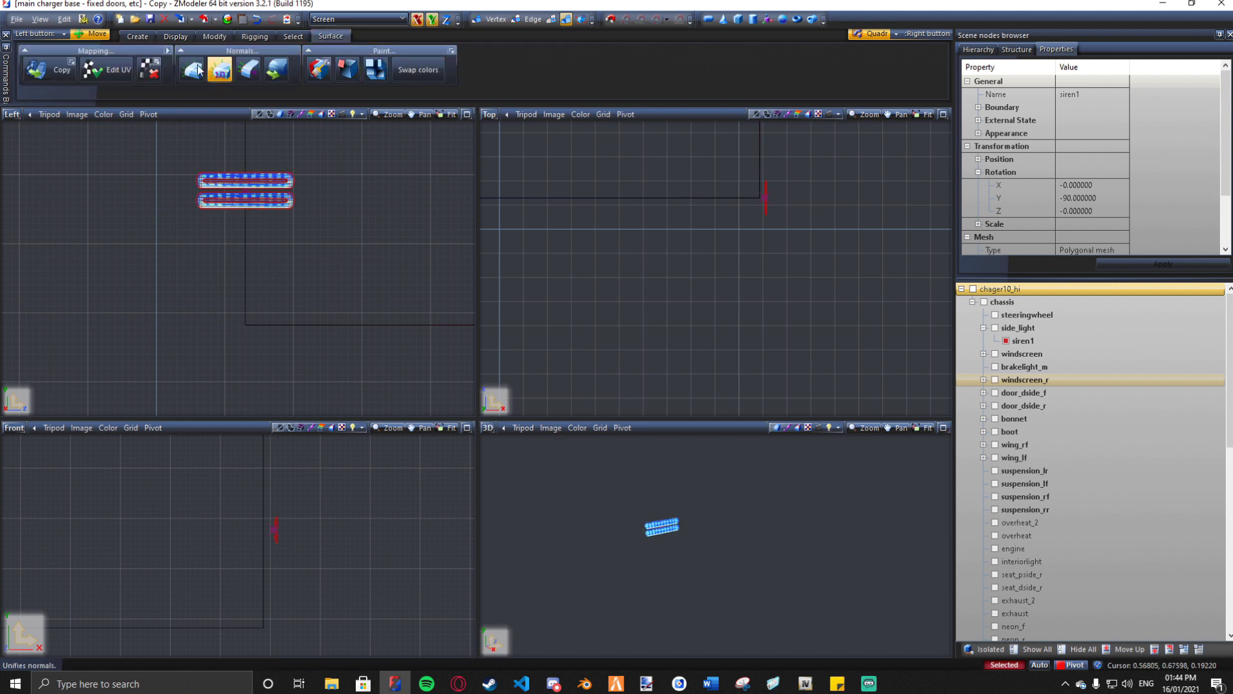
left_click(192, 69)
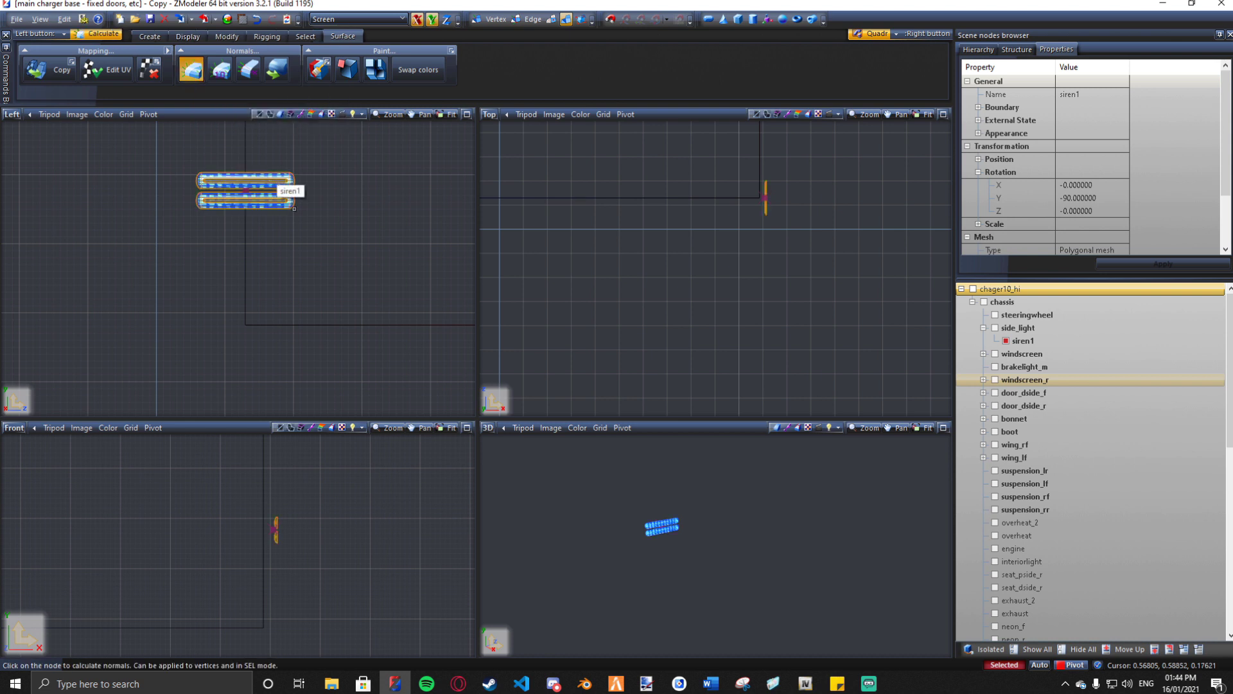
left_click(193, 68)
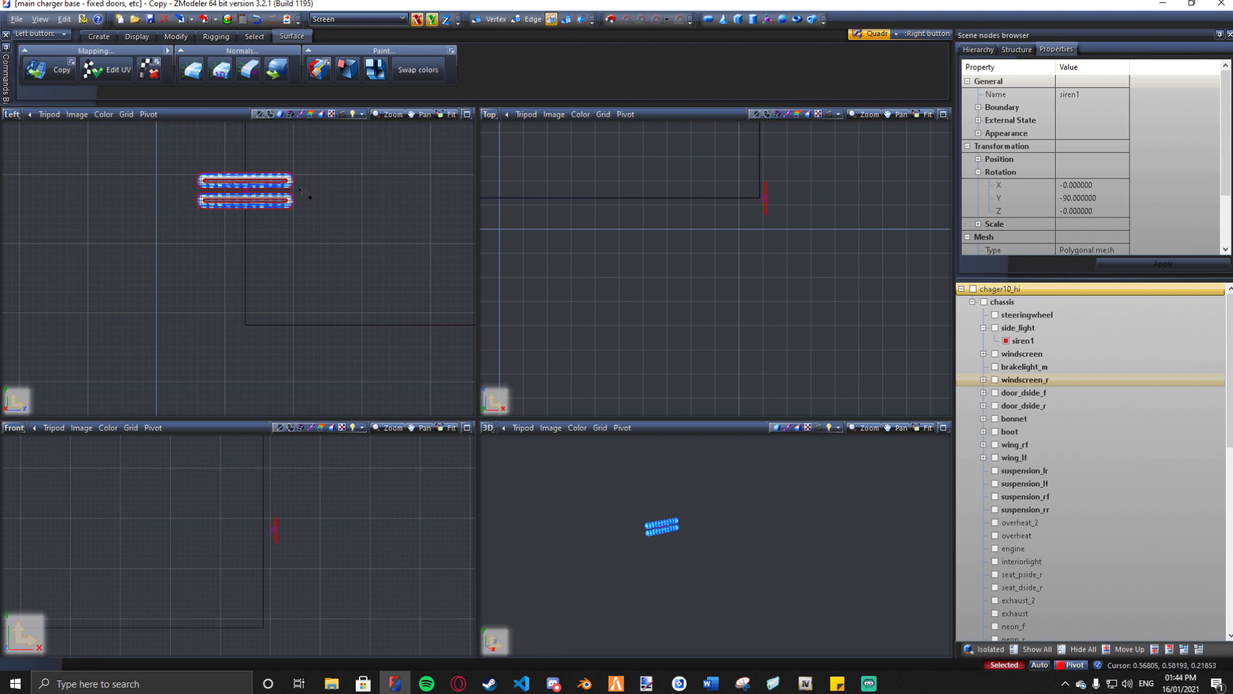
left_click(191, 69)
right_click(186, 150)
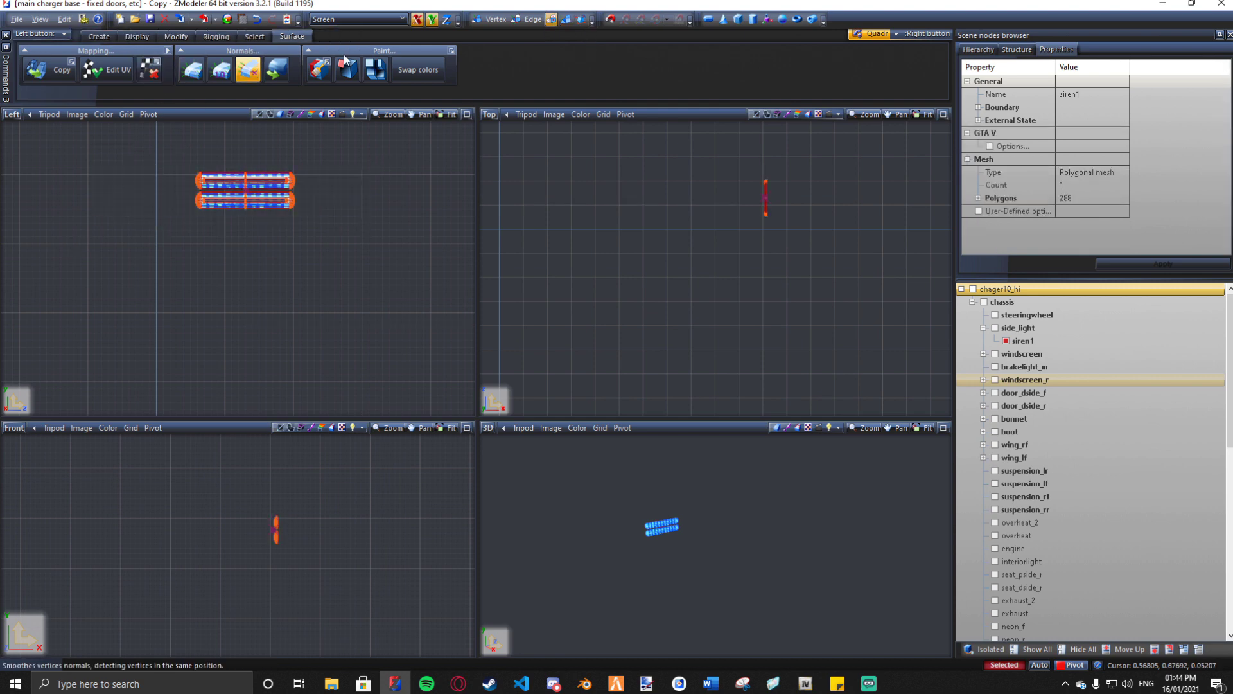
left_click(503, 18)
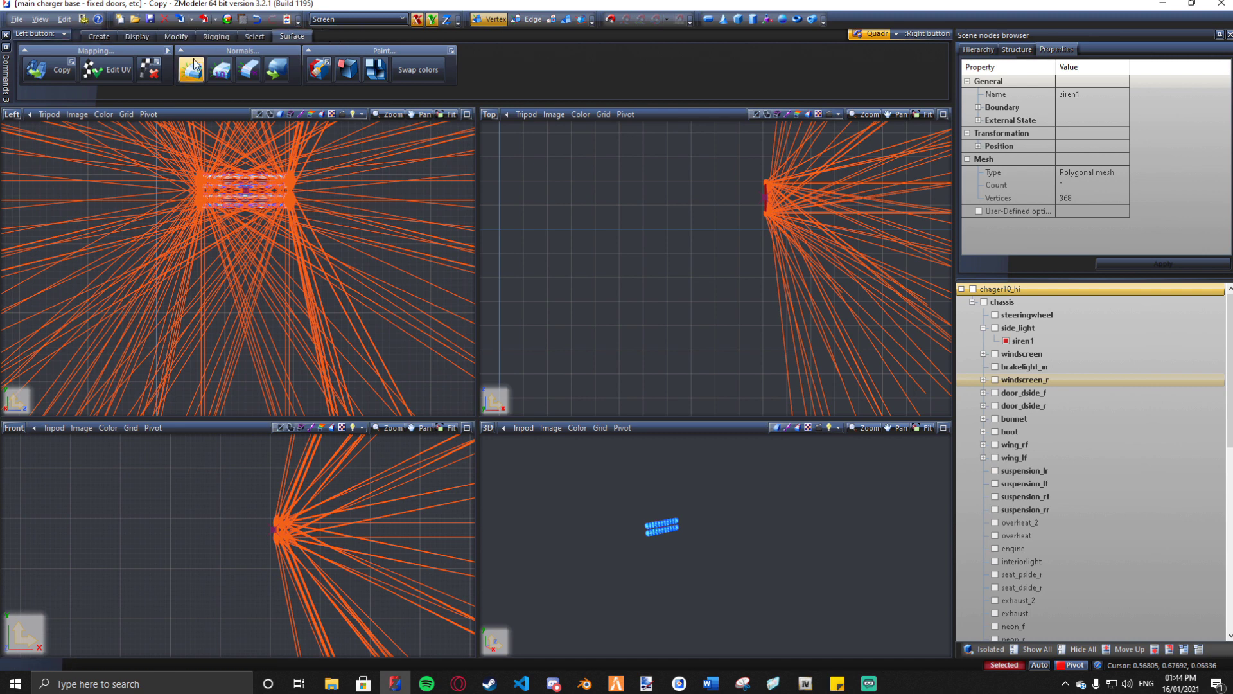
left_click(565, 19)
left_click(978, 120)
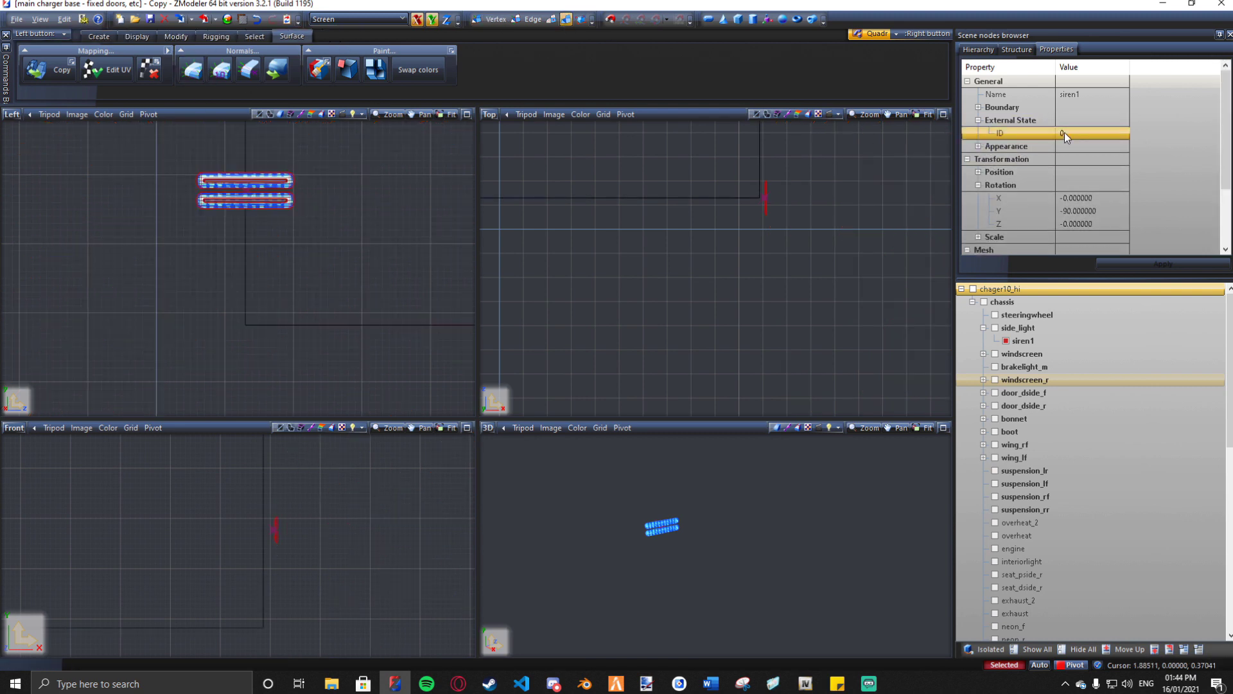
left_click(979, 185)
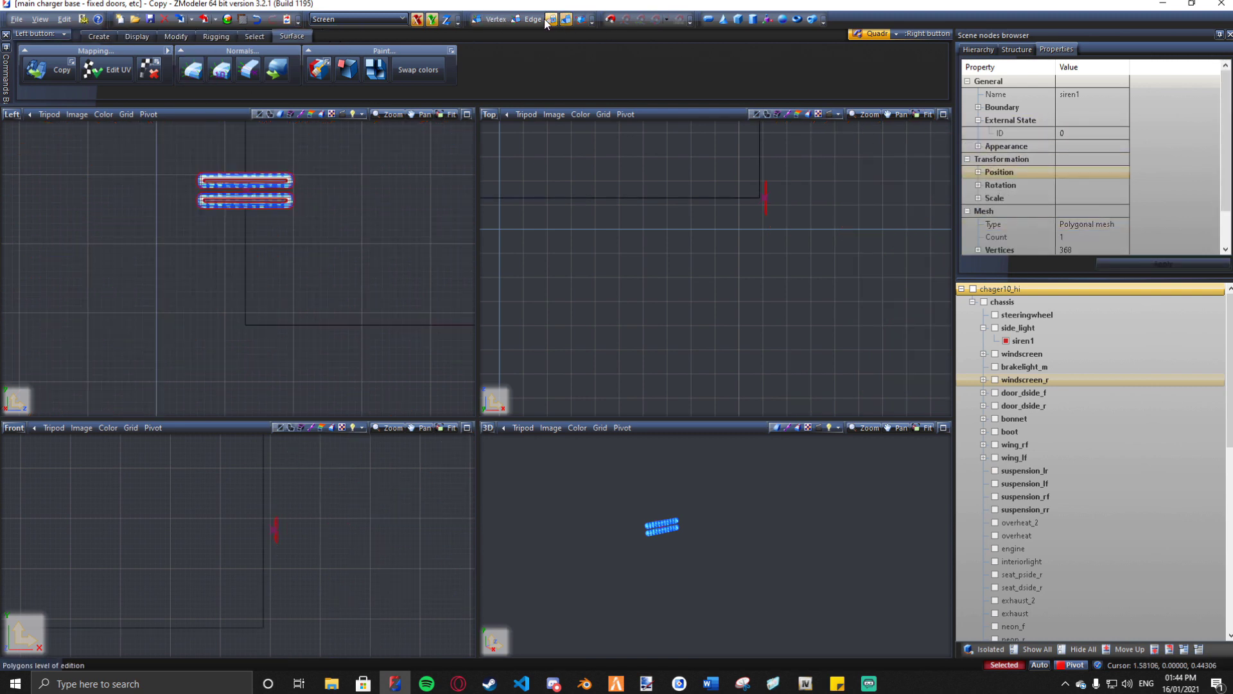
left_click_drag(355, 207, 114, 158)
left_click(1084, 135)
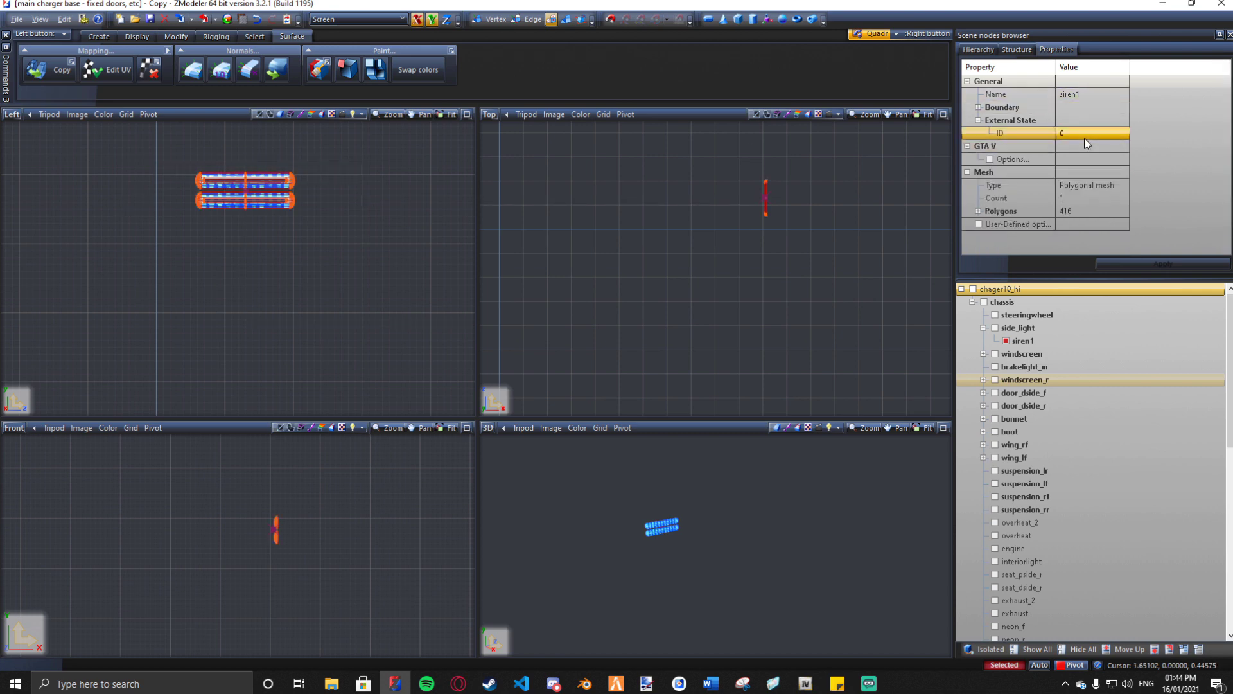
left_click(1132, 259)
left_click(492, 19)
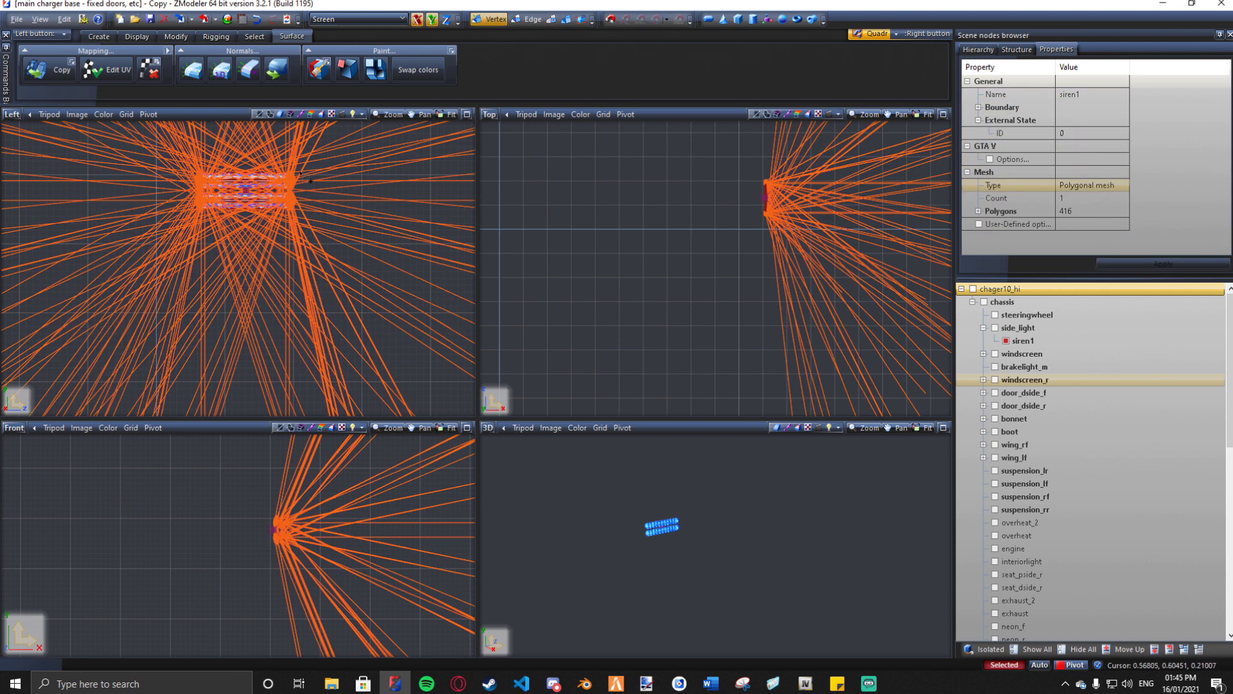
left_click(1093, 135)
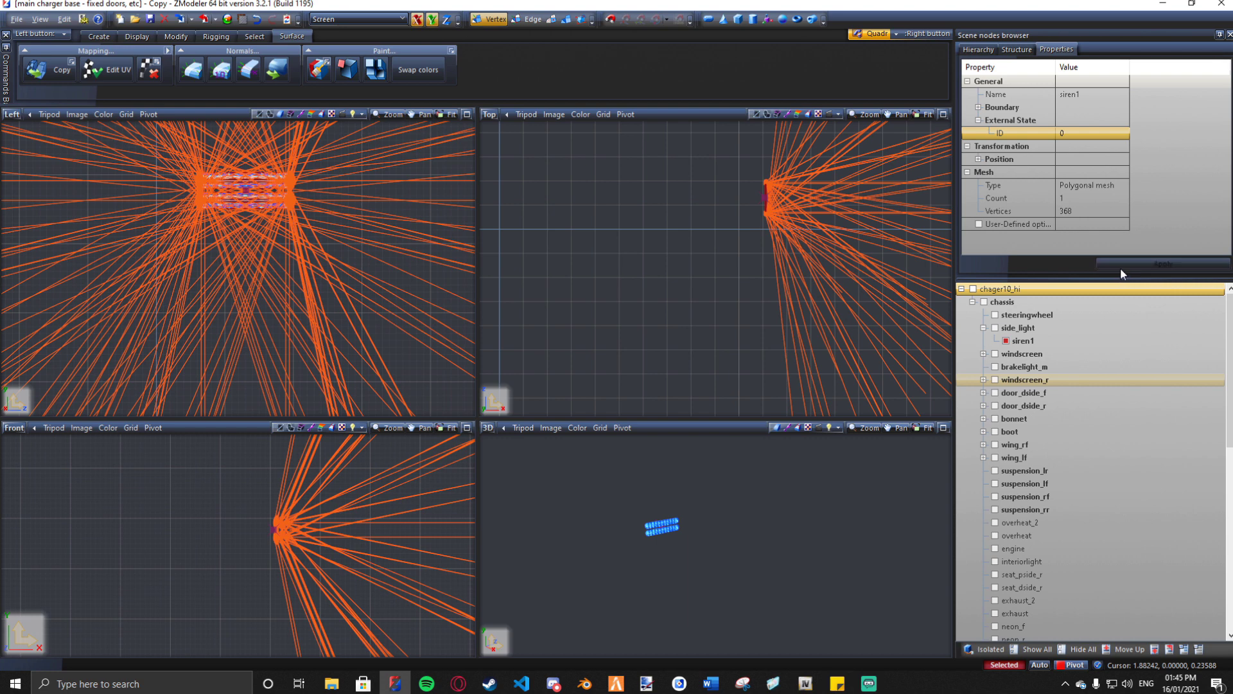
Step: Set siren1's Y rotation to 0 in Properties
left_click(566, 21)
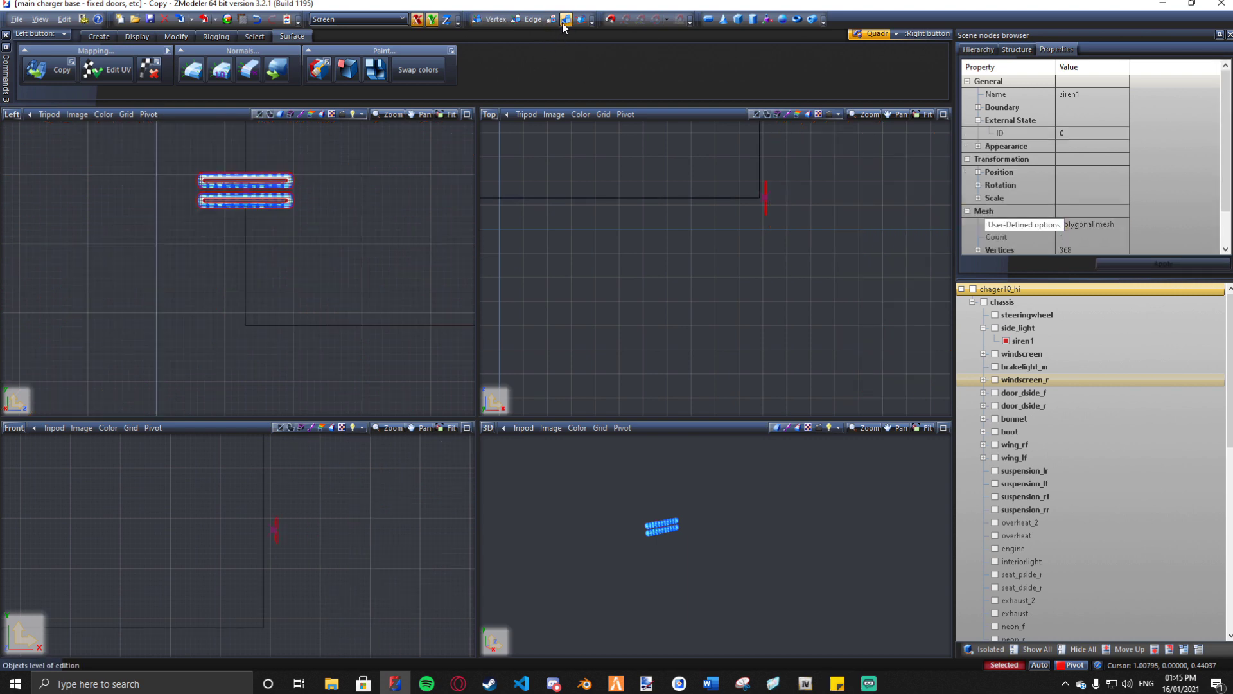
left_click(978, 185)
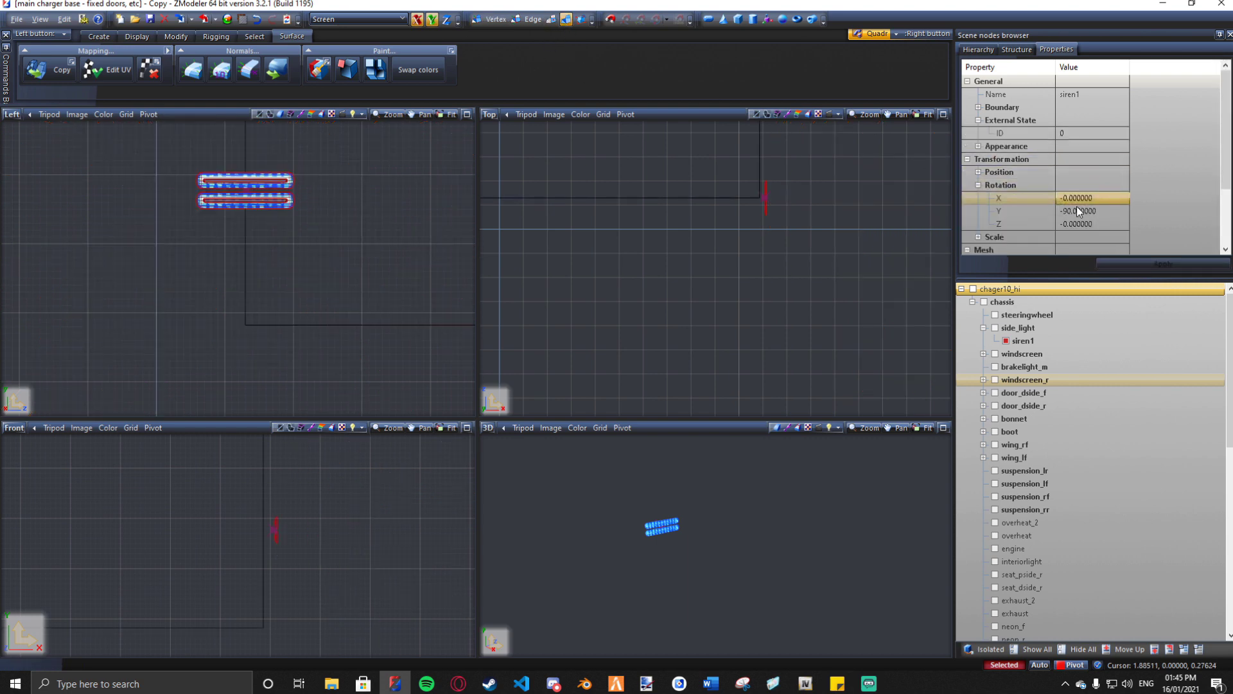
left_click(1085, 211)
type("0")
key("Return")
Step: Reset siren1's X, Y and Z scale to 1 and apply the changes
left_click(978, 236)
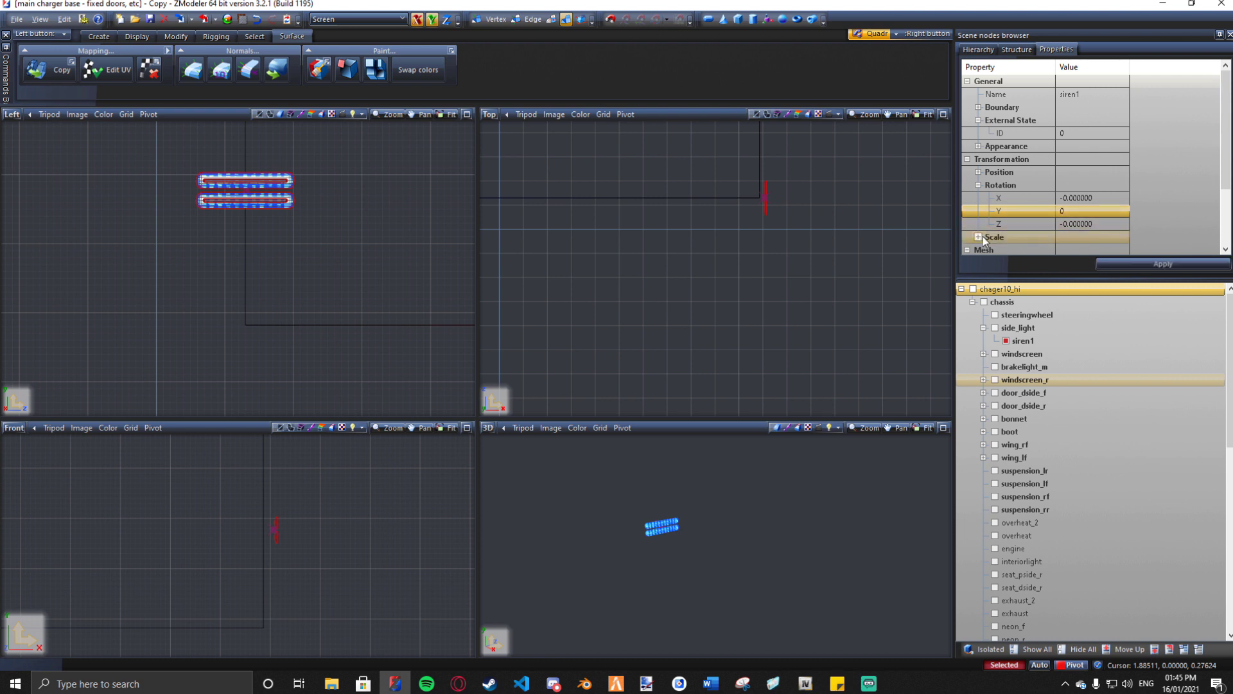
scroll(1079, 246, "down", 1)
left_click(1085, 223)
type("1")
key("Return")
left_click(1085, 236)
type("1")
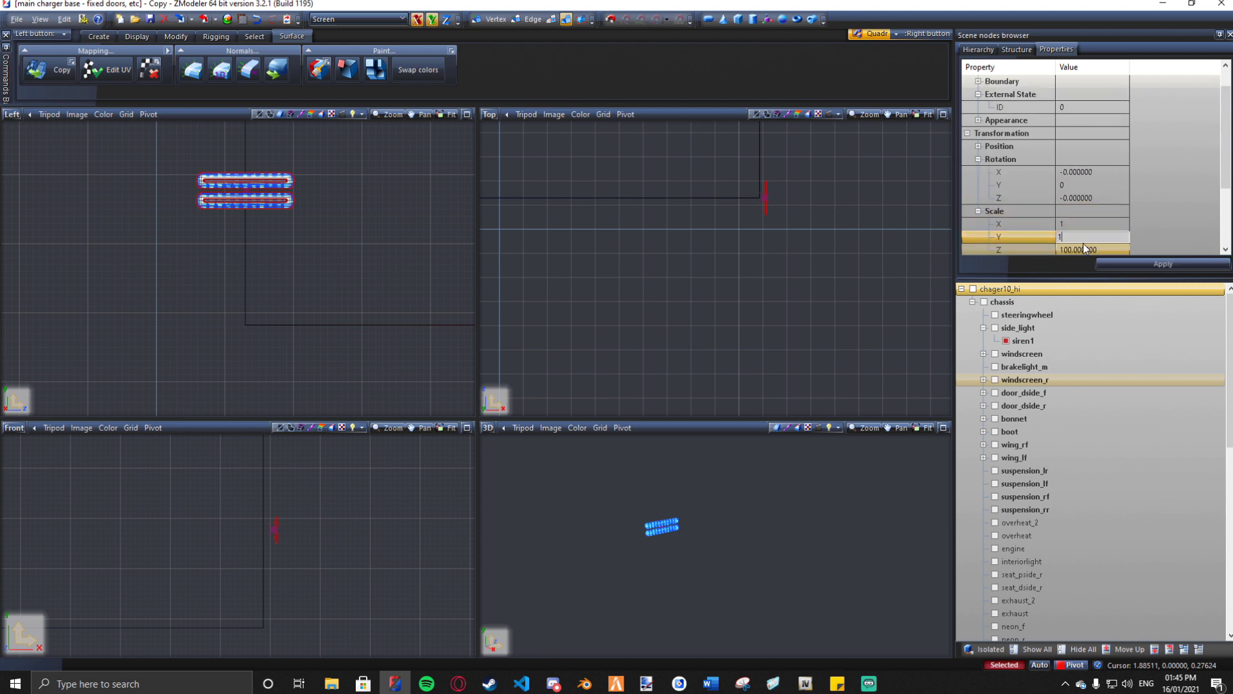
key("Return")
scroll(1101, 250, "down", 1)
left_click(1103, 236)
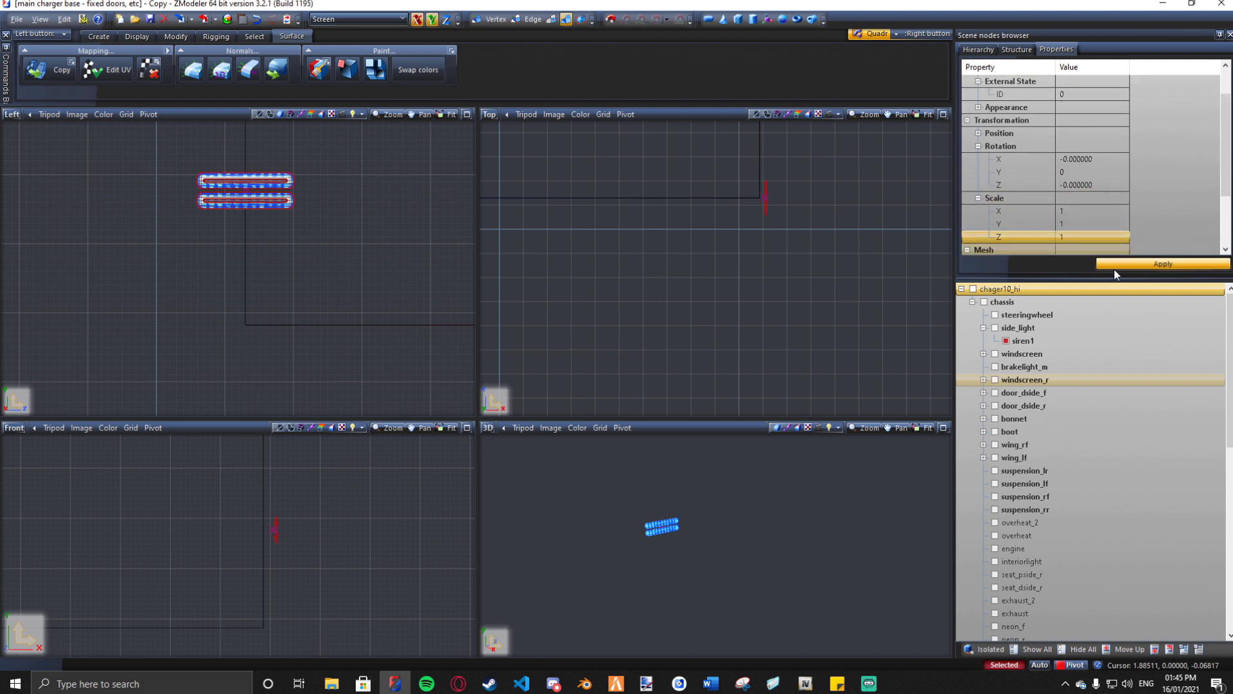
left_click(1156, 263)
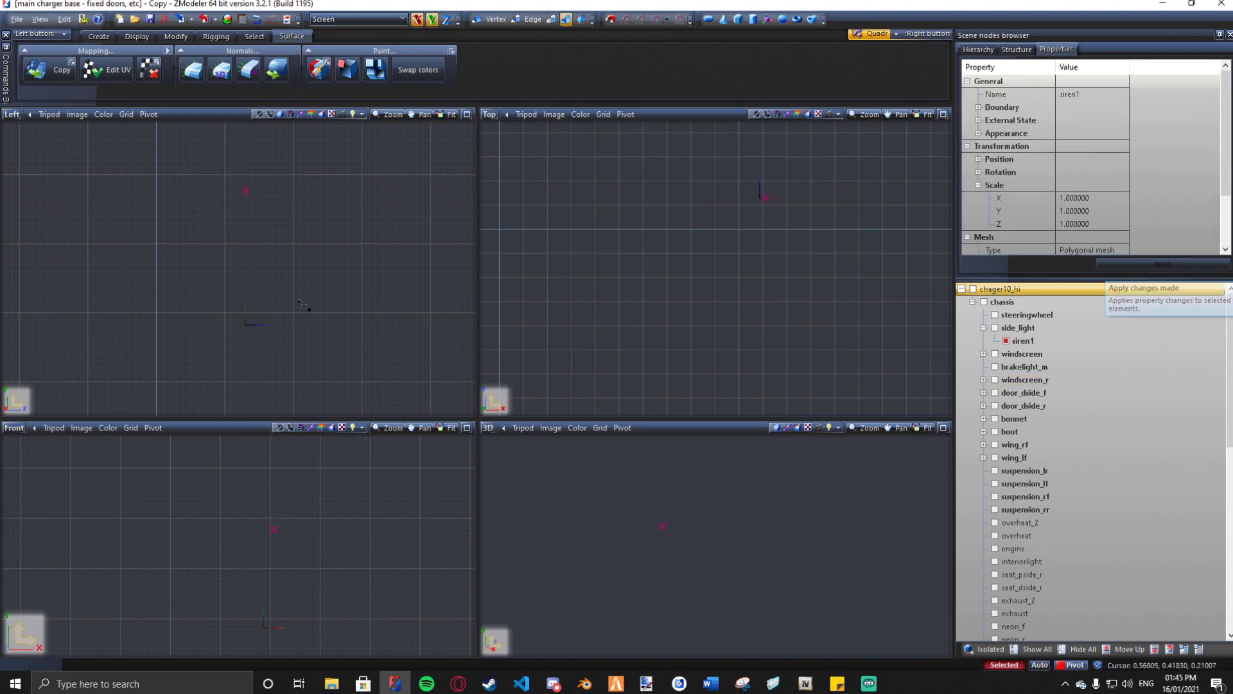
Step: Deselect, maximize the 3D view and show all parts to see the Charger's side
left_click(244, 326)
left_click(943, 427)
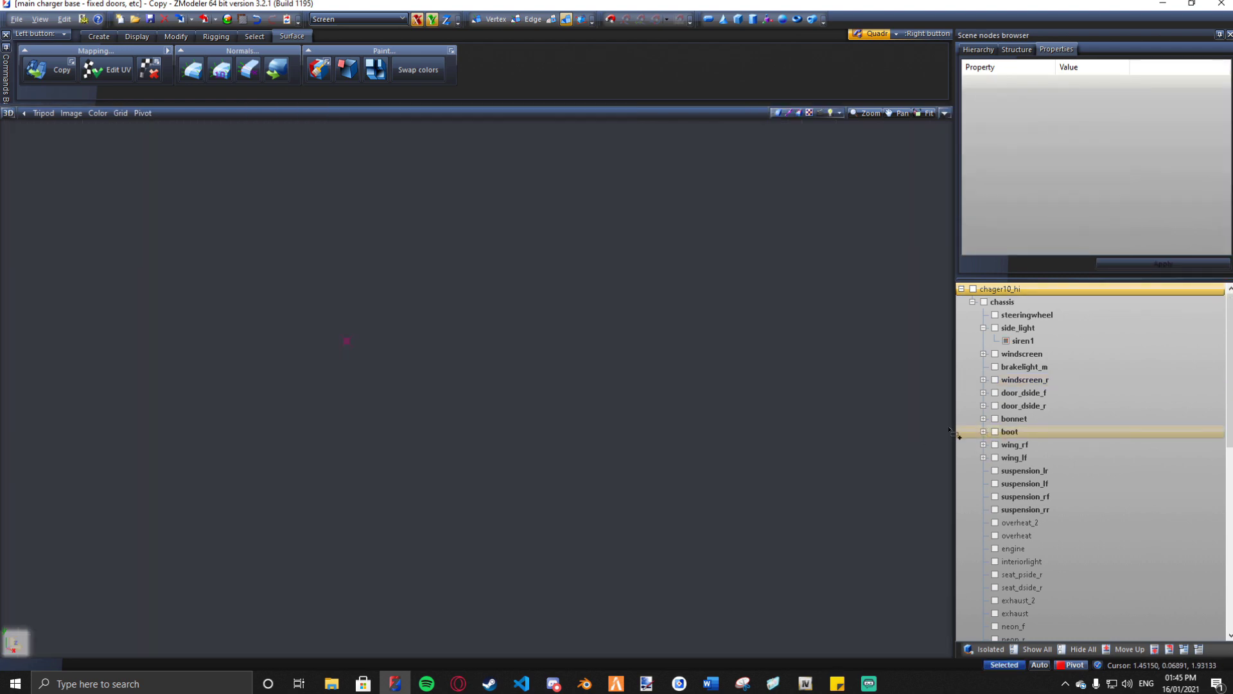
left_click(1031, 649)
middle_click_drag(658, 456, 539, 323)
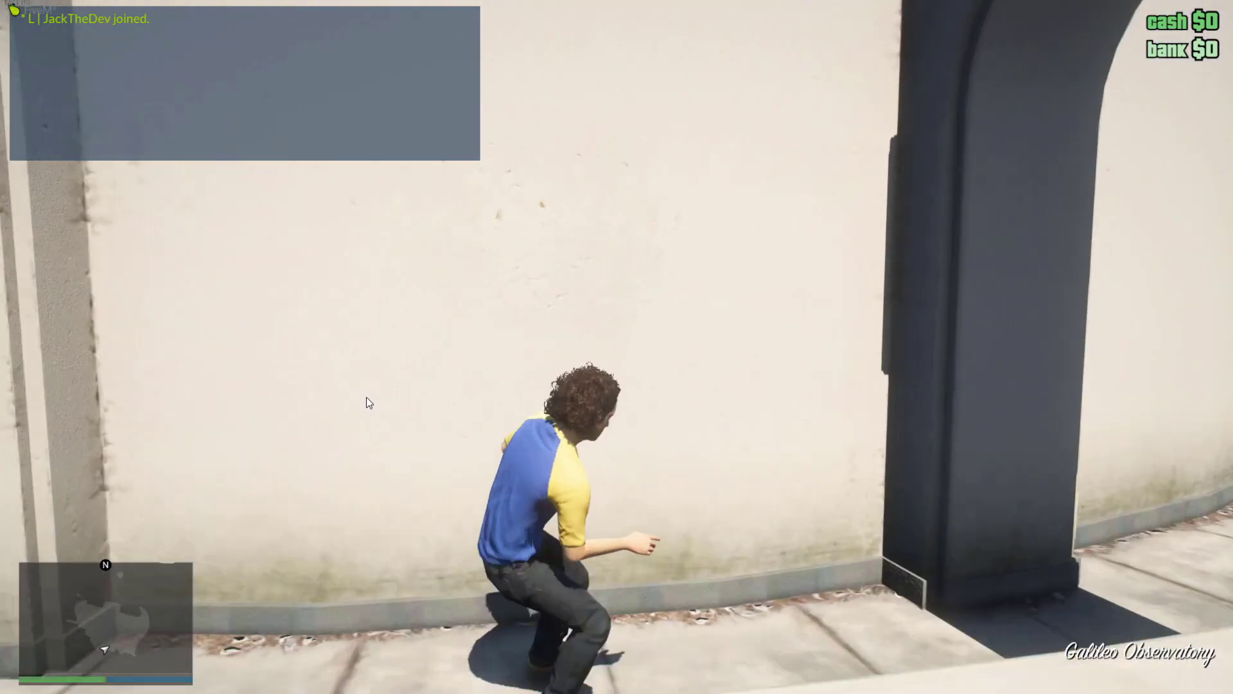
Step: Spawn the 'charger2' vehicle by model name from vMenu's Vehicle Spawner
key("F2")
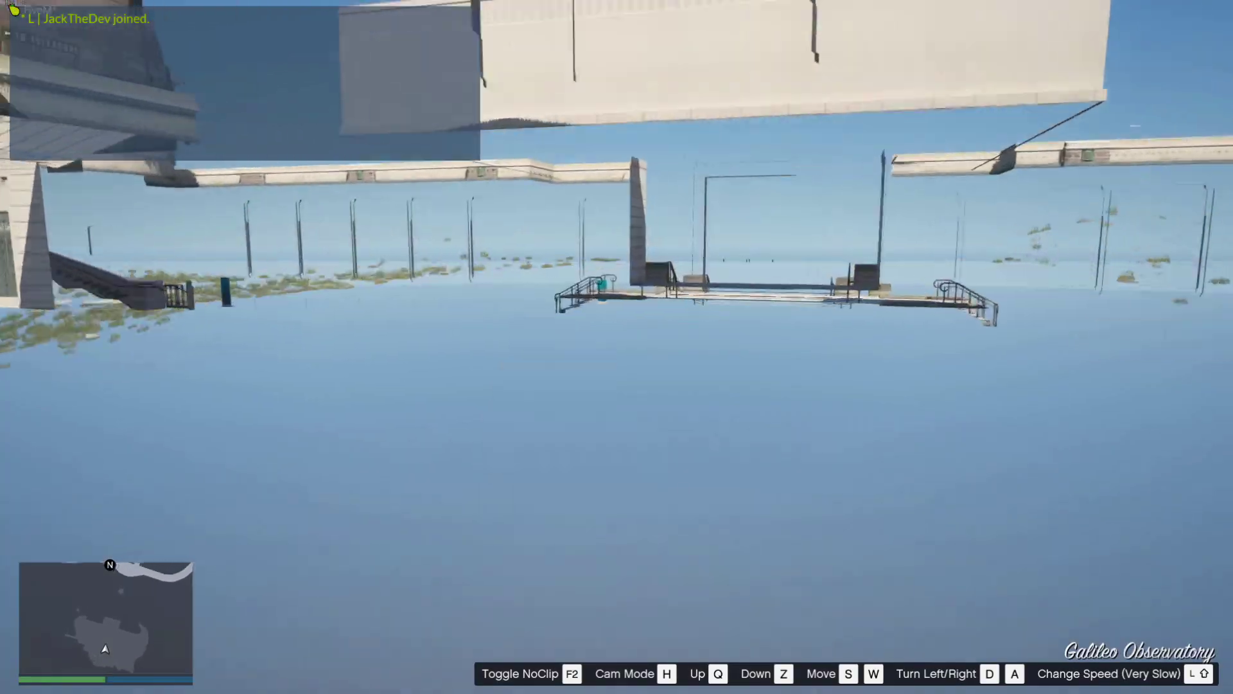
key("F2")
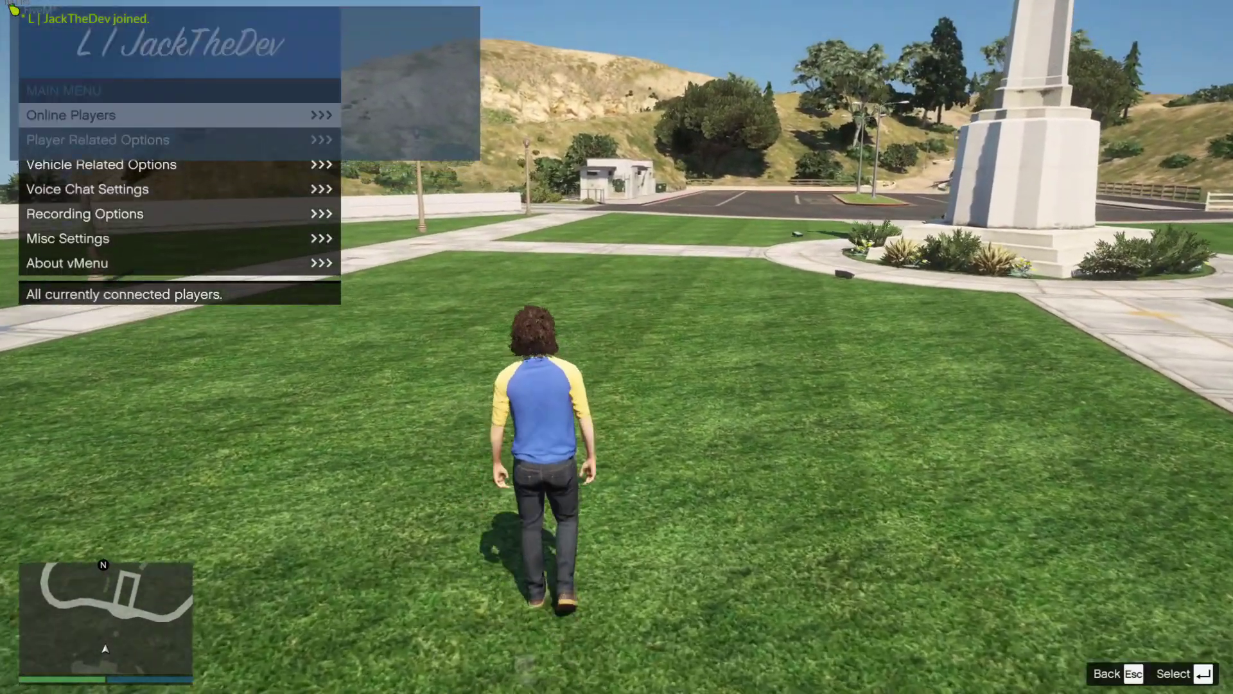
key("Down")
key("Down")
key("Return")
key("Return")
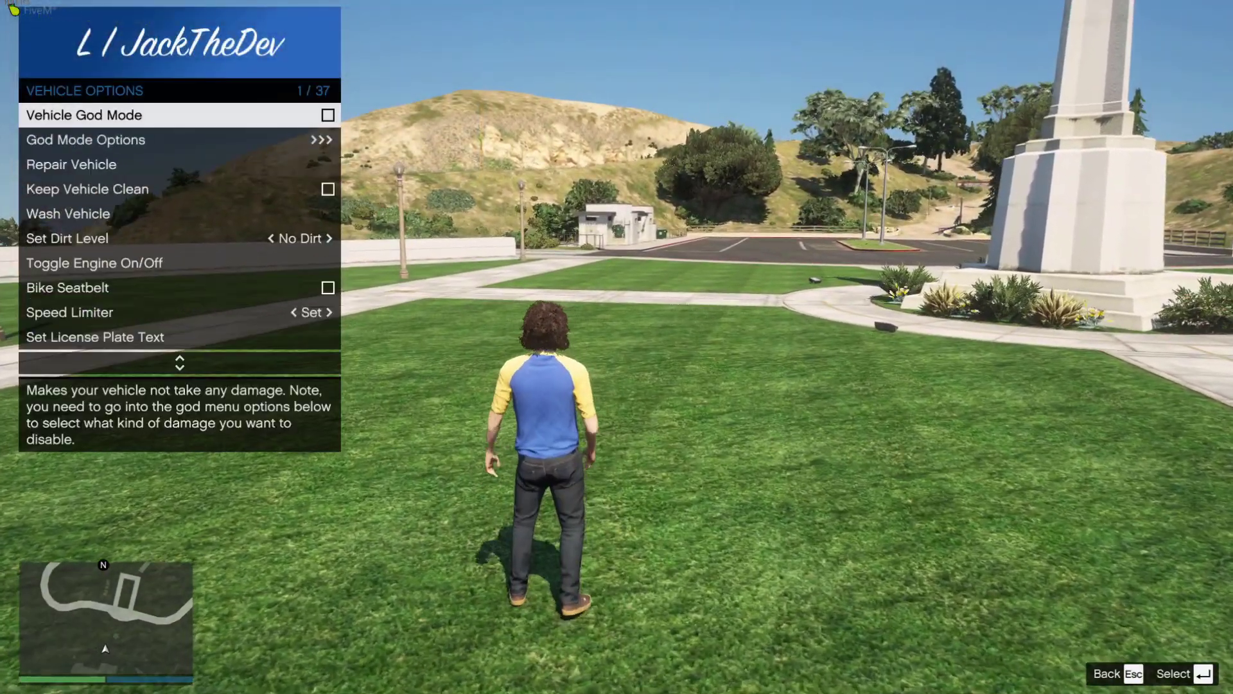
key("Escape")
key("Down")
key("Return")
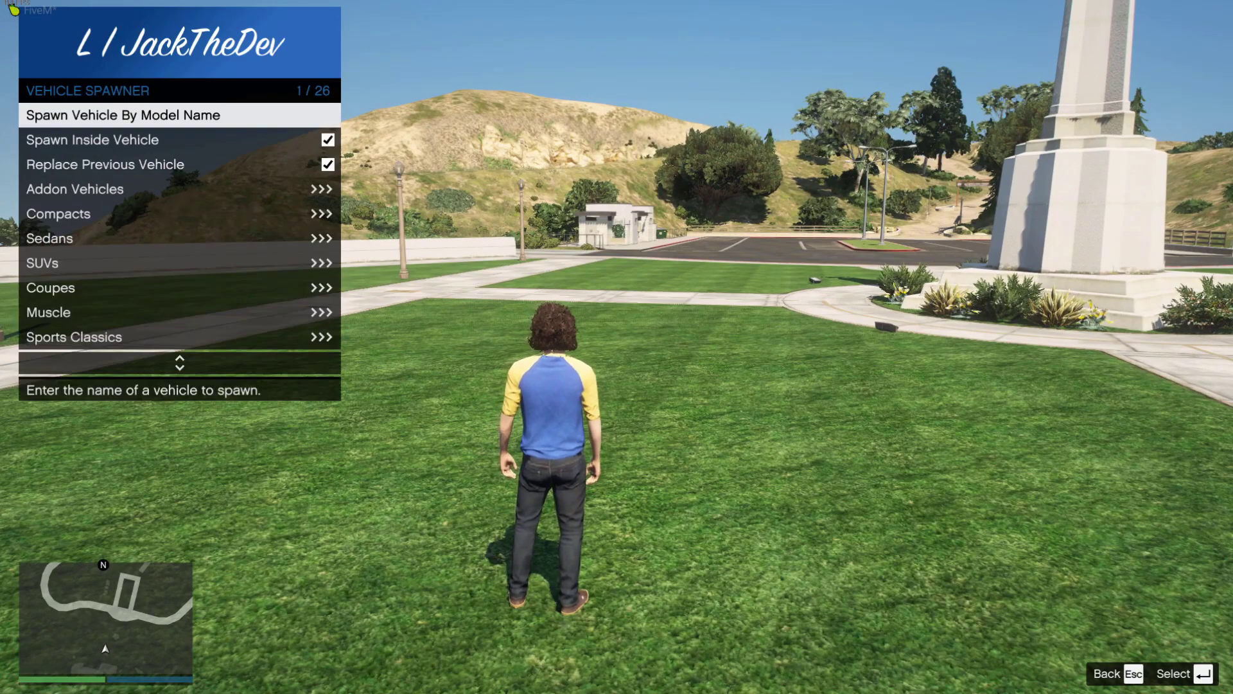
key("Return")
type("charger2")
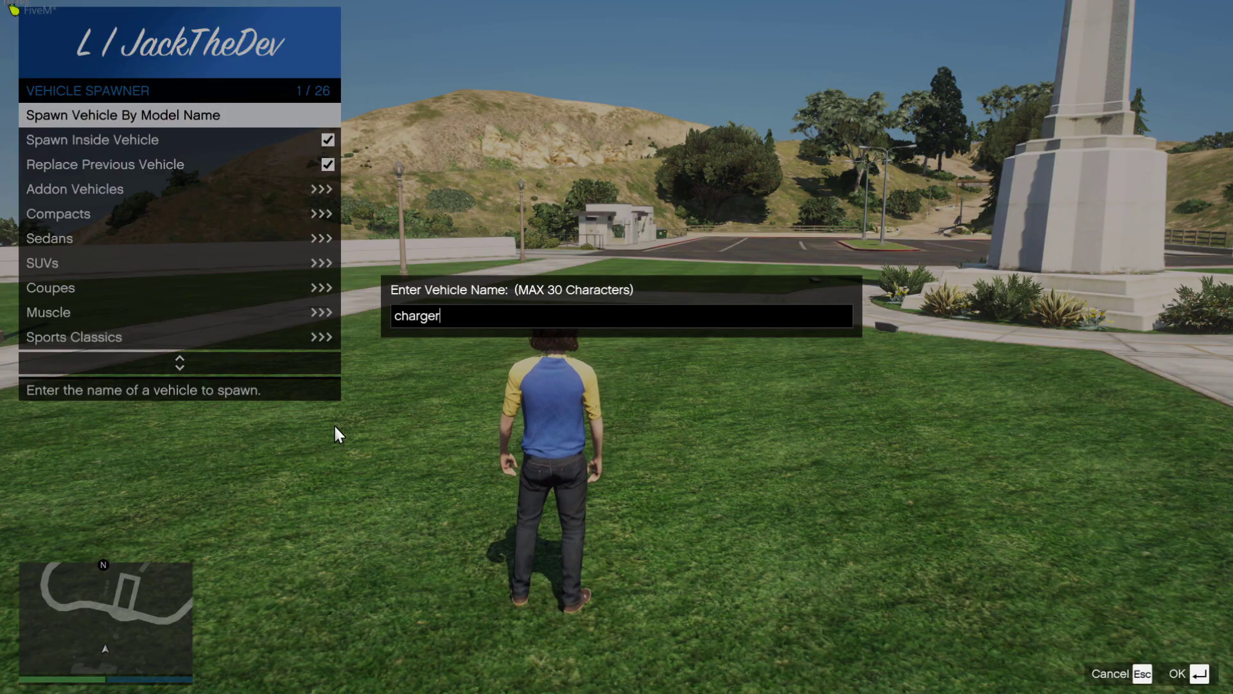
key("Return")
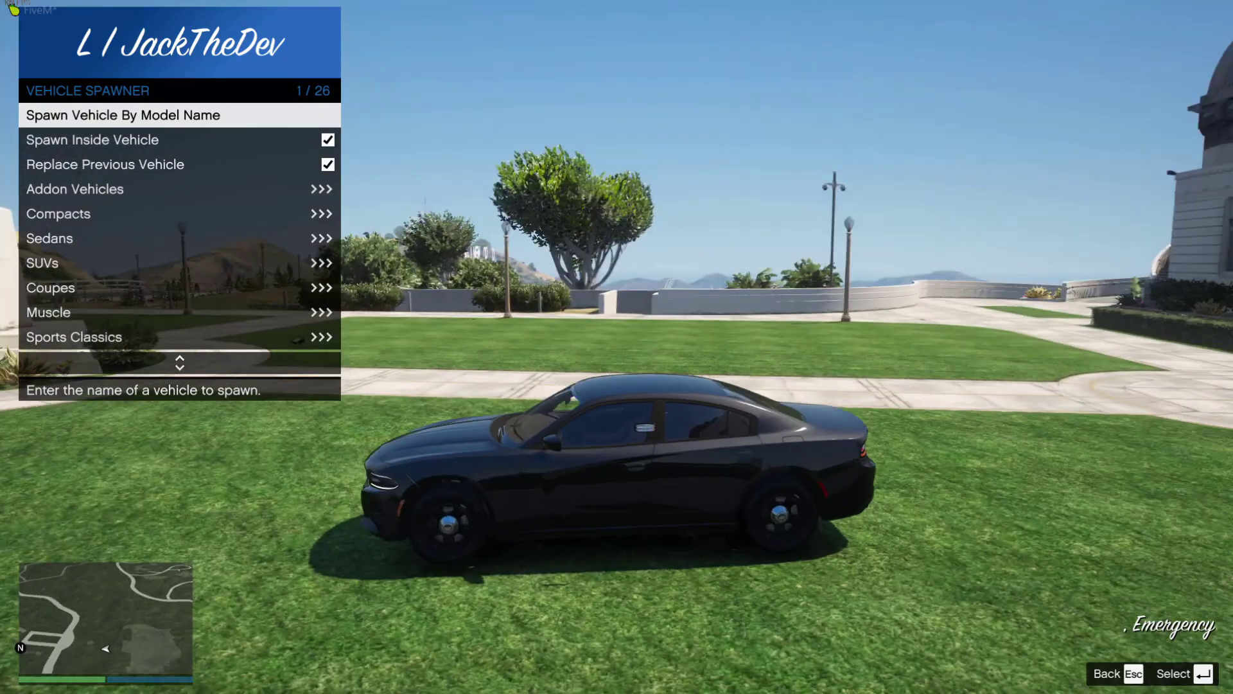
Step: Run the /night chat command to make the game dark
key("Escape")
type("v")
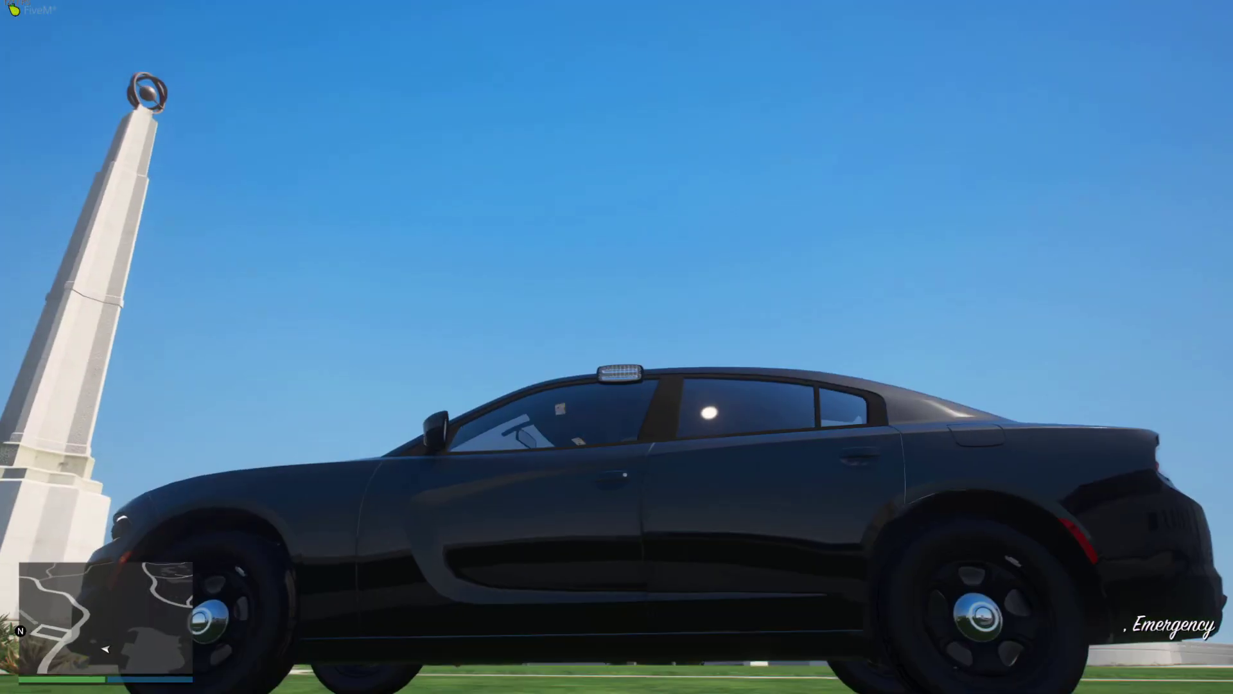
type("t/night")
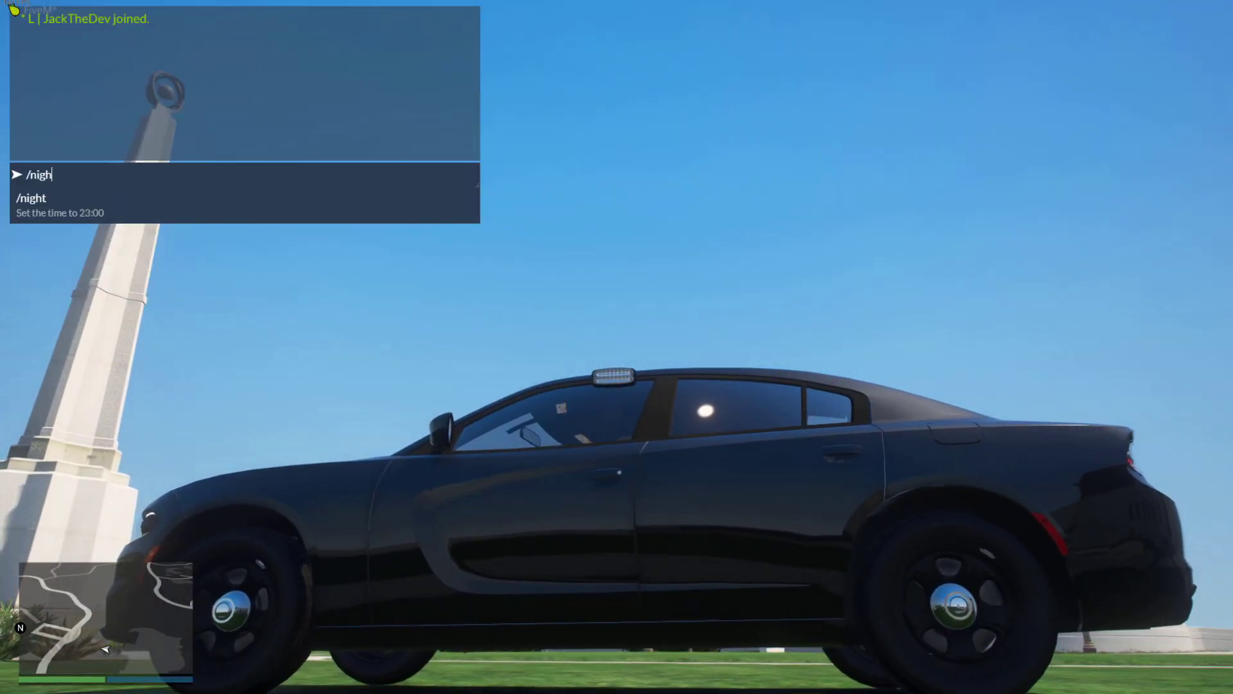
key("Return")
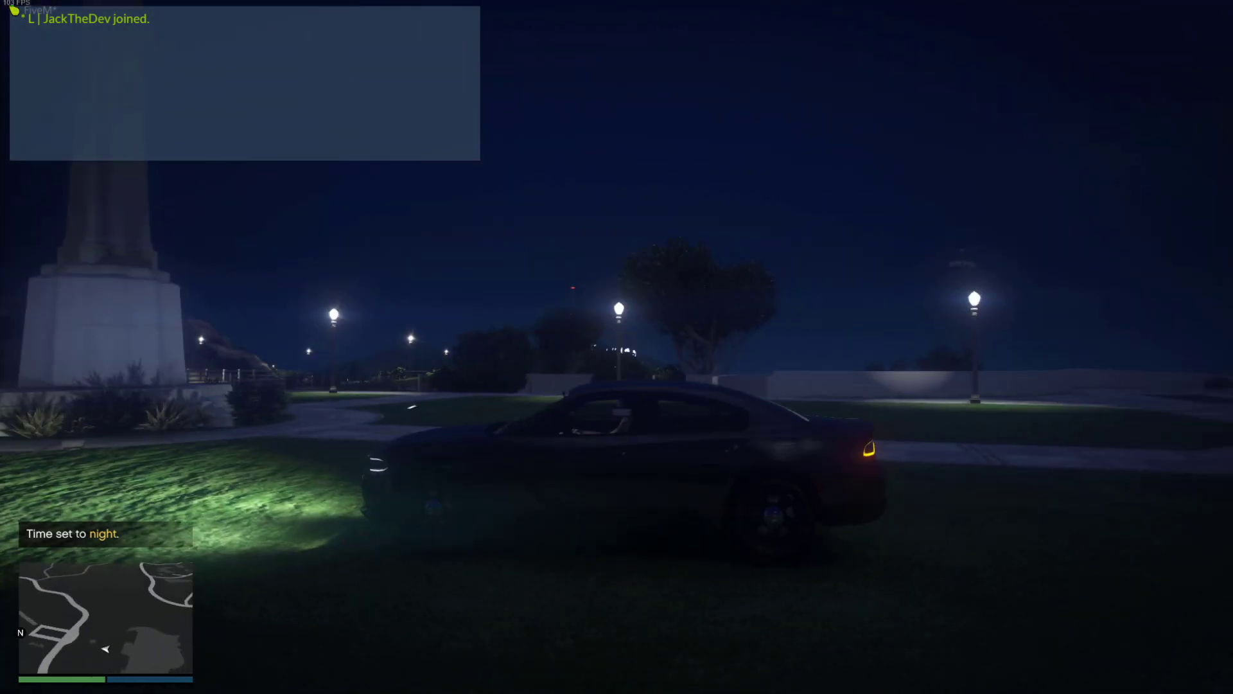
Step: Back in ZModeler 3, hide the messages panel and browse the materials to Whelen M7 3.0 emiss
key("super")
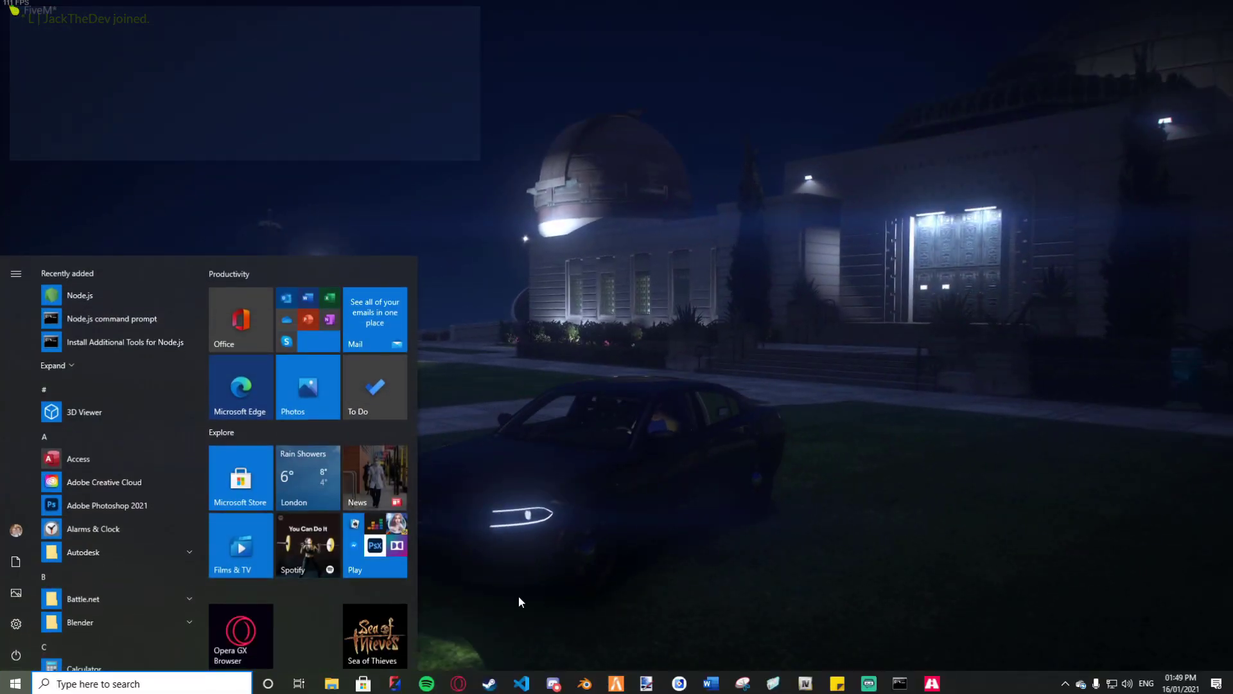
left_click(394, 683)
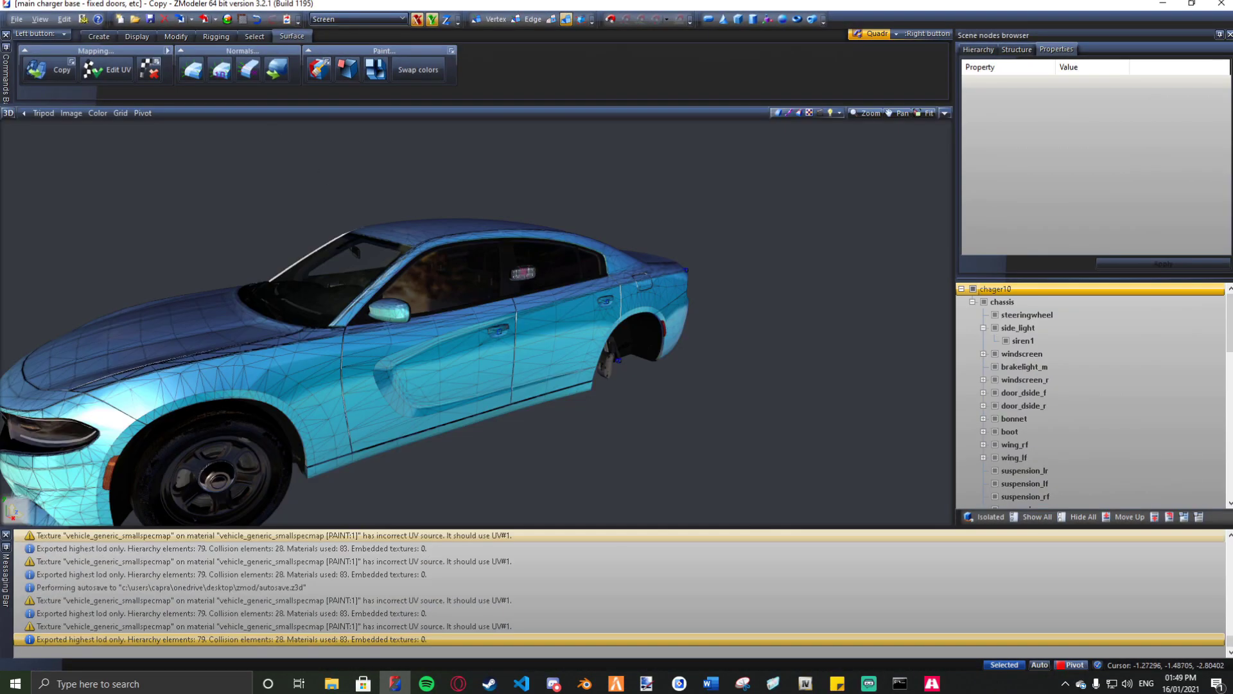
left_click(7, 535)
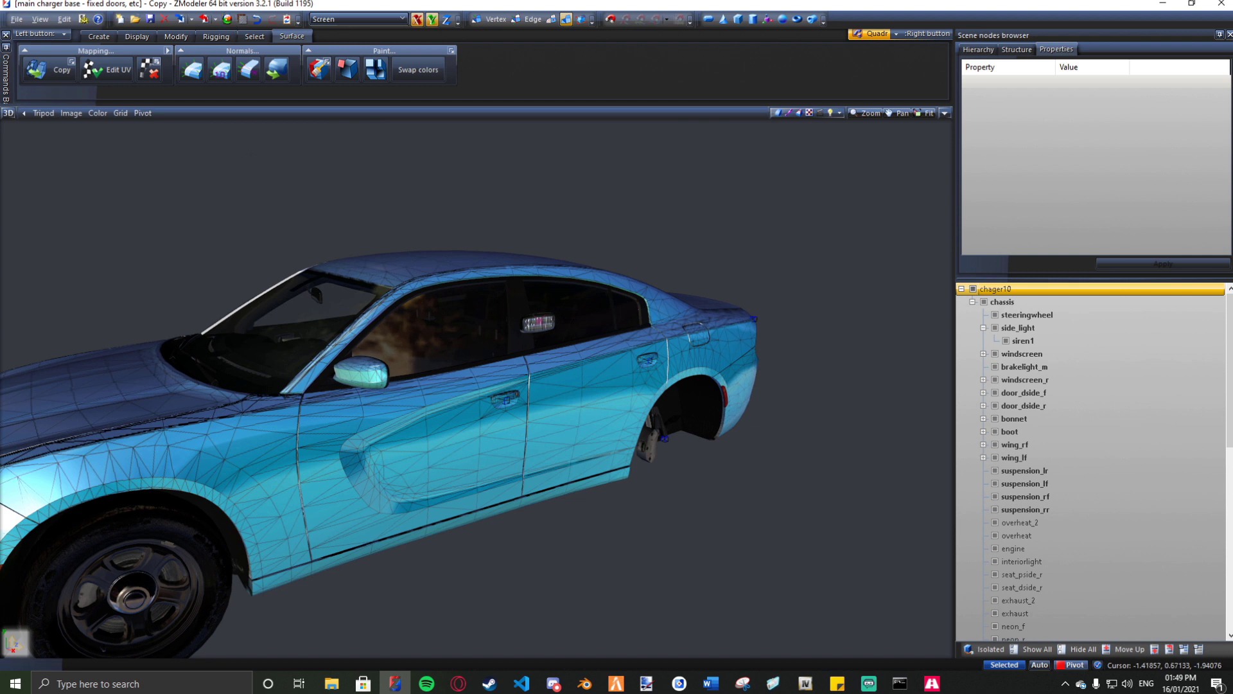
key("m")
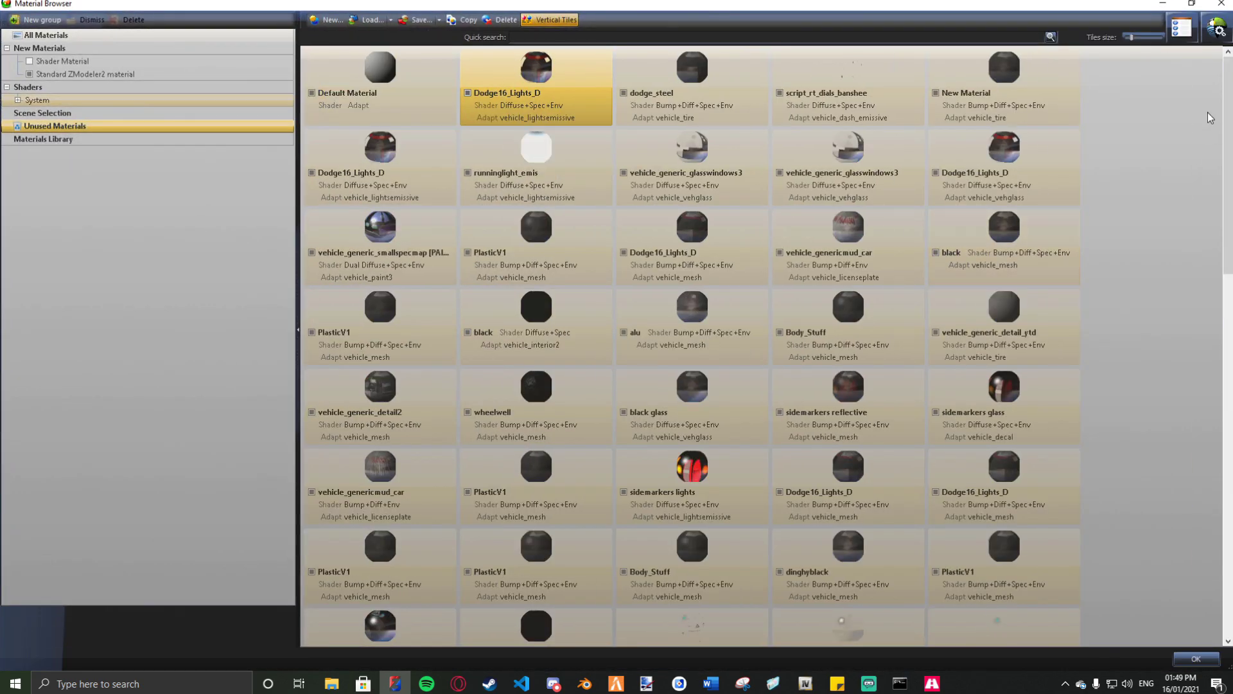
left_click_drag(1228, 122, 1228, 483)
mouse_move(650, 594)
left_mouse_down()
mouse_move(718, 589)
mouse_move(650, 385)
mouse_move(603, 182)
mouse_move(457, 104)
mouse_move(360, 128)
mouse_move(354, 109)
left_mouse_up()
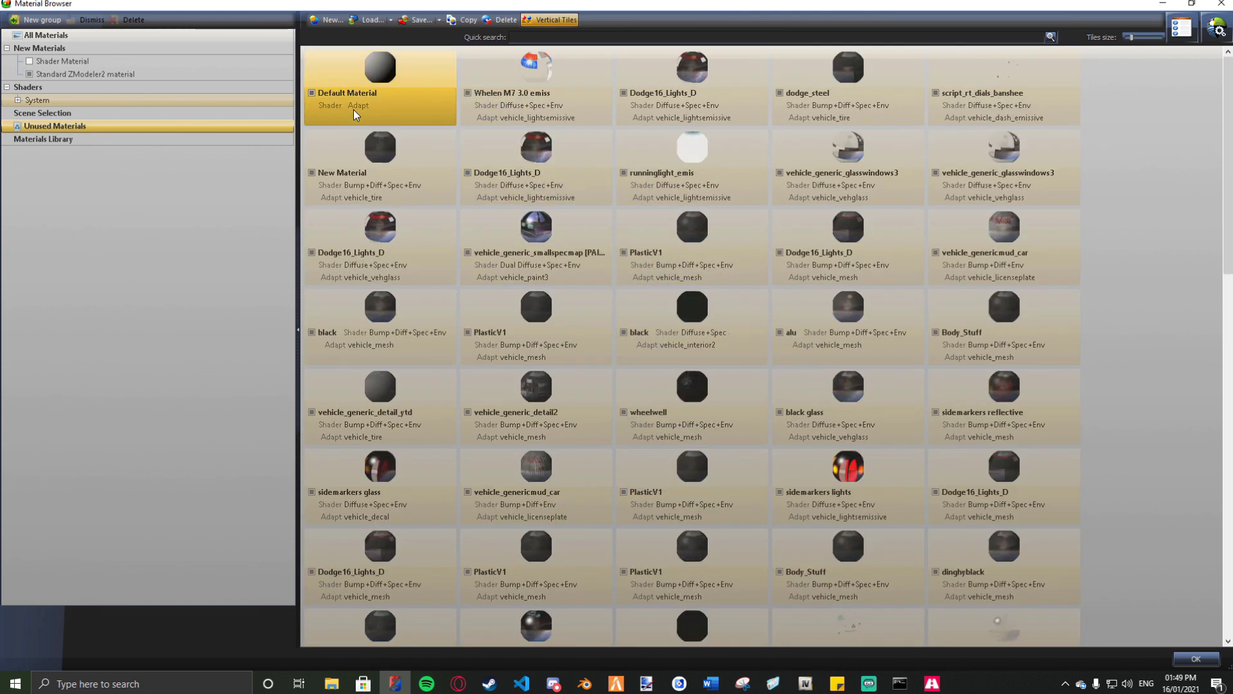
Step: Close the material browser and run /night in FiveM to set the time to night
left_click(1181, 660)
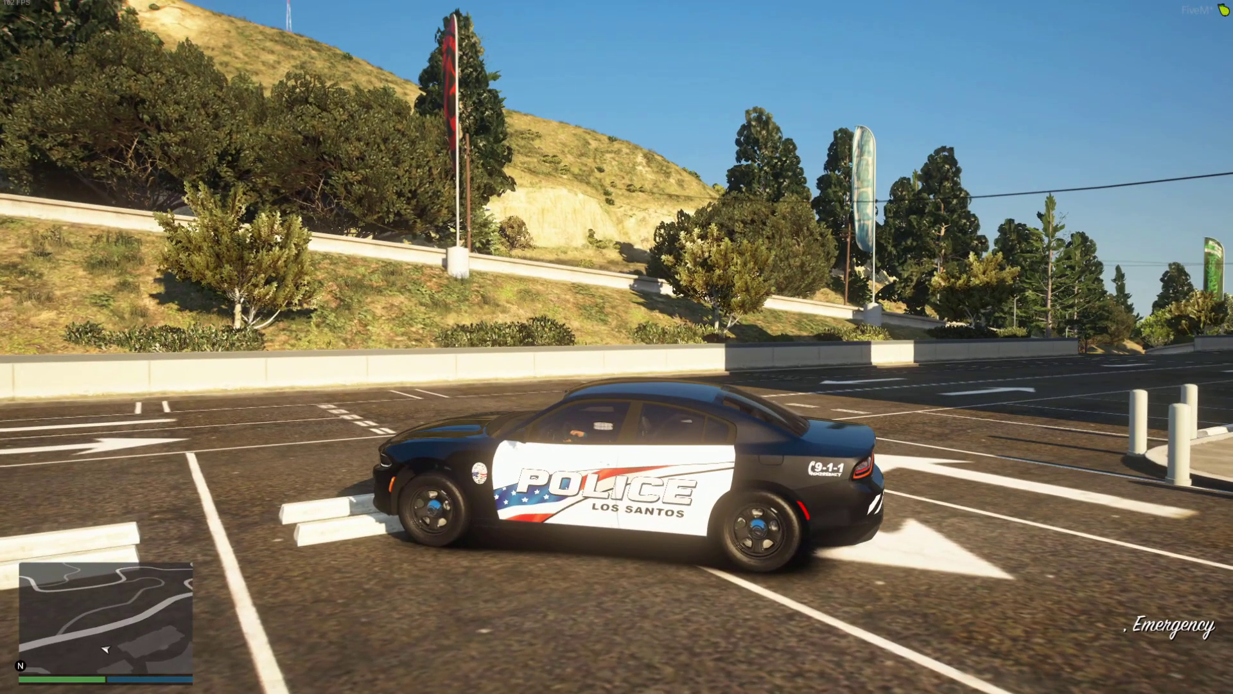
type("t/ni")
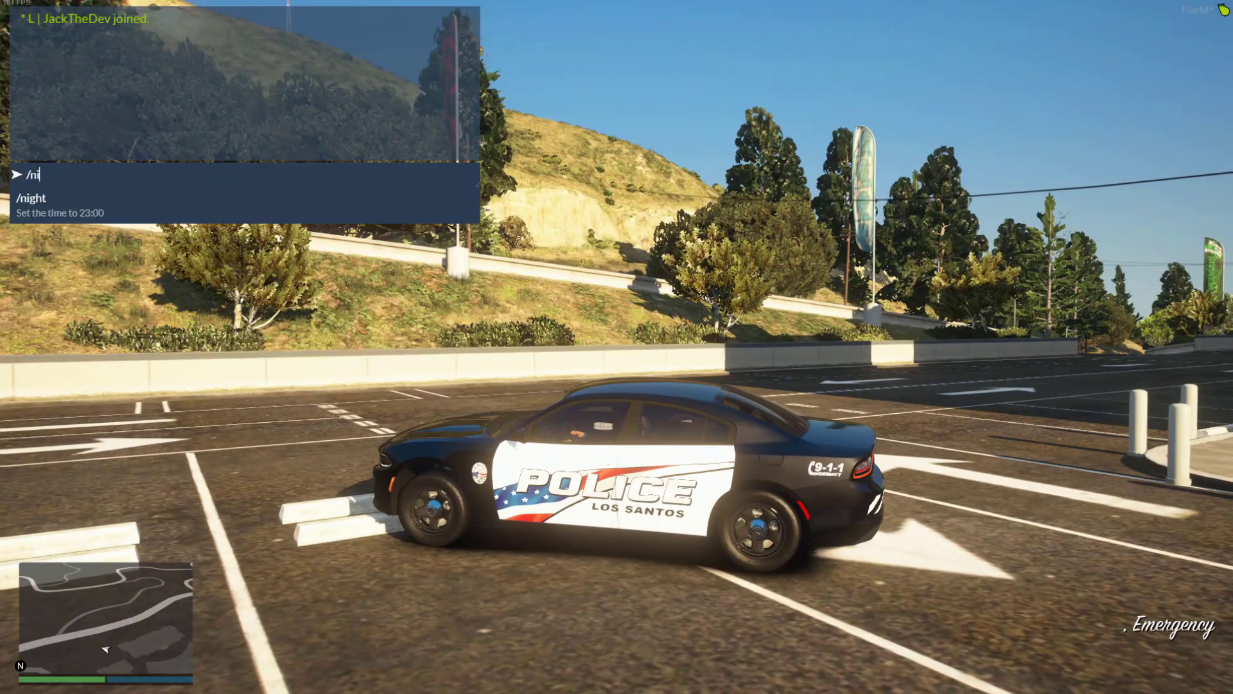
type("ght")
key("Return")
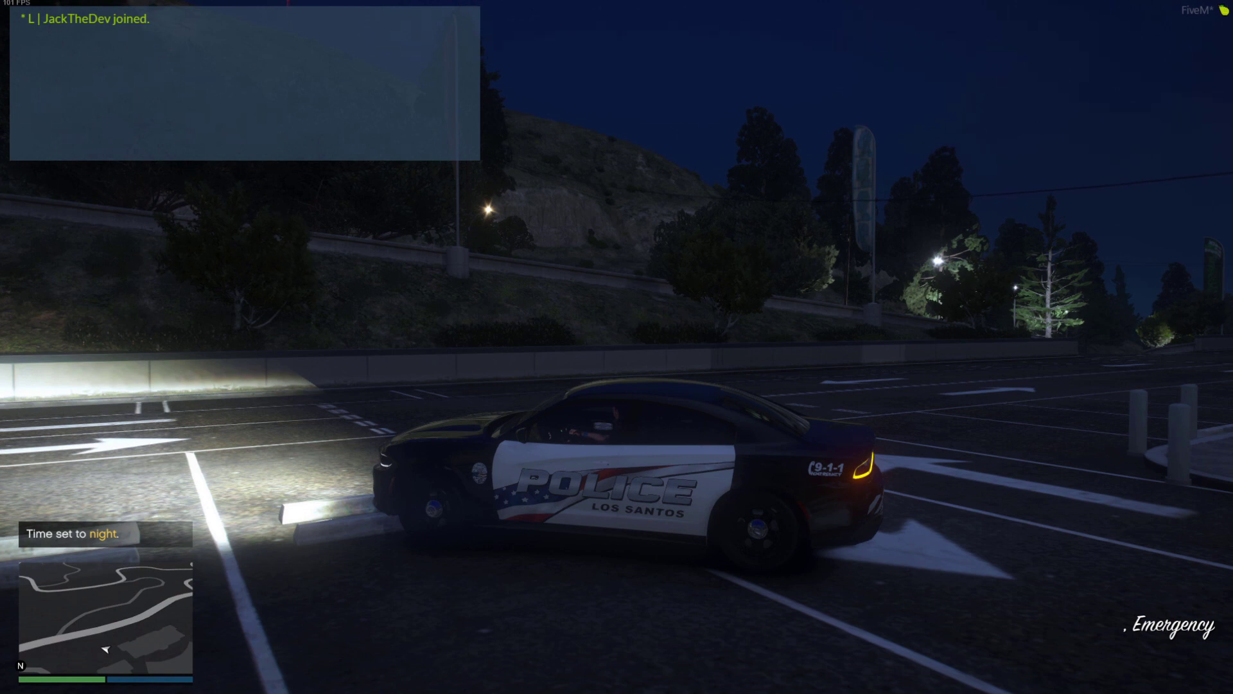